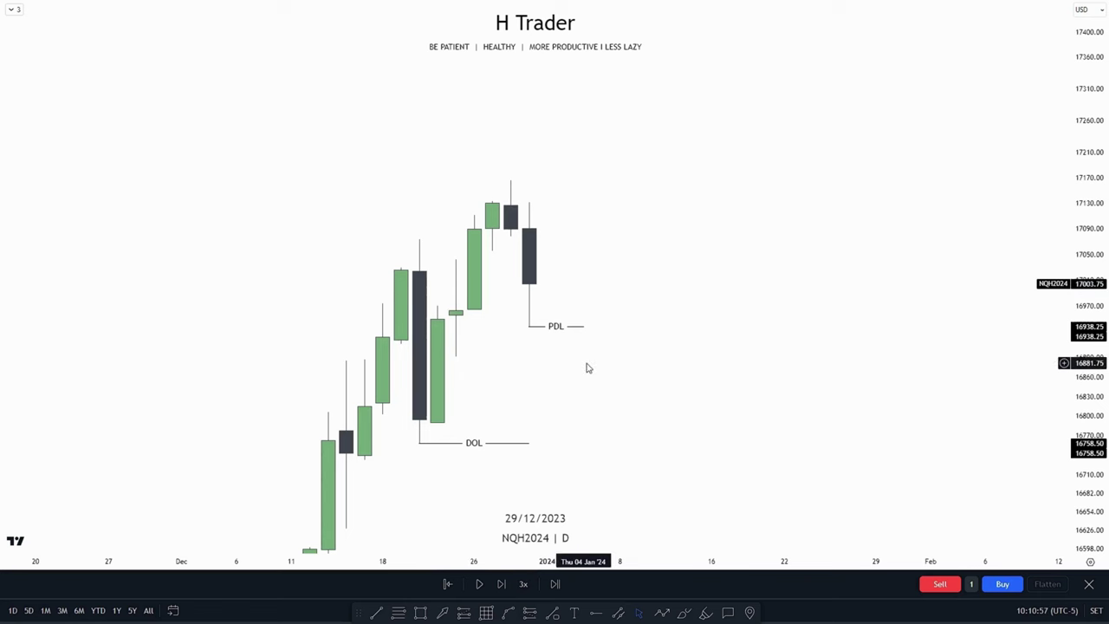
Mark the daily gap between 17041.50 and 17055.50 with a rectangle starting at 22 Dec and extending to 10 Jan '24.
mouse_move(590, 390)
mouse_down()
mouse_move(599, 384)
mouse_move(585, 384)
mouse_up()
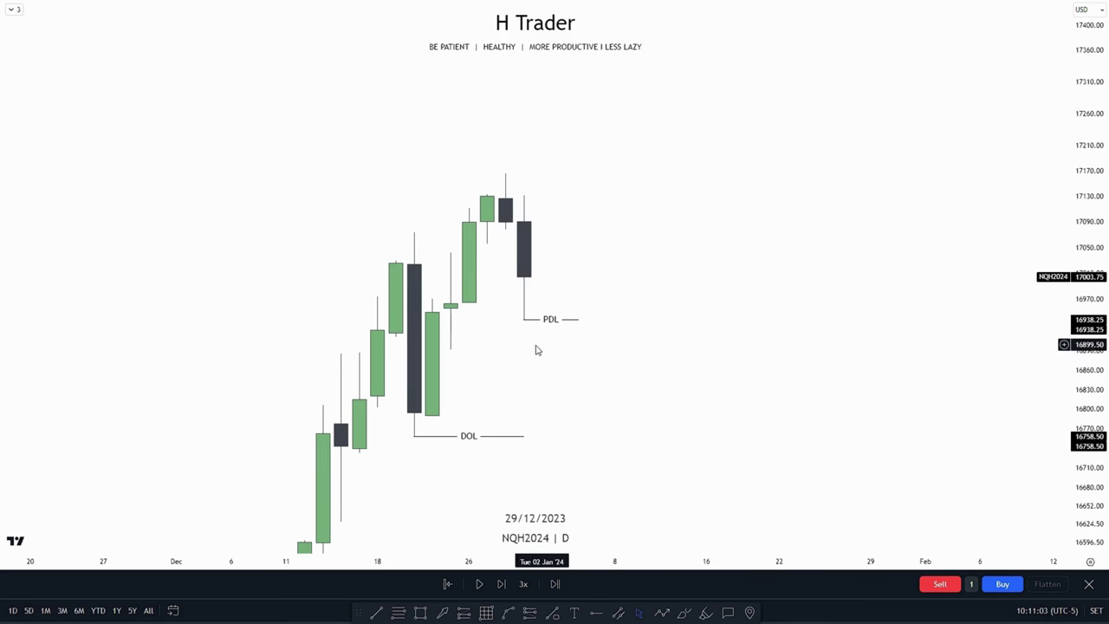
drag(604, 395, 650, 391)
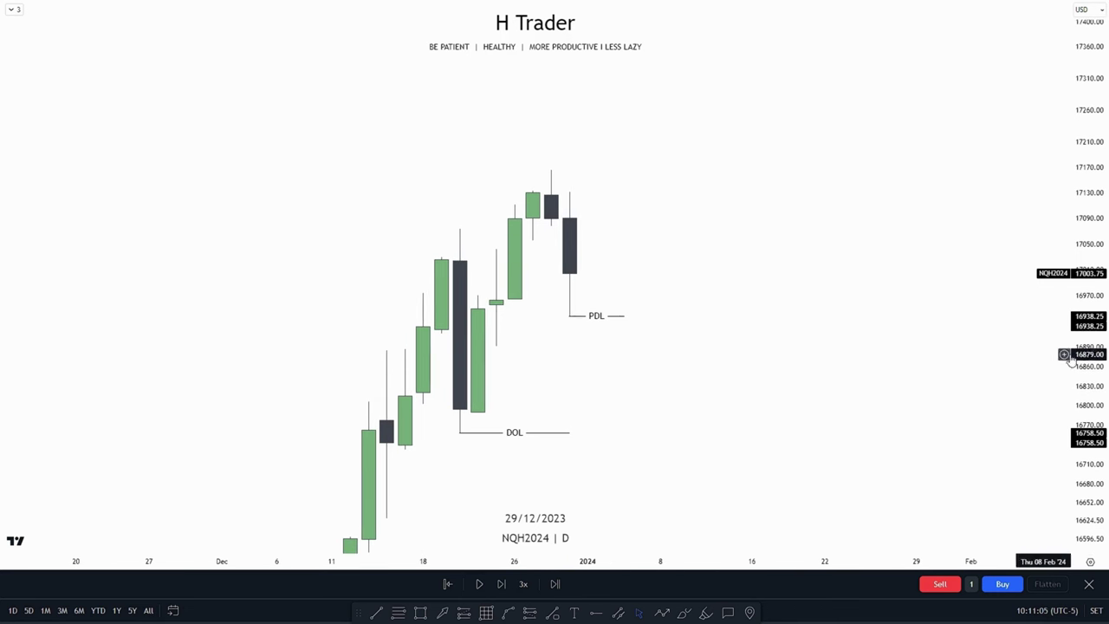
drag(1093, 357, 1102, 324)
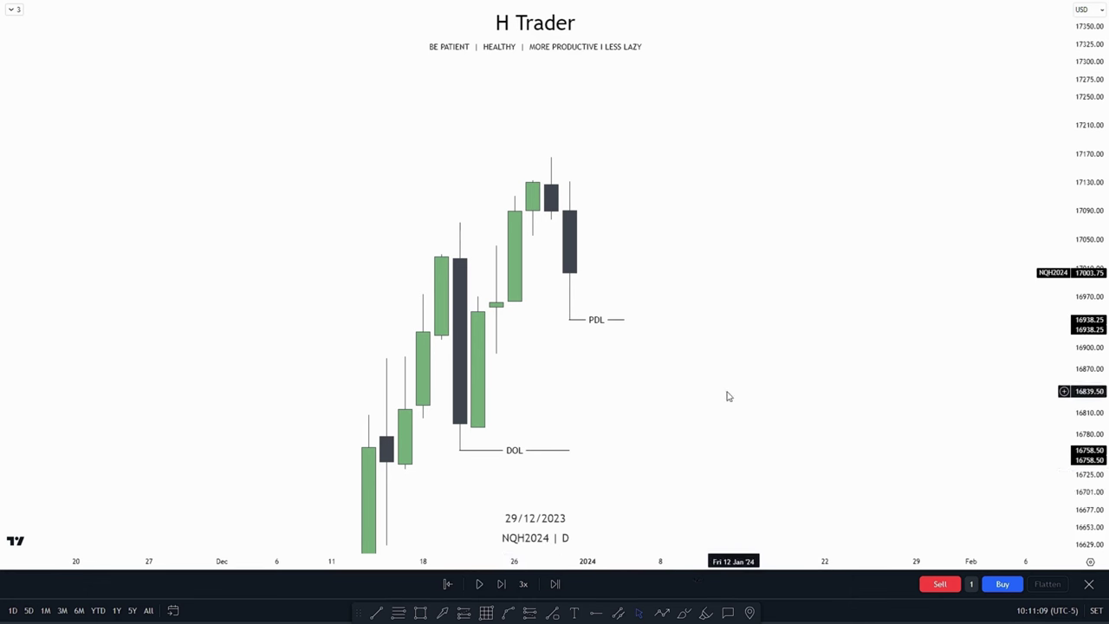
drag(728, 393, 642, 459)
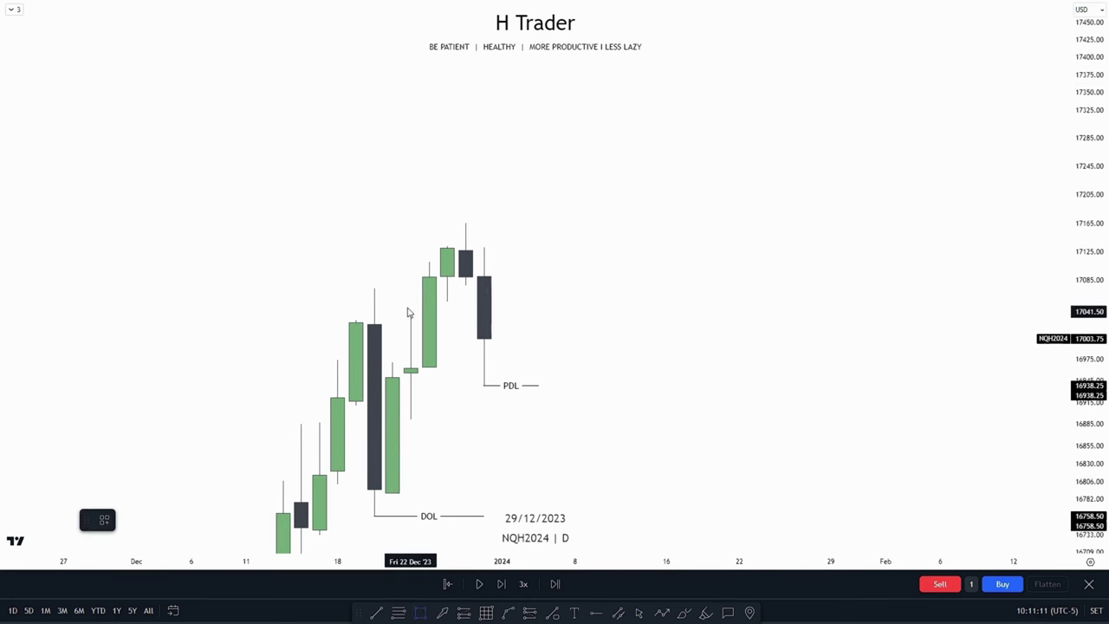
drag(409, 312, 449, 301)
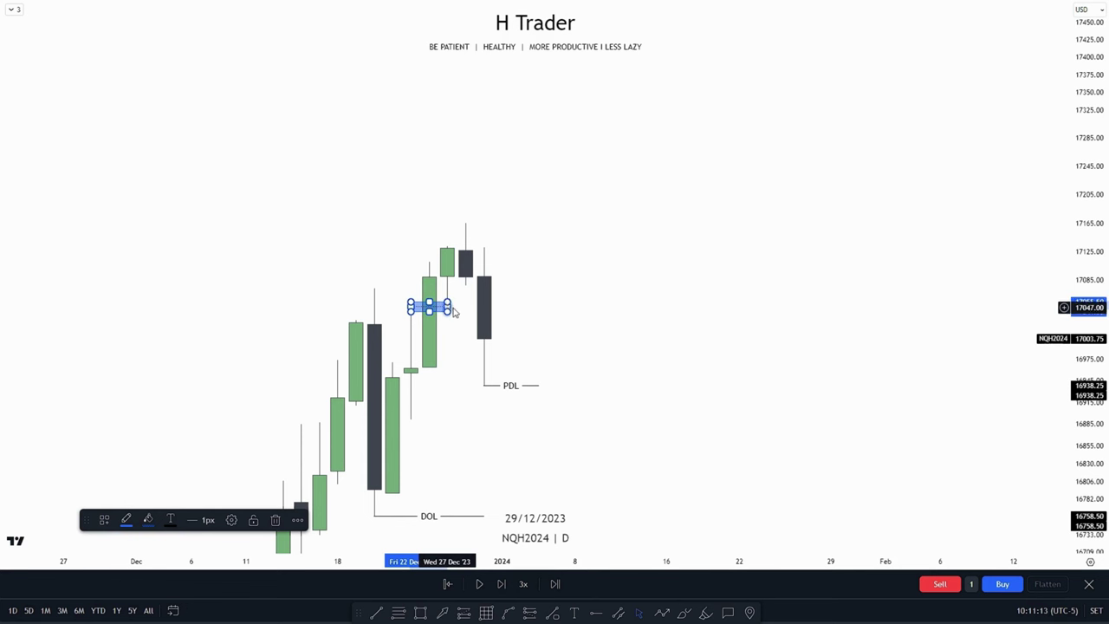
drag(447, 308, 612, 305)
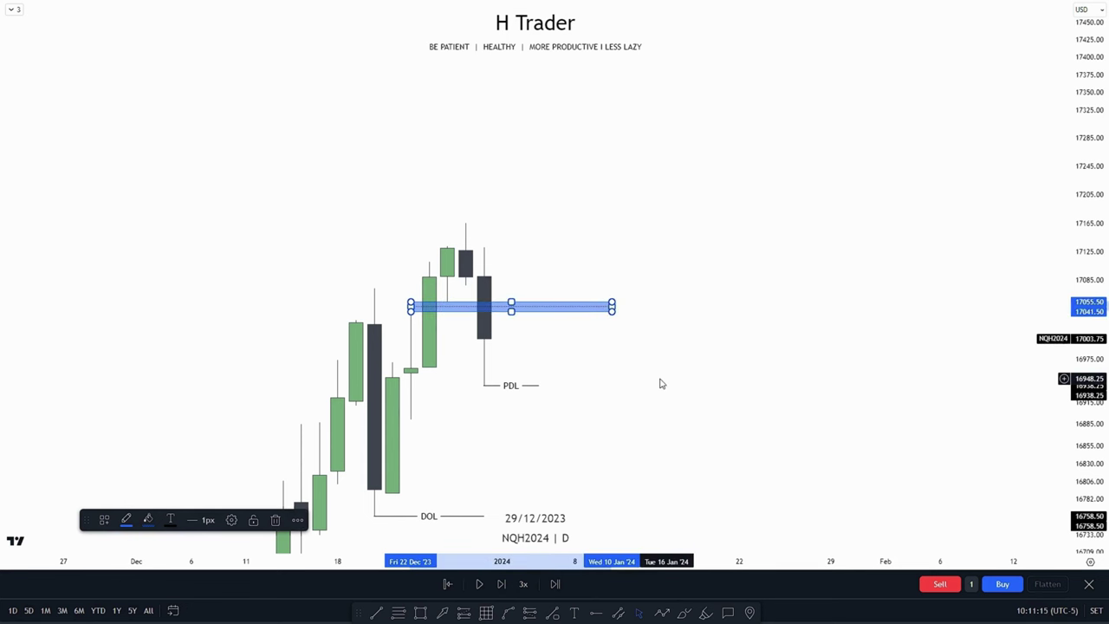
drag(627, 346, 708, 248)
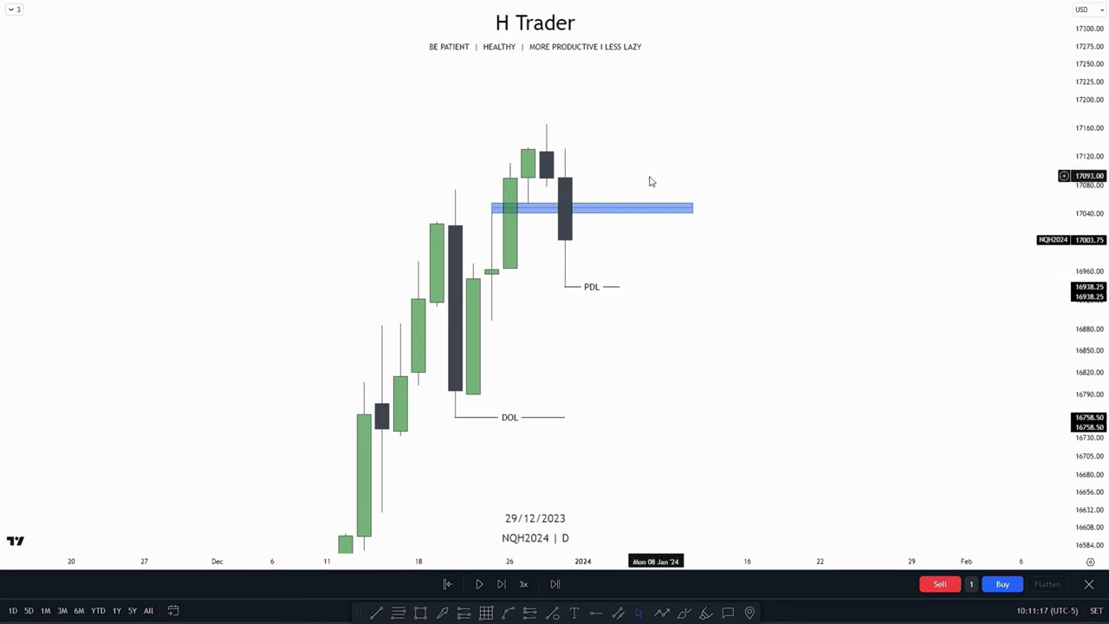
Draw a short horizontal trend line at 17077.75 from the 28 Dec candle's low to 2 Jan '24.
drag(696, 359, 577, 420)
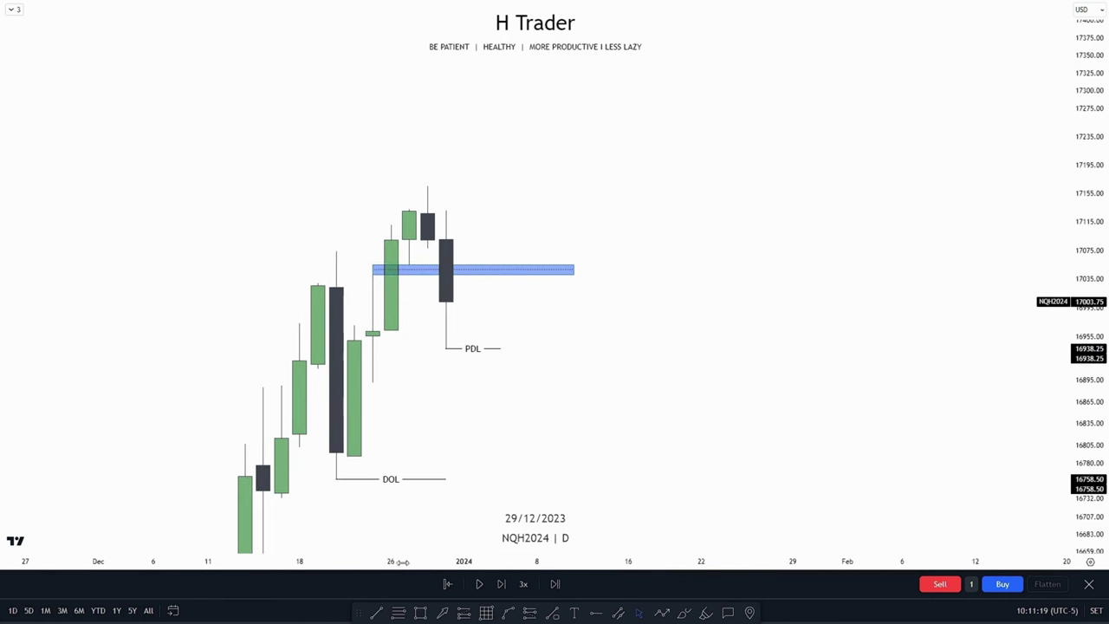
drag(428, 249, 463, 248)
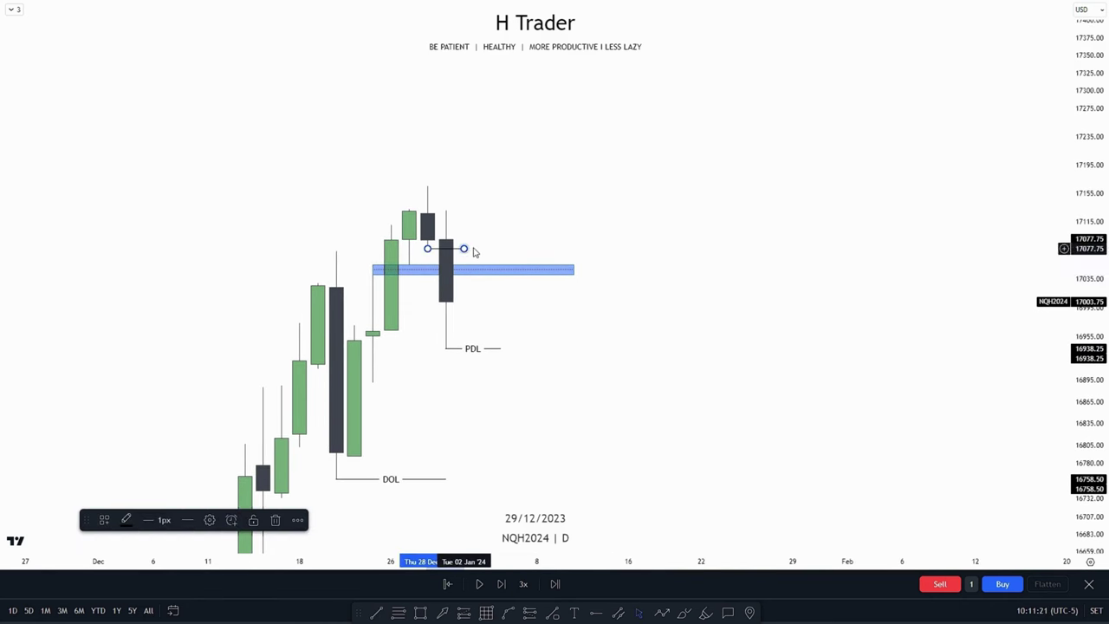
click(481, 248)
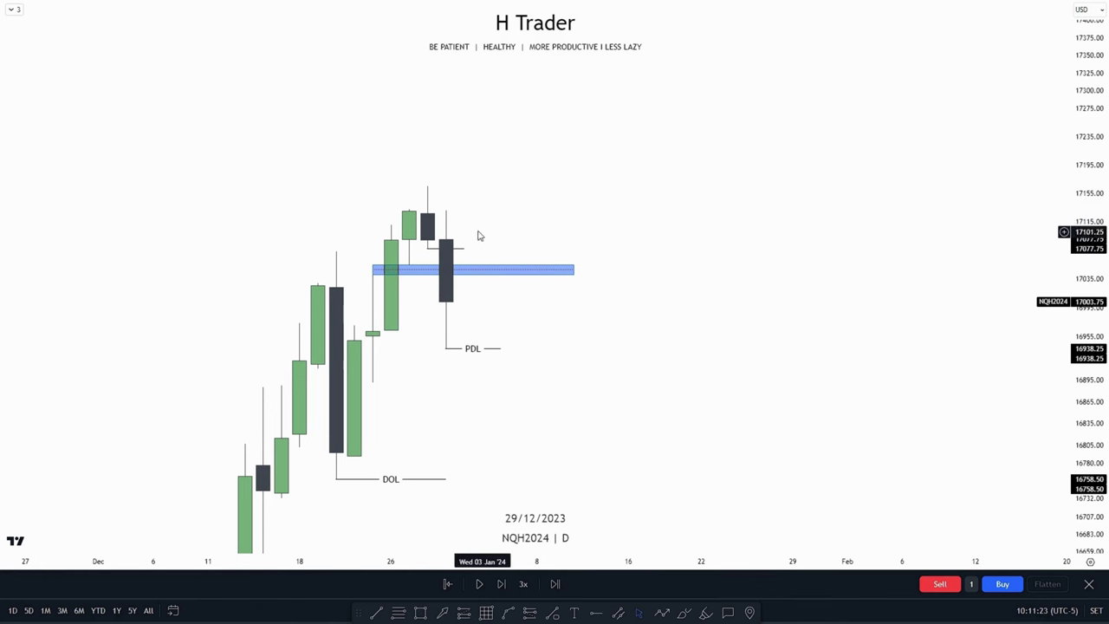
Examine the daily price action around the marked gap and the PDL and DOL levels below it.
drag(529, 218, 612, 145)
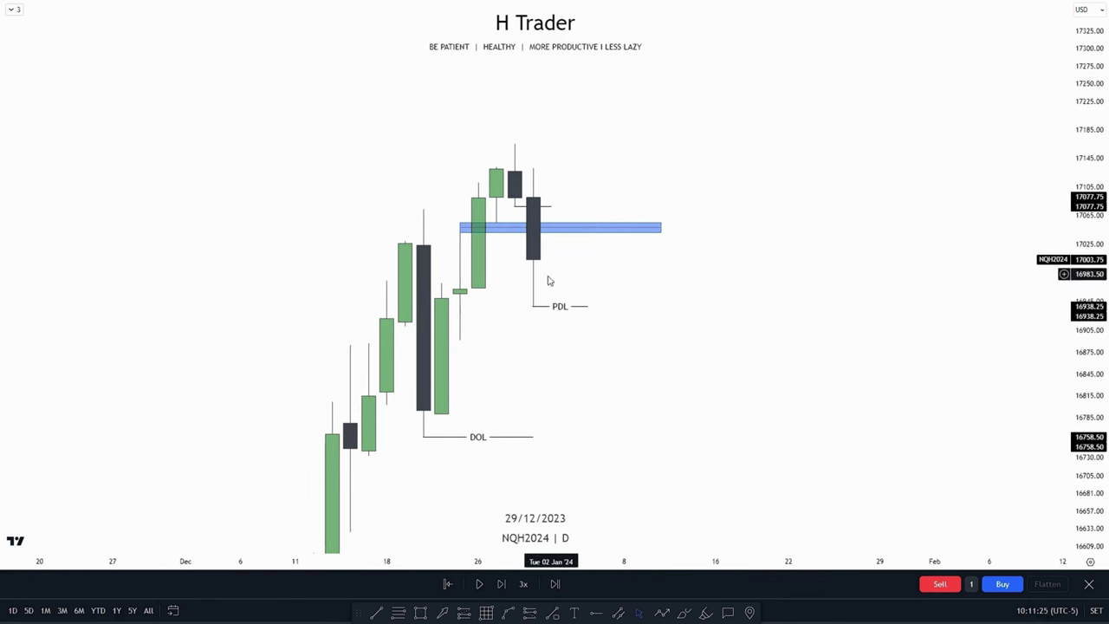
drag(676, 391, 682, 357)
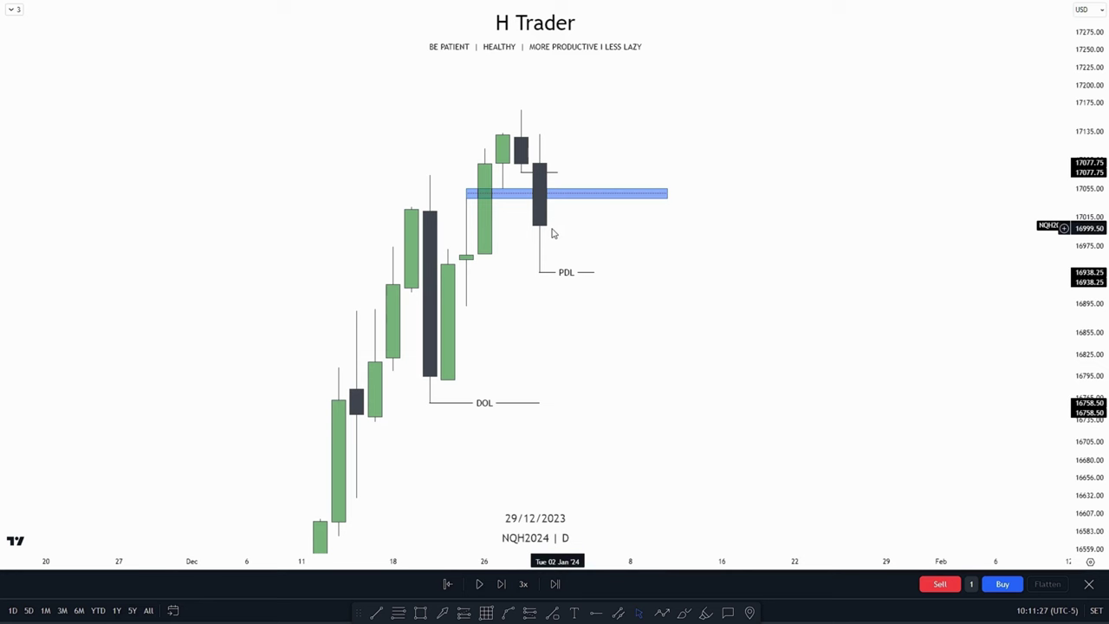
drag(611, 339, 583, 336)
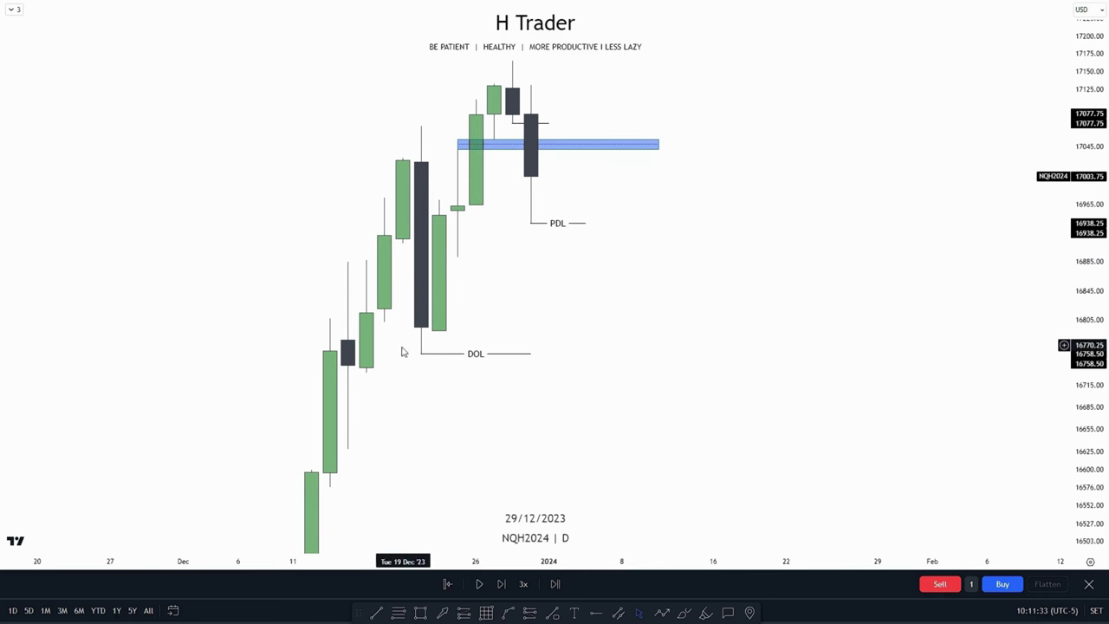
mouse_move(544, 299)
mouse_down()
mouse_move(502, 376)
mouse_move(533, 288)
mouse_up()
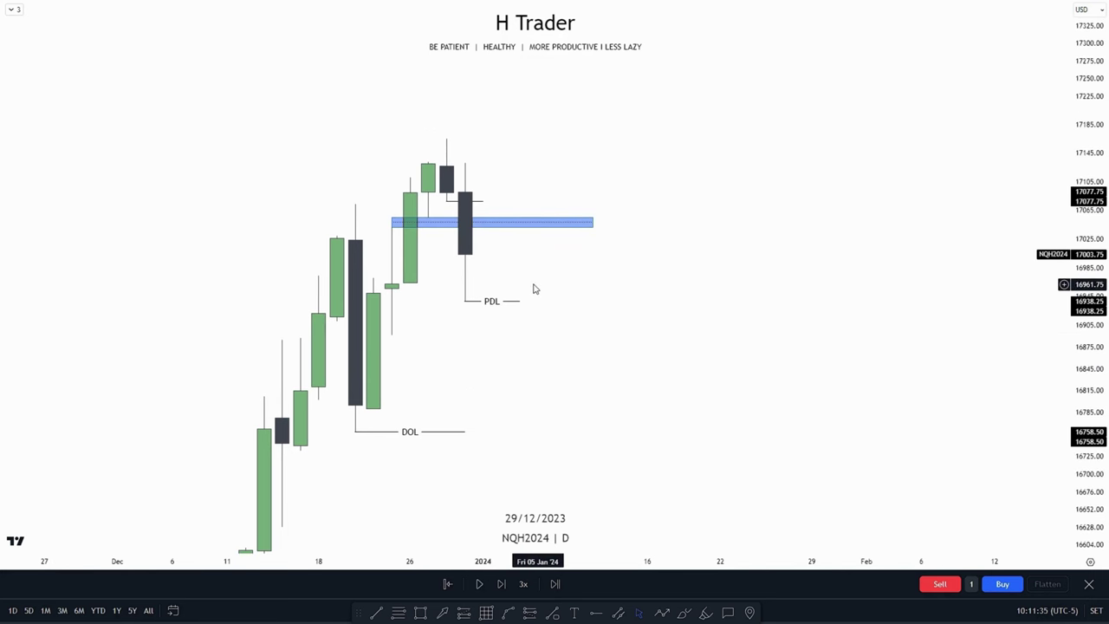
drag(512, 368, 523, 389)
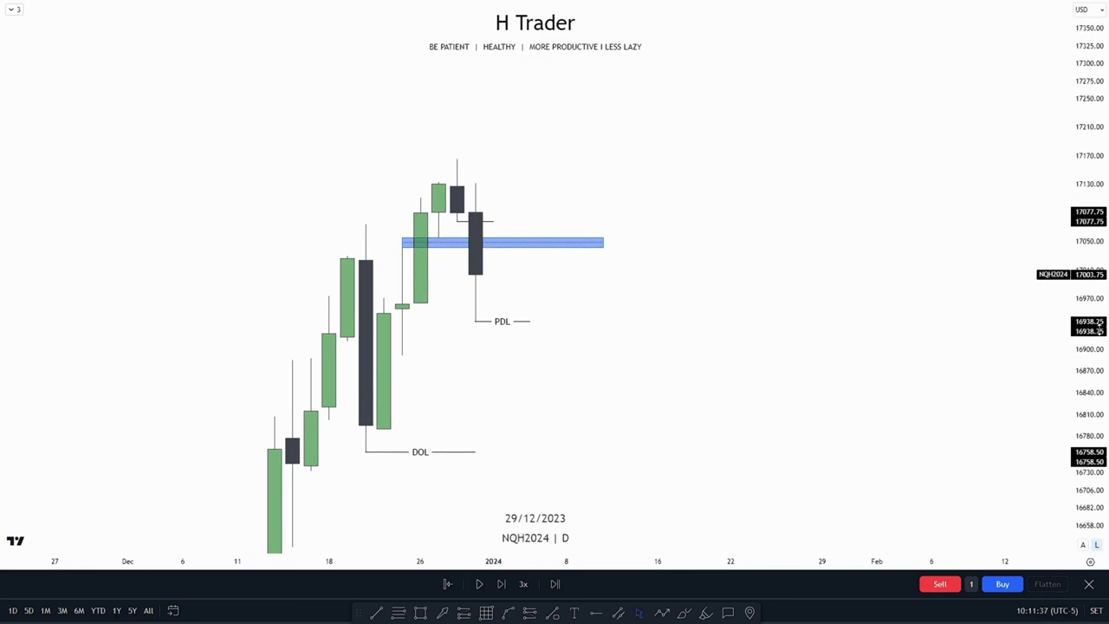
drag(1096, 322, 1072, 226)
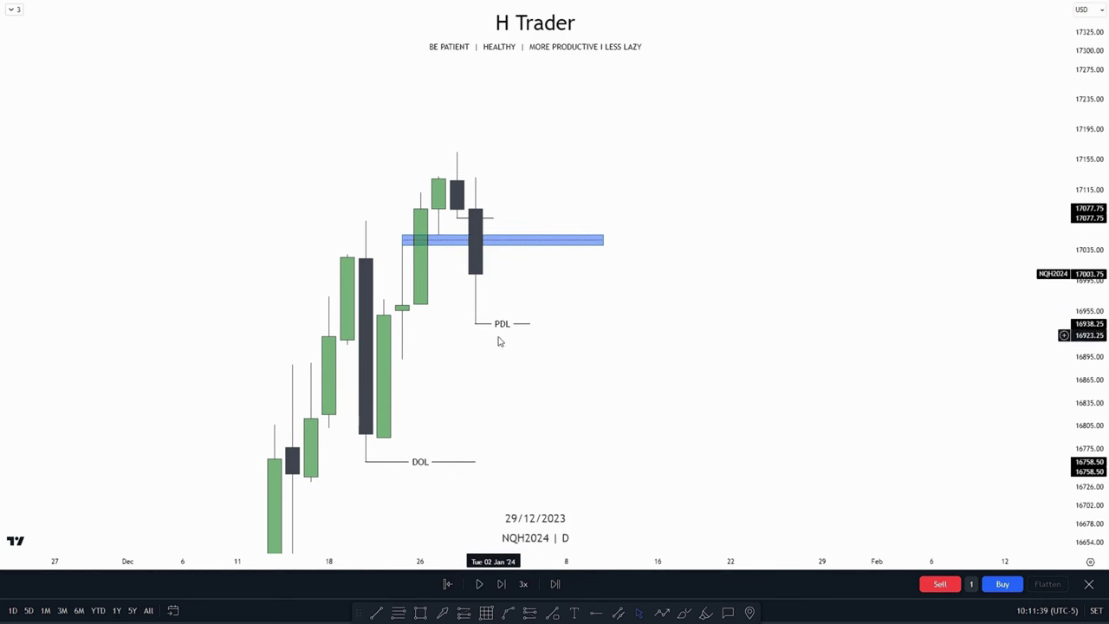
drag(520, 376, 516, 348)
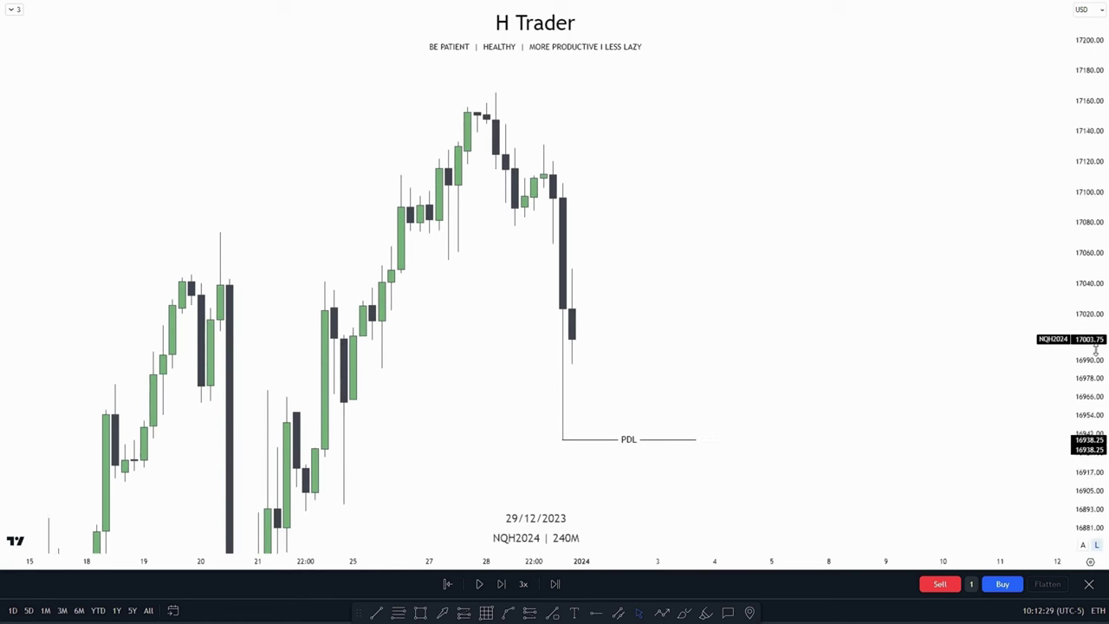
Mark the gap just below the swing high on the 240-minute chart with a rectangle based at 17133.00, extended past the last candle.
drag(1094, 348, 687, 356)
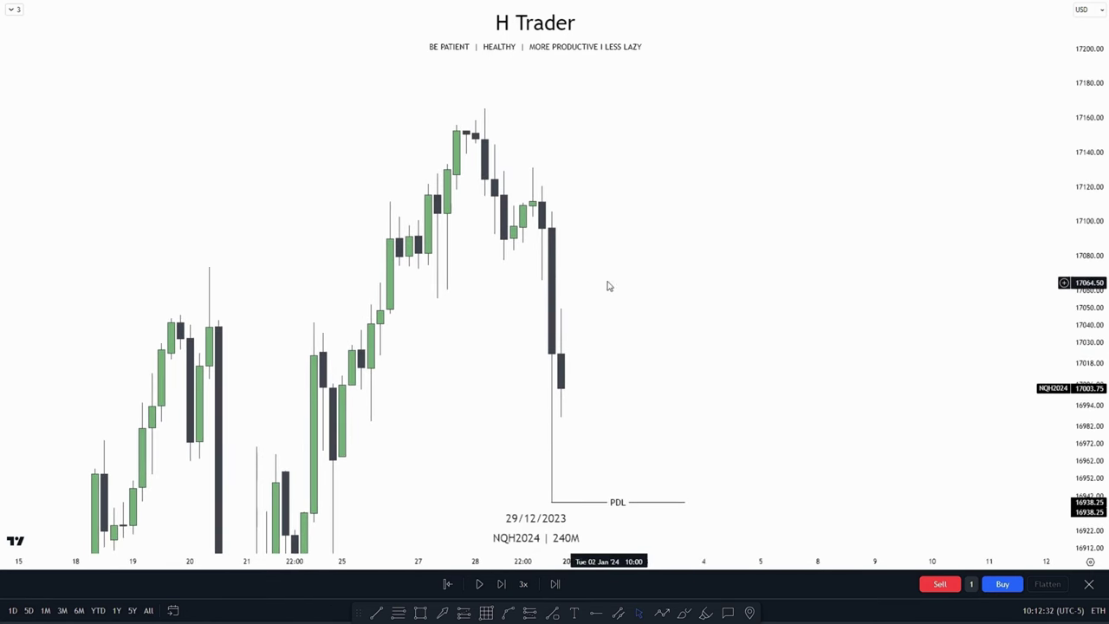
drag(680, 407, 609, 69)
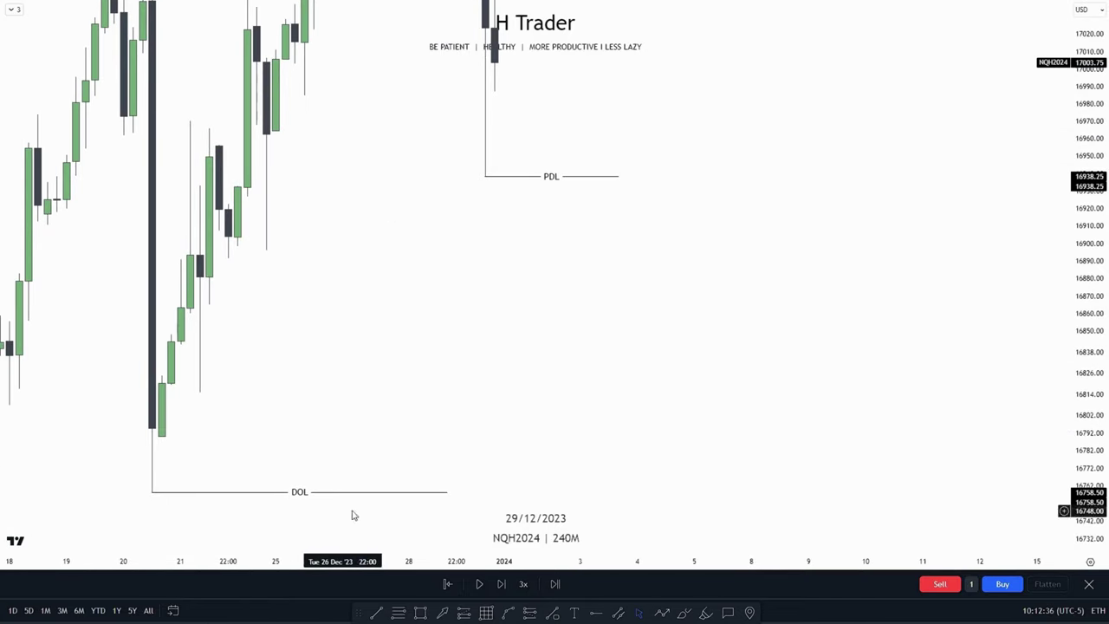
drag(436, 271, 715, 276)
drag(665, 325, 630, 343)
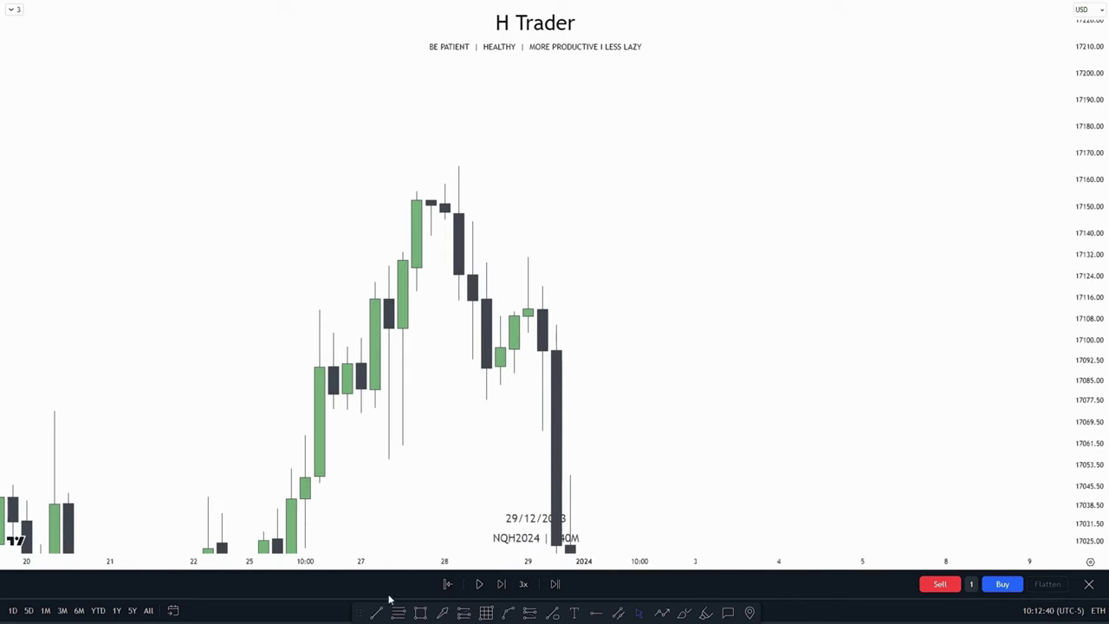
click(415, 611)
click(402, 253)
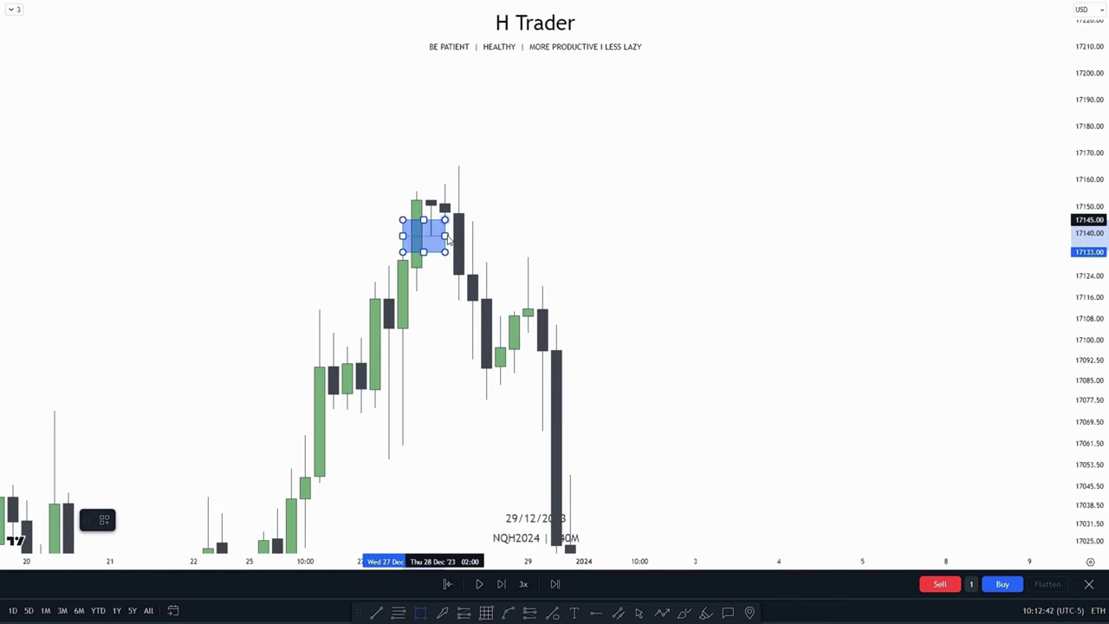
click(431, 237)
drag(431, 244, 654, 246)
drag(601, 303, 582, 317)
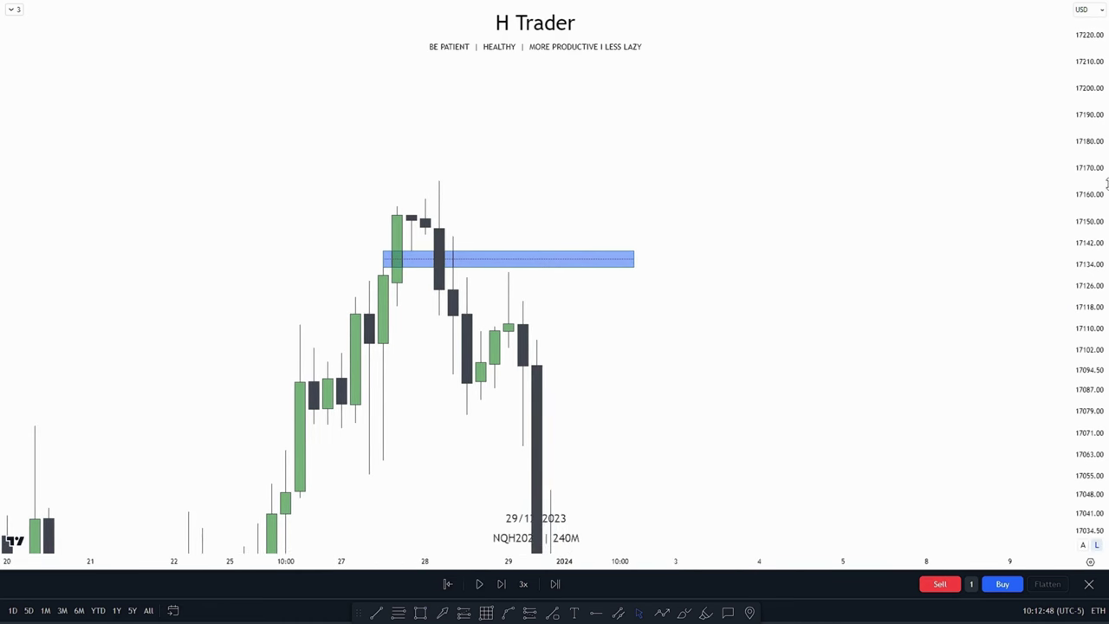
Try a horizontal trend line from the 27 Dec low at 17055.50 across the sell-off, and remove it.
drag(1106, 184, 1105, 312)
scroll(921, 448, down, 2)
drag(920, 448, 760, 341)
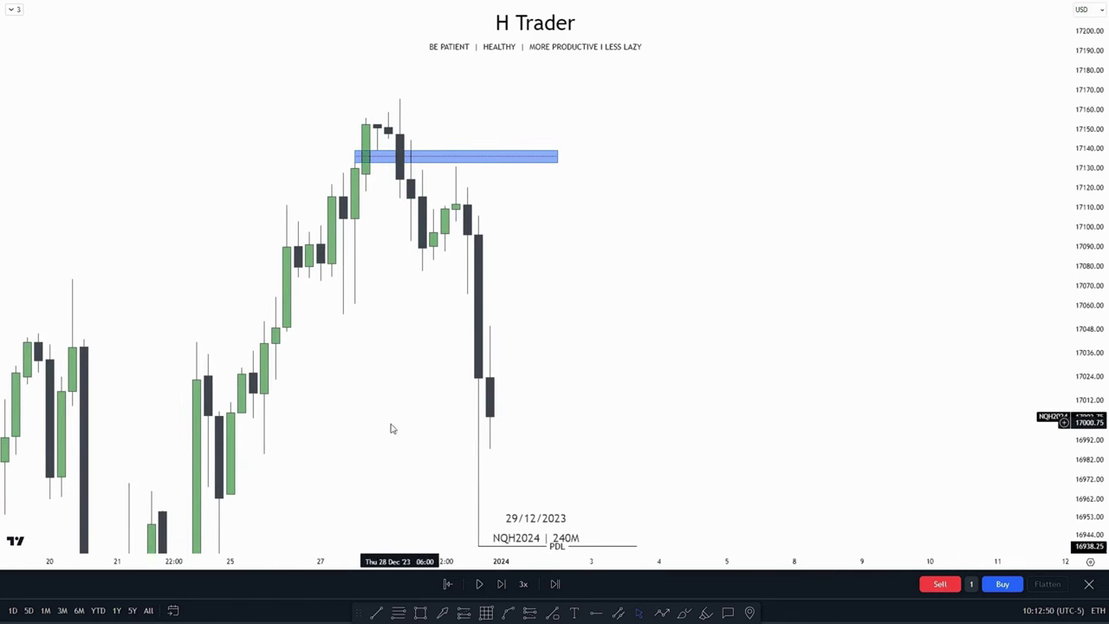
drag(391, 424, 397, 385)
click(377, 615)
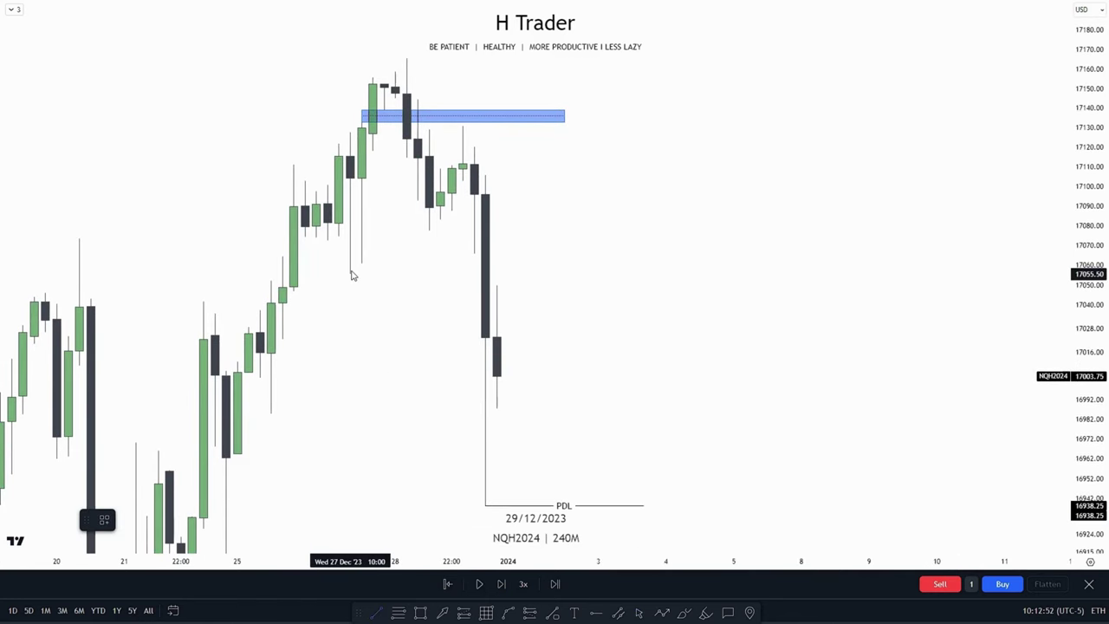
drag(351, 274, 531, 274)
key(Delete)
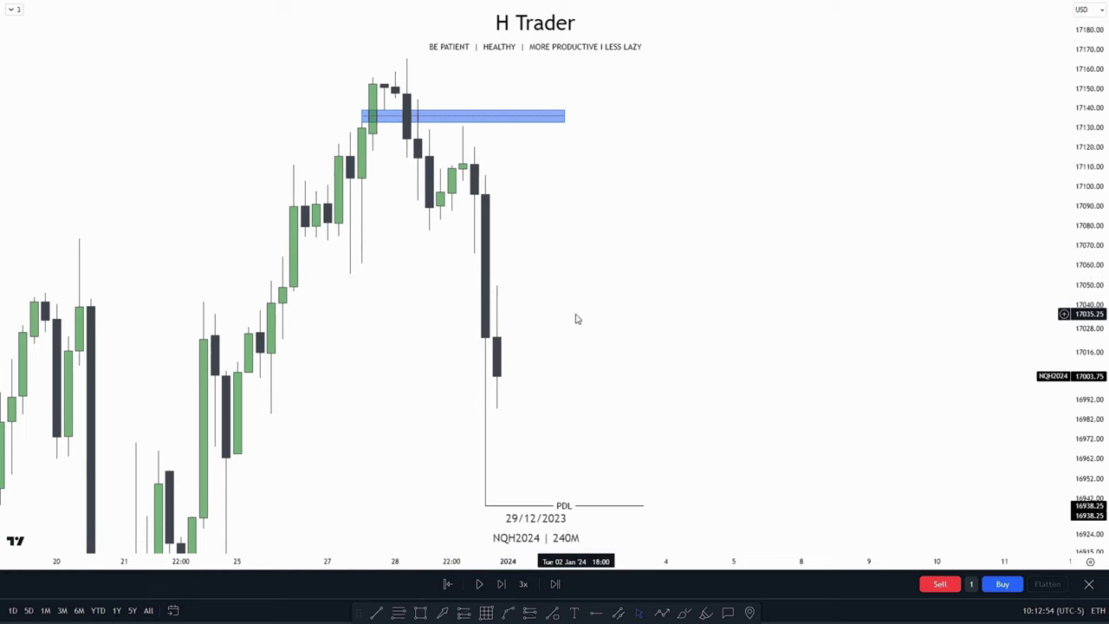
Examine the 240-minute price action from the swing high down to the PDL and DOL levels.
scroll(748, 361, down, 5)
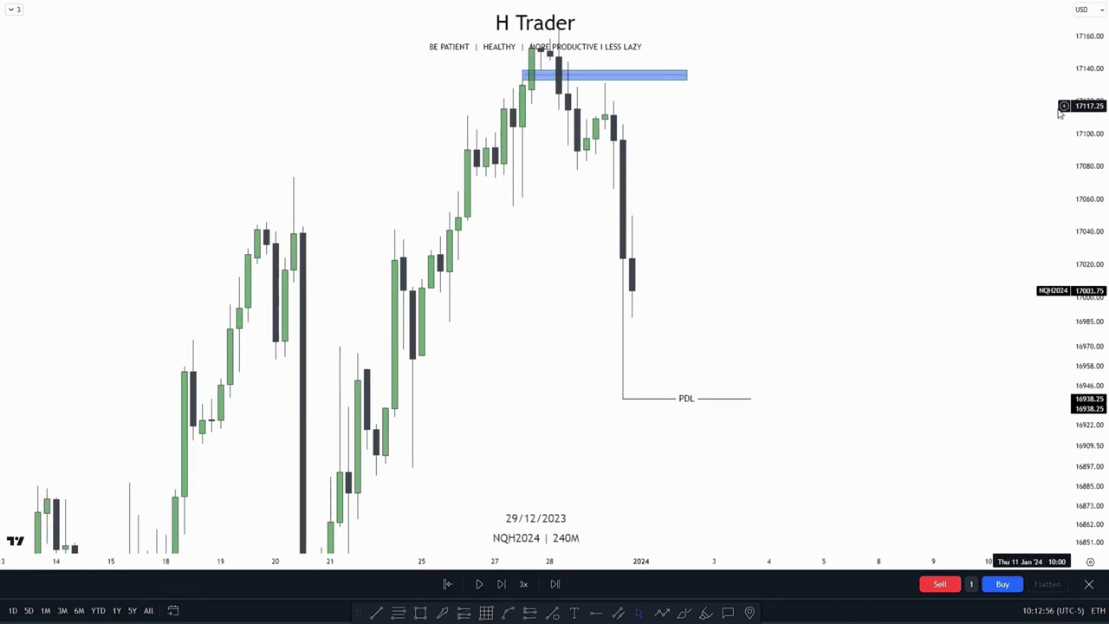
drag(860, 372, 827, 198)
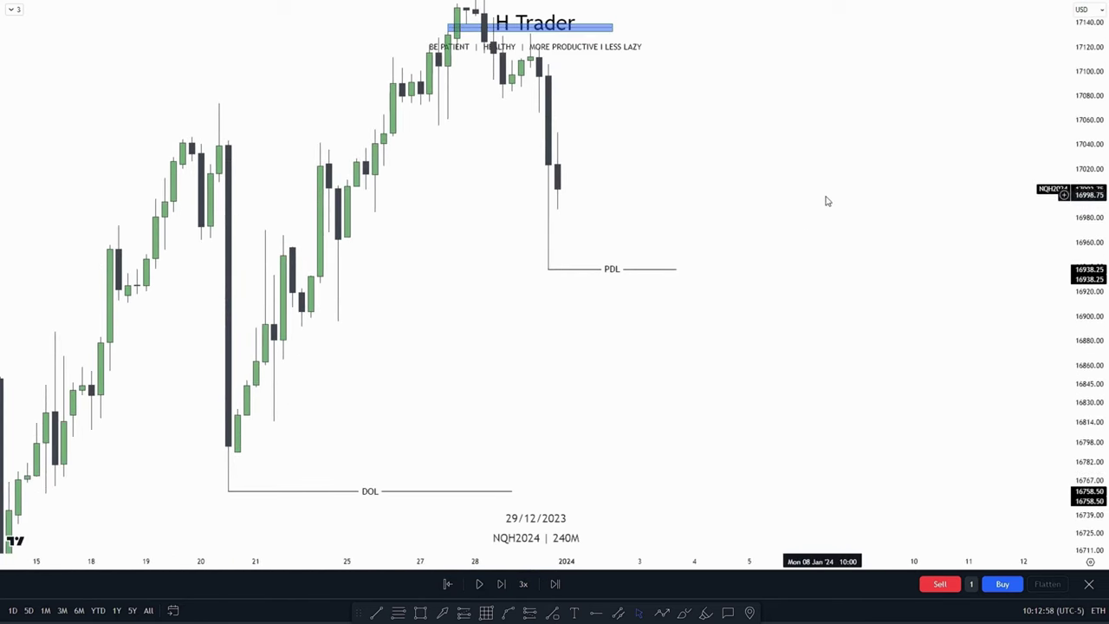
drag(463, 354, 463, 322)
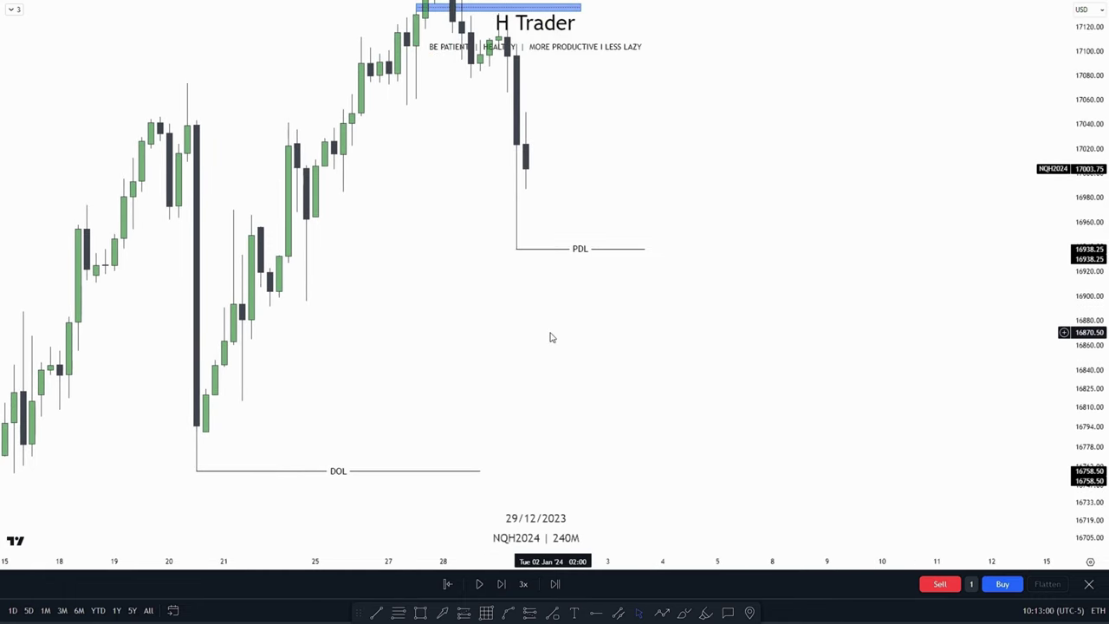
drag(550, 337, 595, 323)
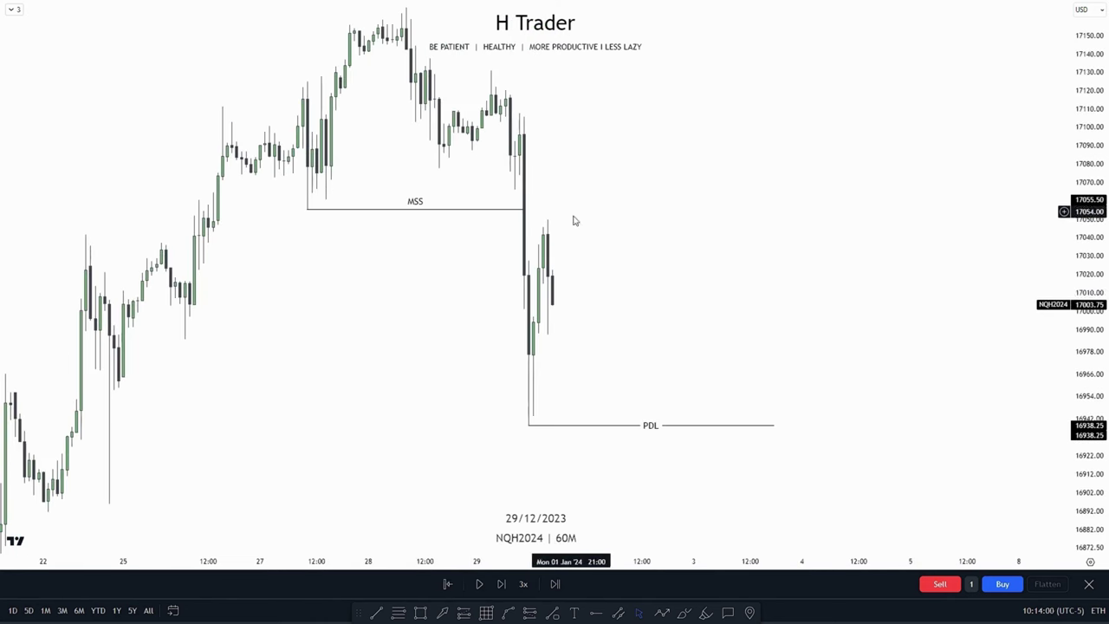
Examine the 60-minute sell-off through the MSS level, the PDL below it and the retracement up to the last candle.
drag(430, 302, 630, 367)
scroll(630, 360, up, 2)
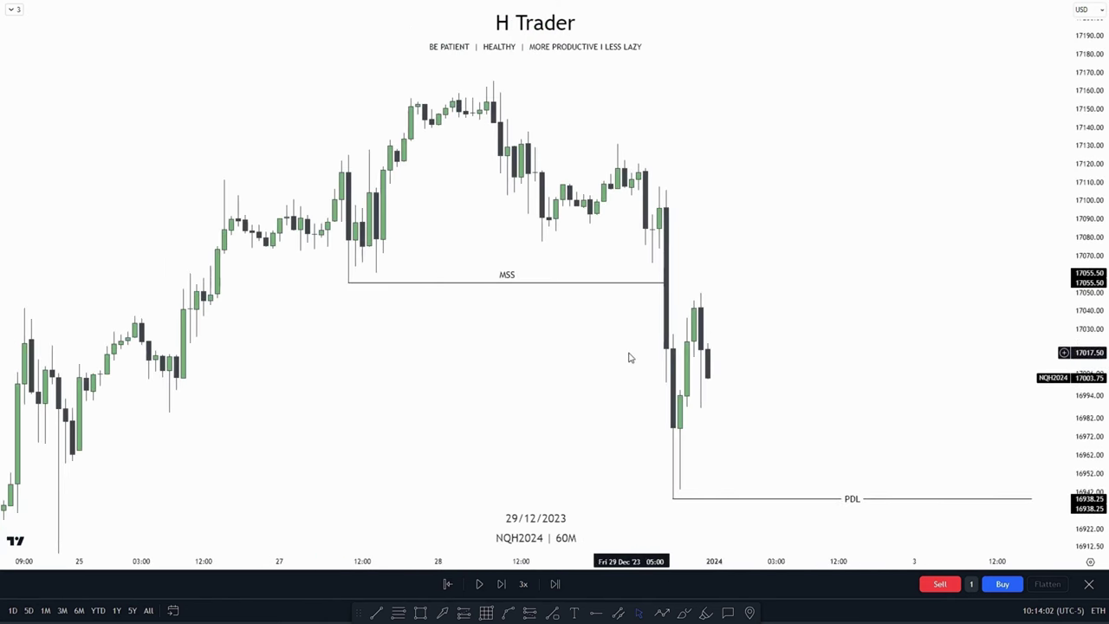
drag(512, 385, 400, 374)
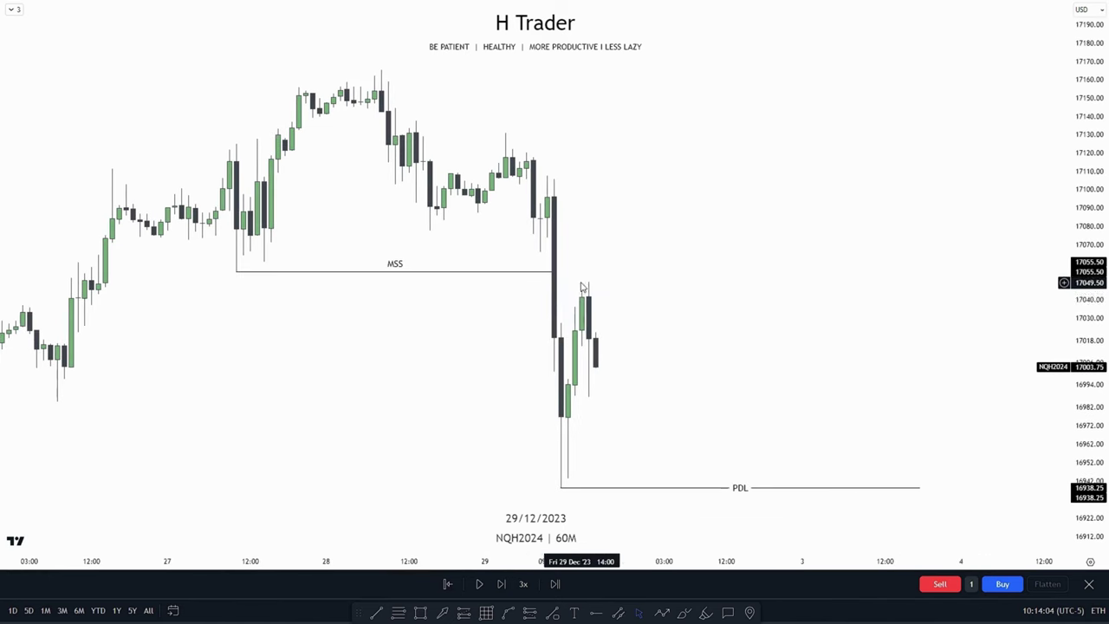
drag(788, 359, 676, 334)
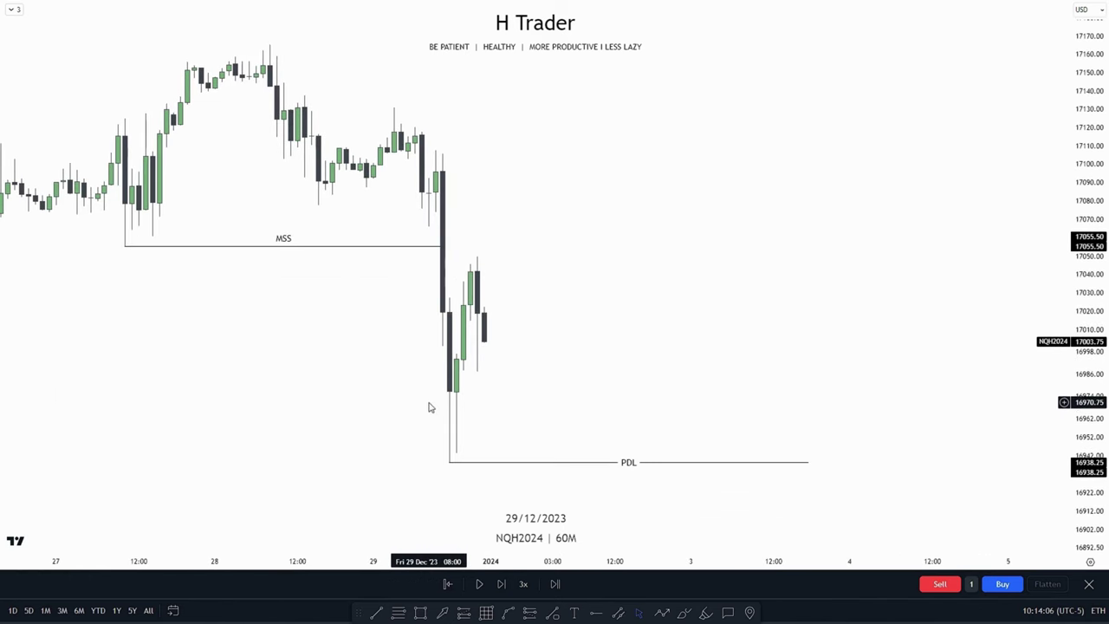
drag(641, 269, 773, 241)
drag(1087, 265, 1087, 319)
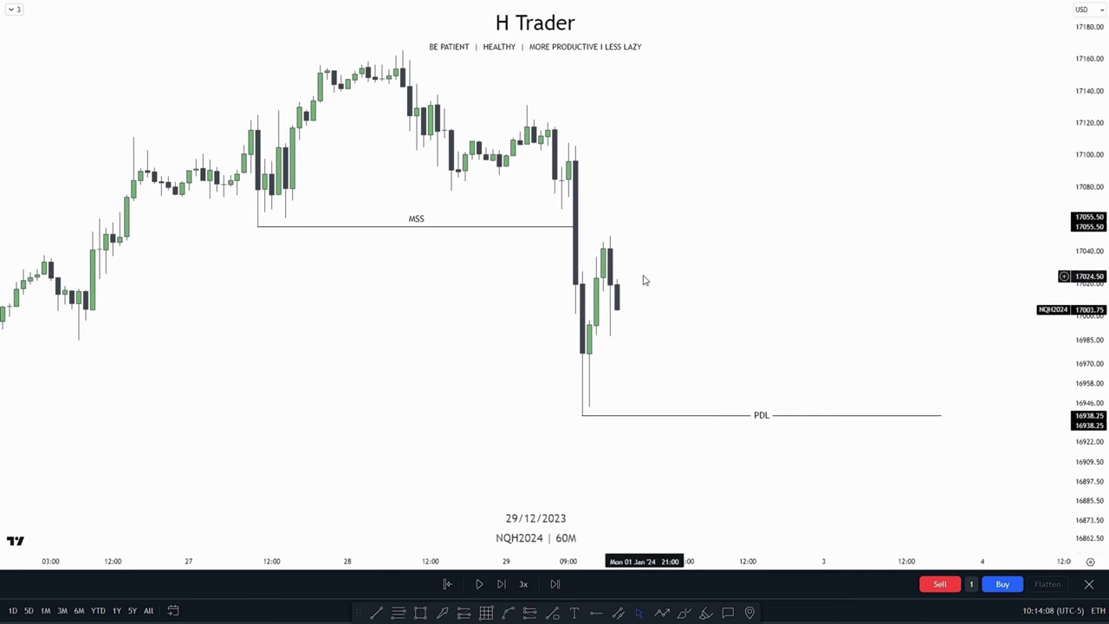
drag(723, 337, 746, 330)
scroll(721, 348, up, 1)
drag(1100, 323, 1080, 253)
scroll(530, 327, up, 3)
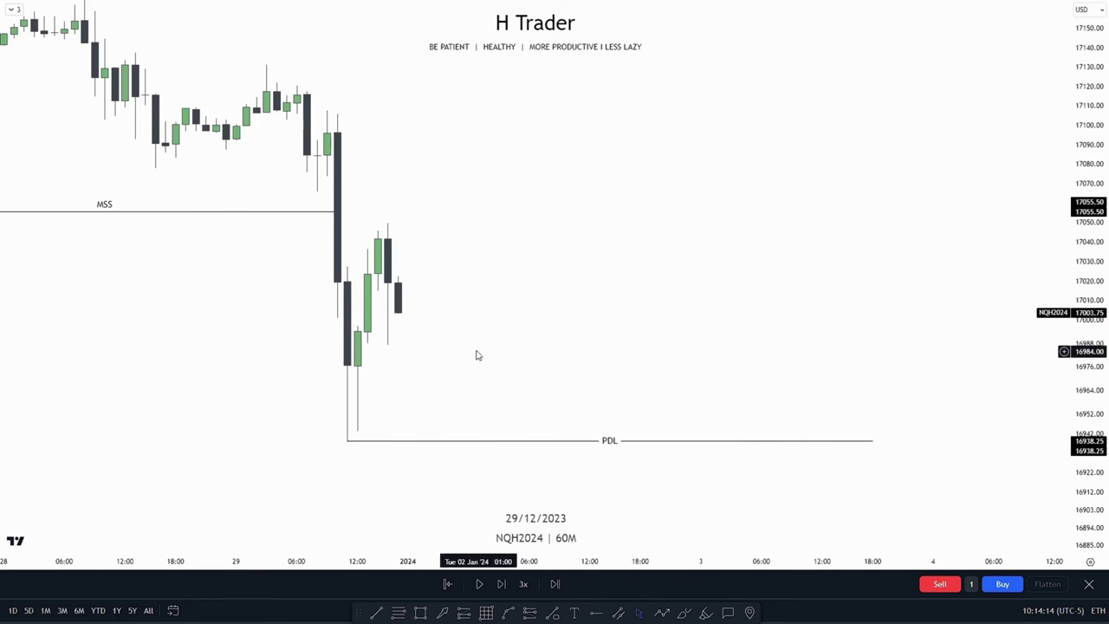
drag(506, 298, 528, 422)
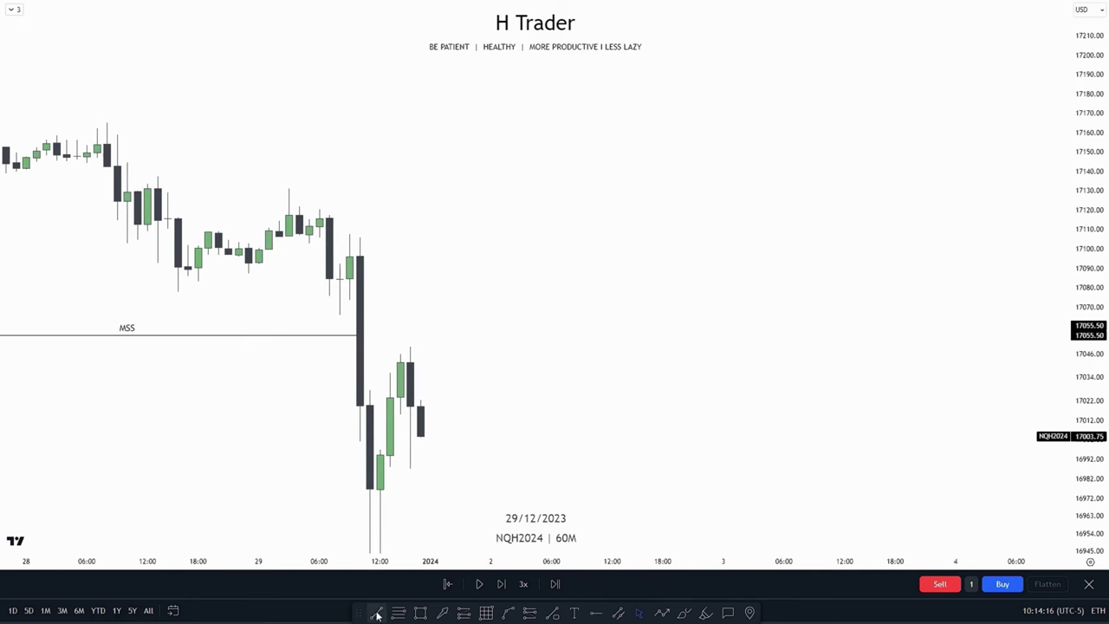
Draw a horizontal trend line at 17027.50 from the 29 Dec sell-off candle to past the last candle on the 60-minute chart.
click(561, 391)
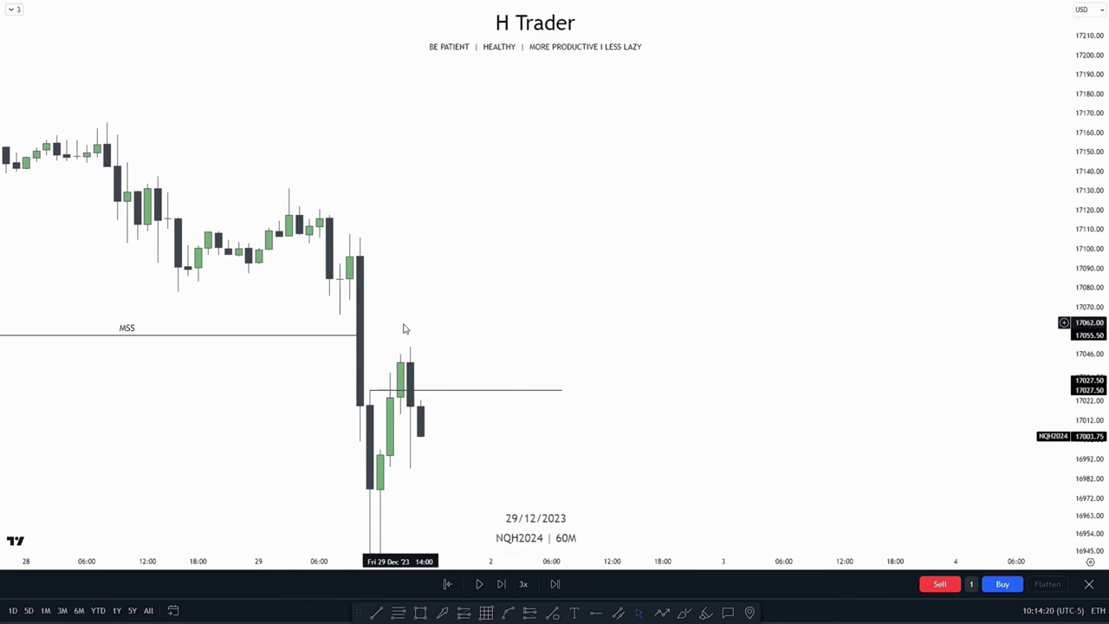
drag(458, 445, 435, 287)
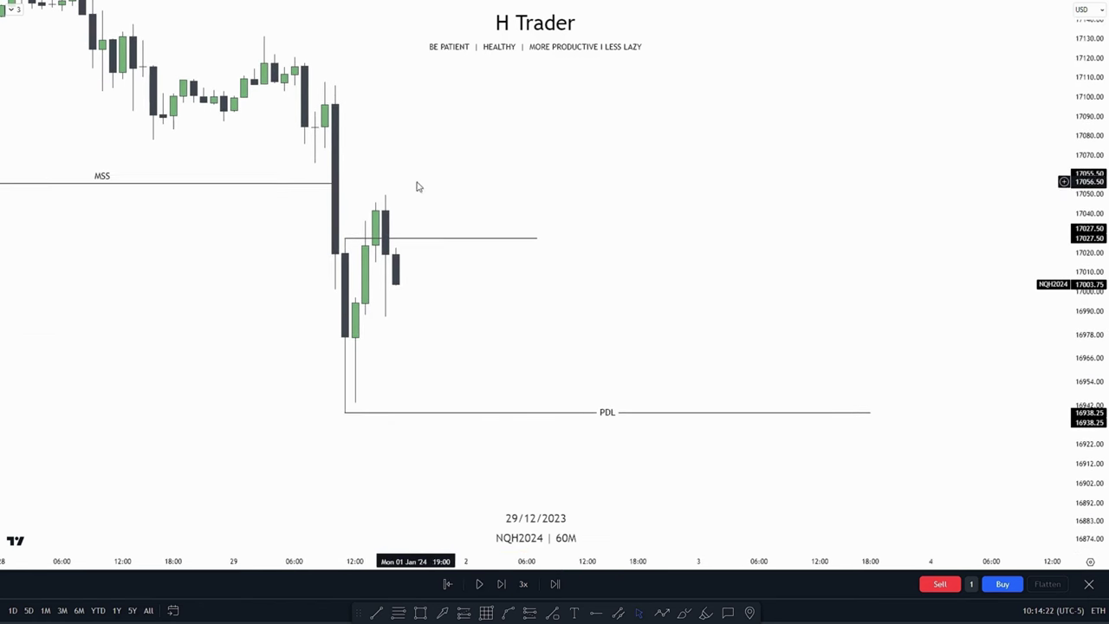
scroll(502, 312, down, 5)
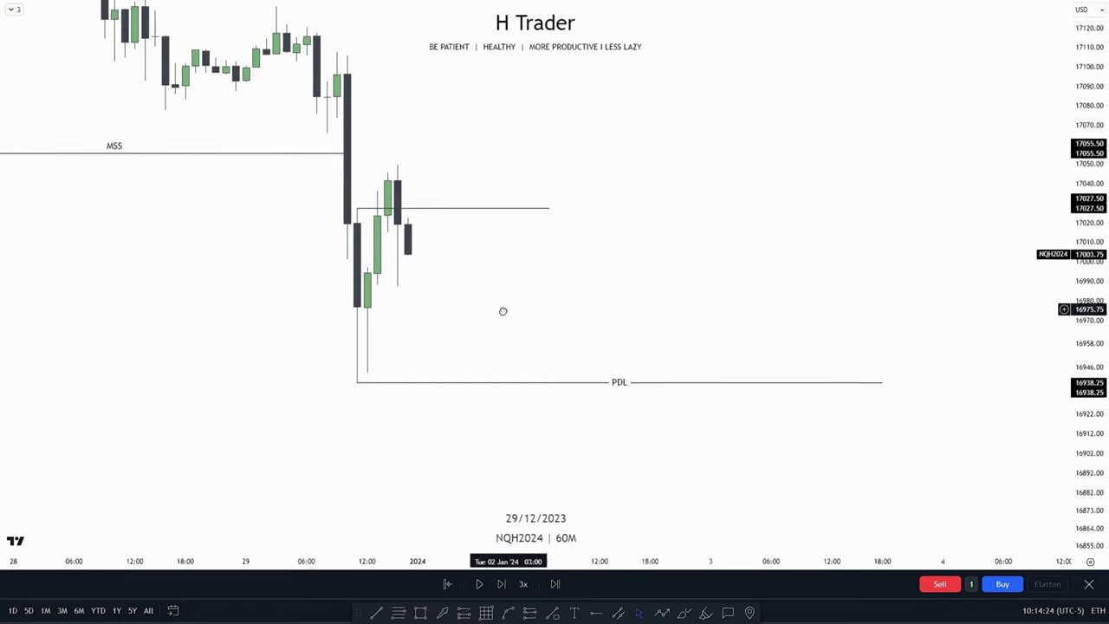
Examine the 60-minute price action between the 17027.50 line, the PDL and the DOL level below.
scroll(799, 424, down, 3)
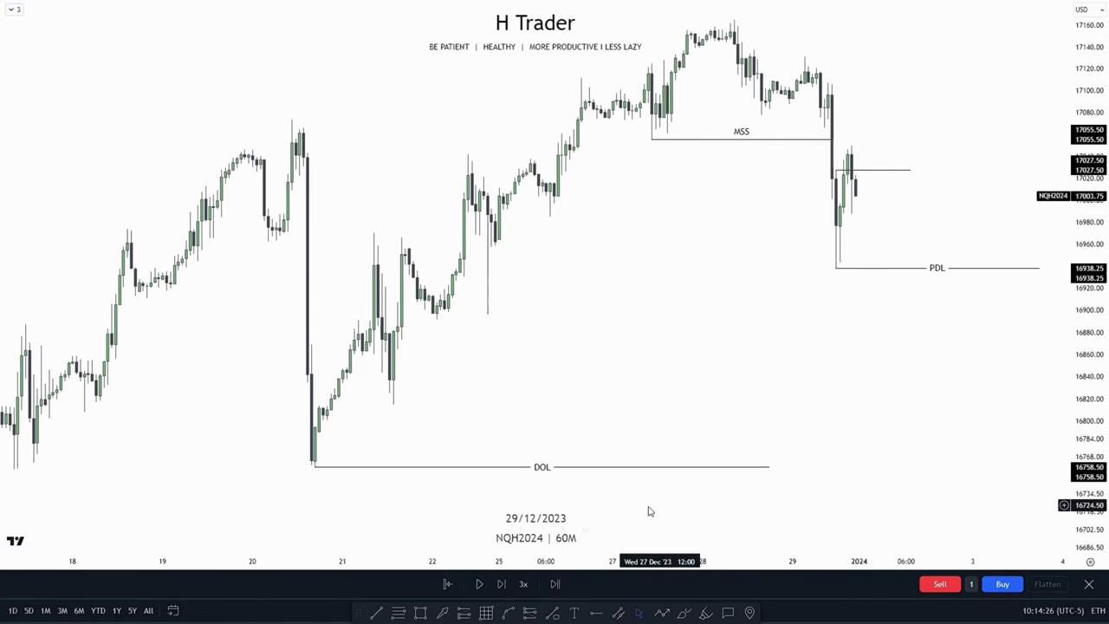
drag(673, 376, 567, 412)
scroll(792, 248, up, 5)
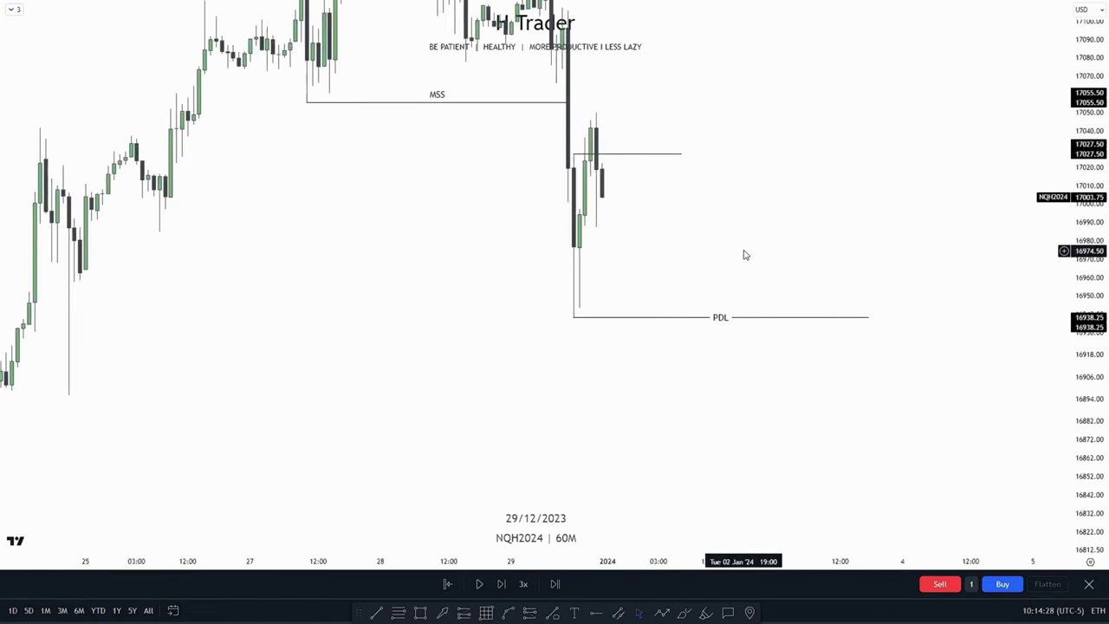
scroll(569, 347, up, 3)
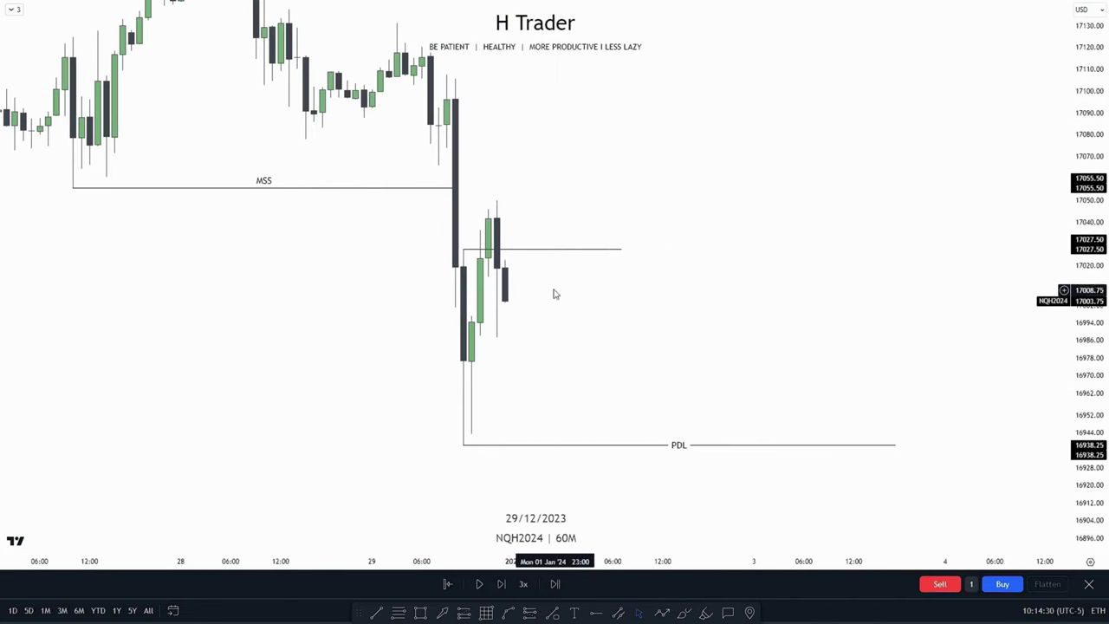
drag(585, 352, 500, 335)
scroll(495, 364, down, 5)
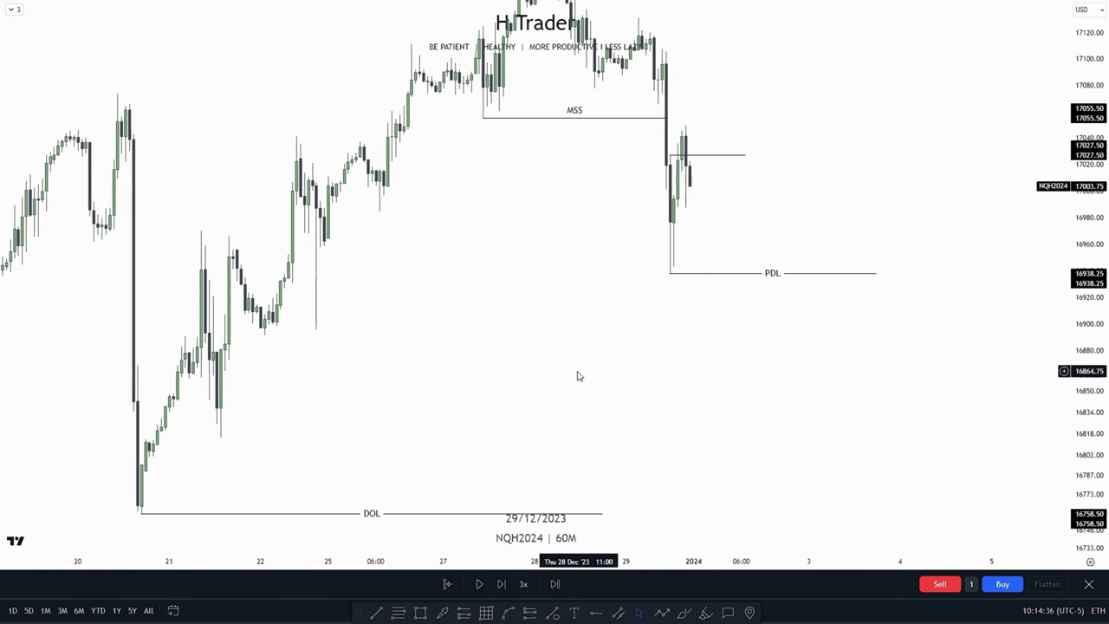
scroll(577, 376, up, 5)
scroll(714, 373, up, 2)
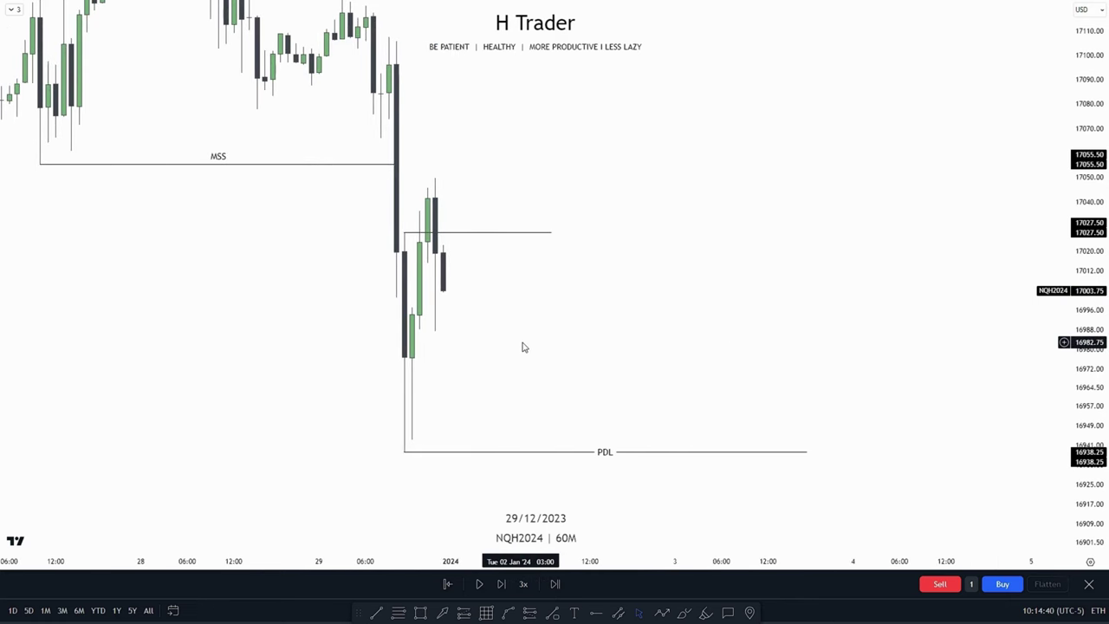
drag(522, 347, 537, 238)
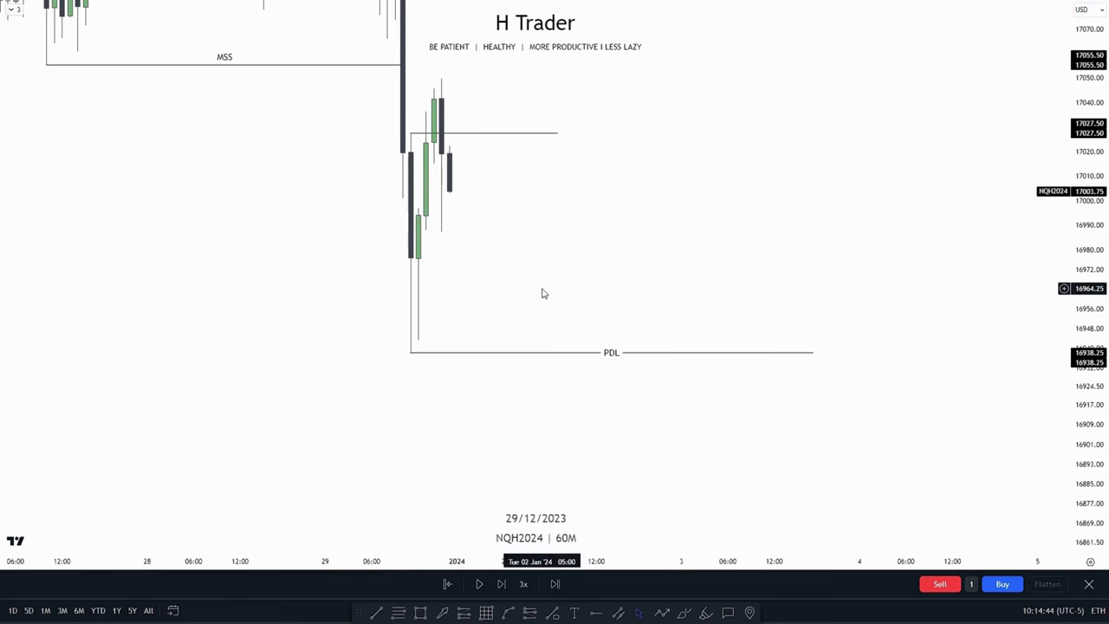
scroll(534, 303, down, 4)
drag(448, 401, 540, 91)
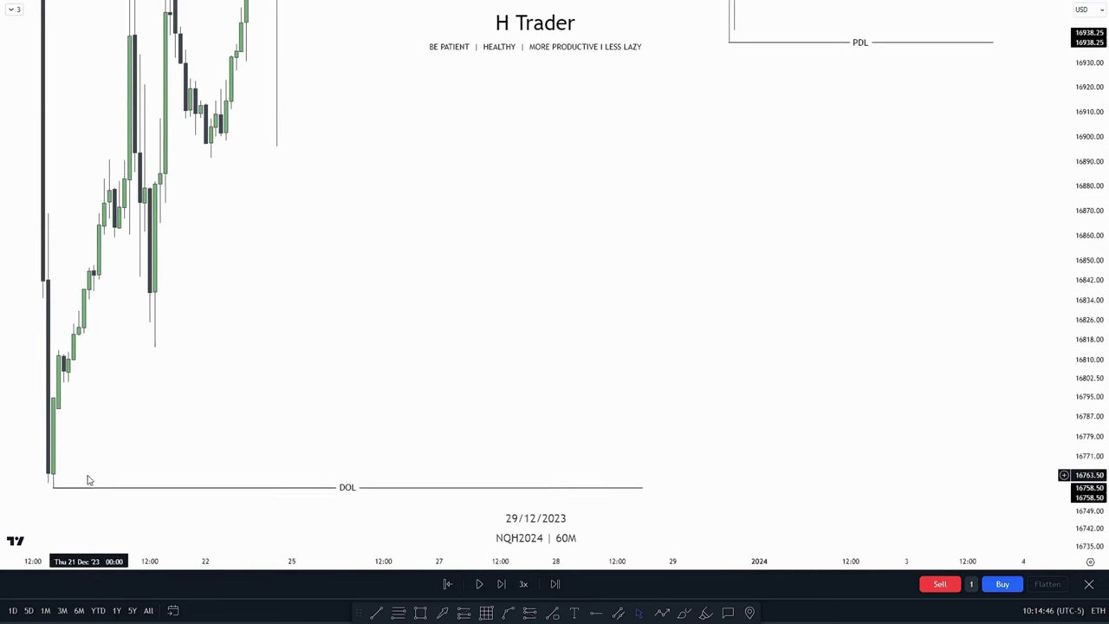
drag(680, 283, 571, 517)
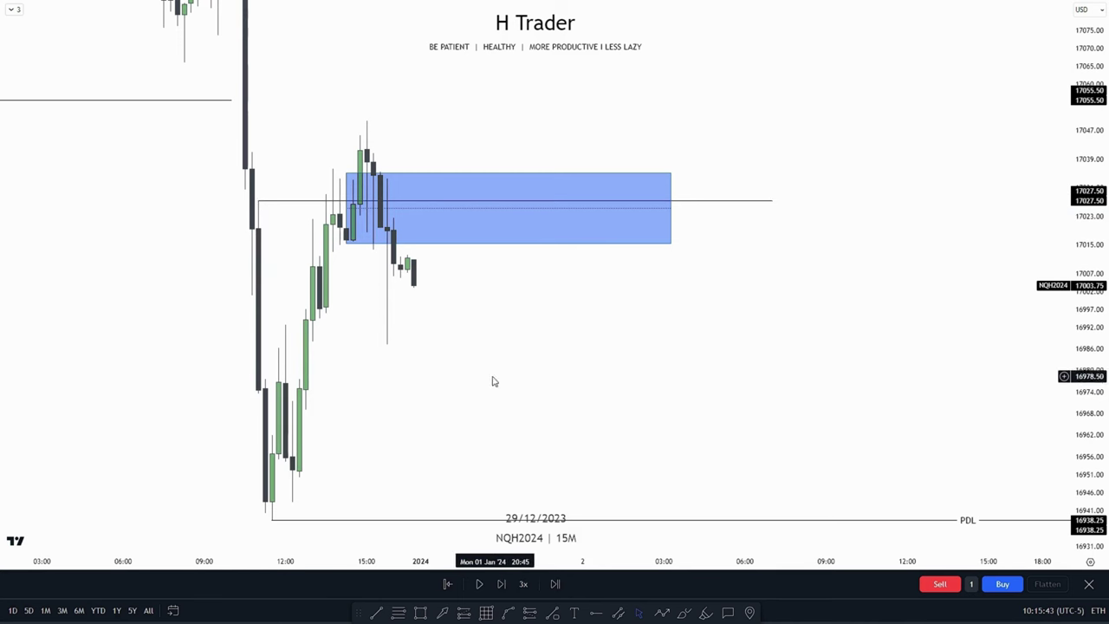
Remove the blue rectangle drawn across the candles just below the retracement high on the 15-minute chart.
drag(511, 374, 679, 431)
scroll(698, 411, up, 2)
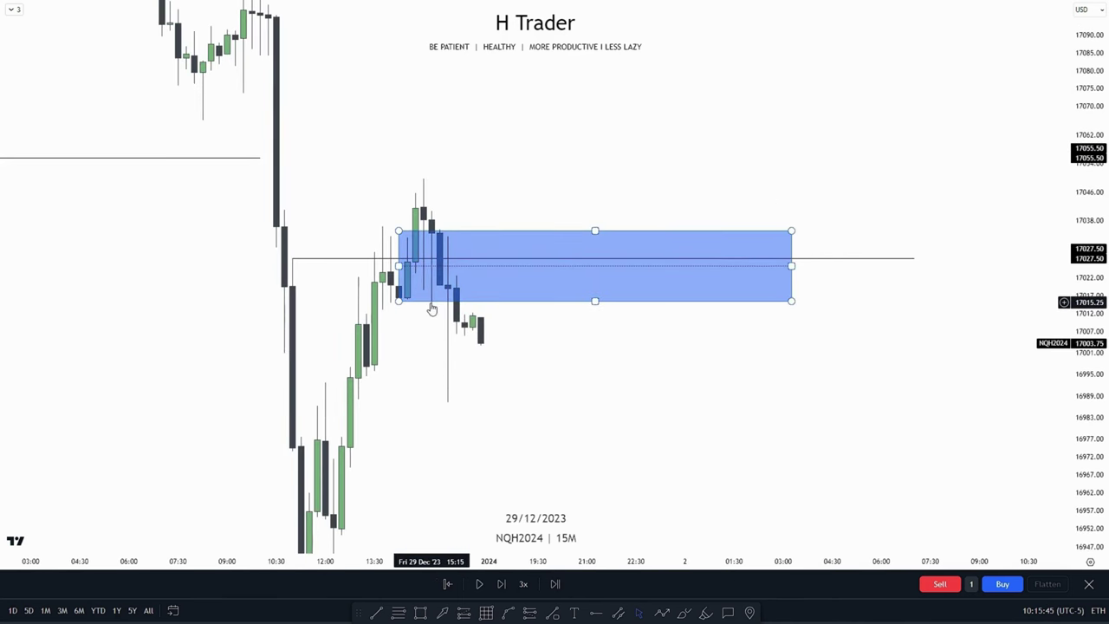
drag(423, 324, 415, 344)
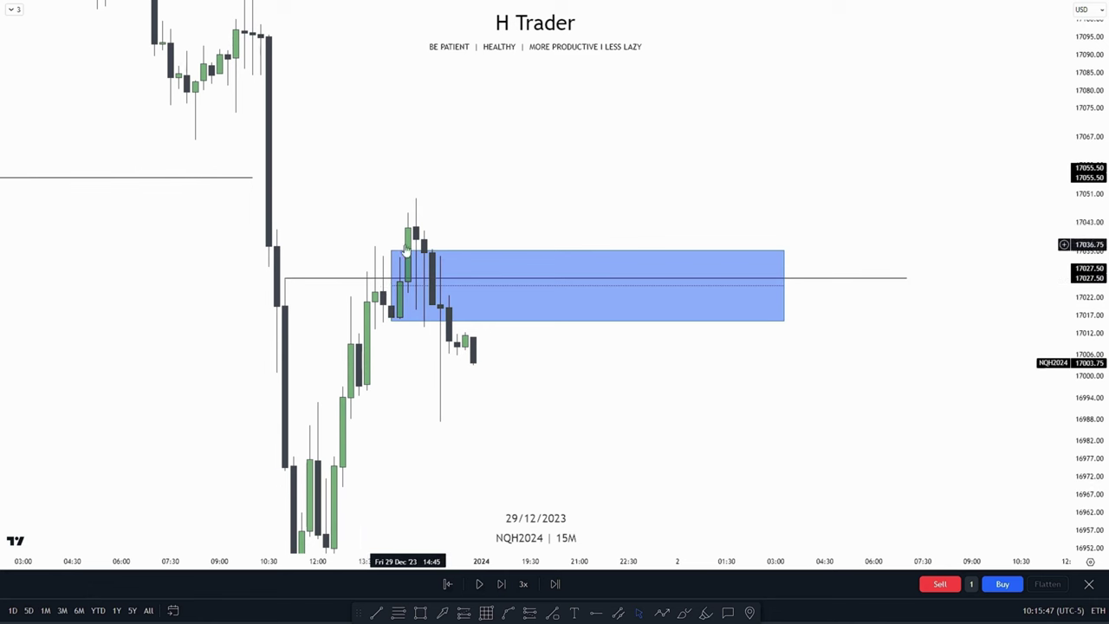
key(Delete)
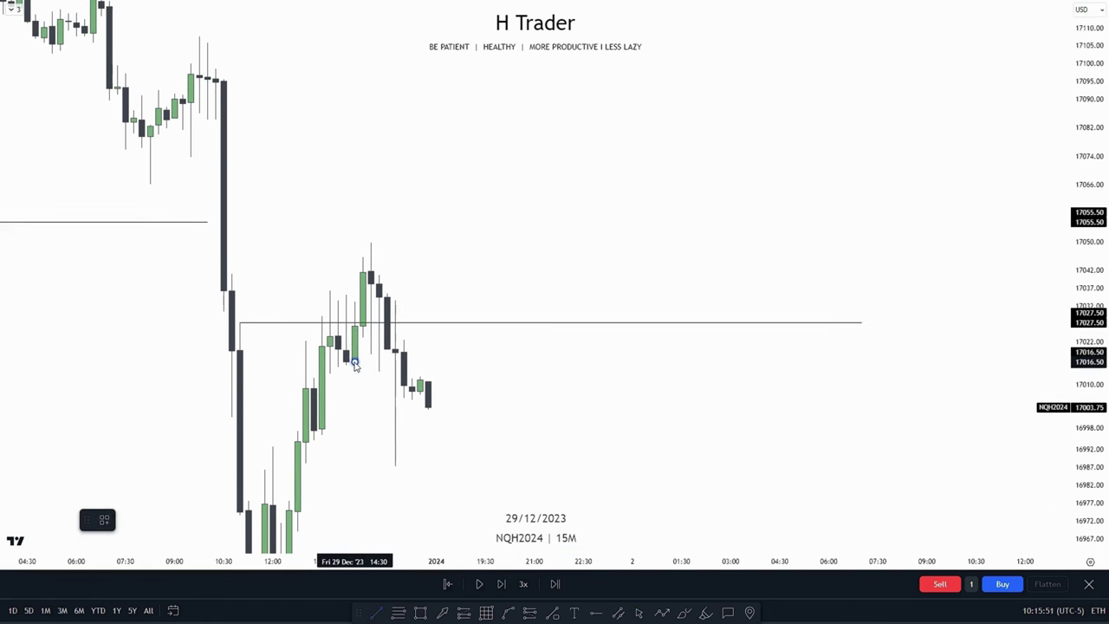
Draw a horizontal trend line at 17016.50 on the 15-minute chart from 29 Dec 14:30 to 1 Jan 23:15.
click(608, 391)
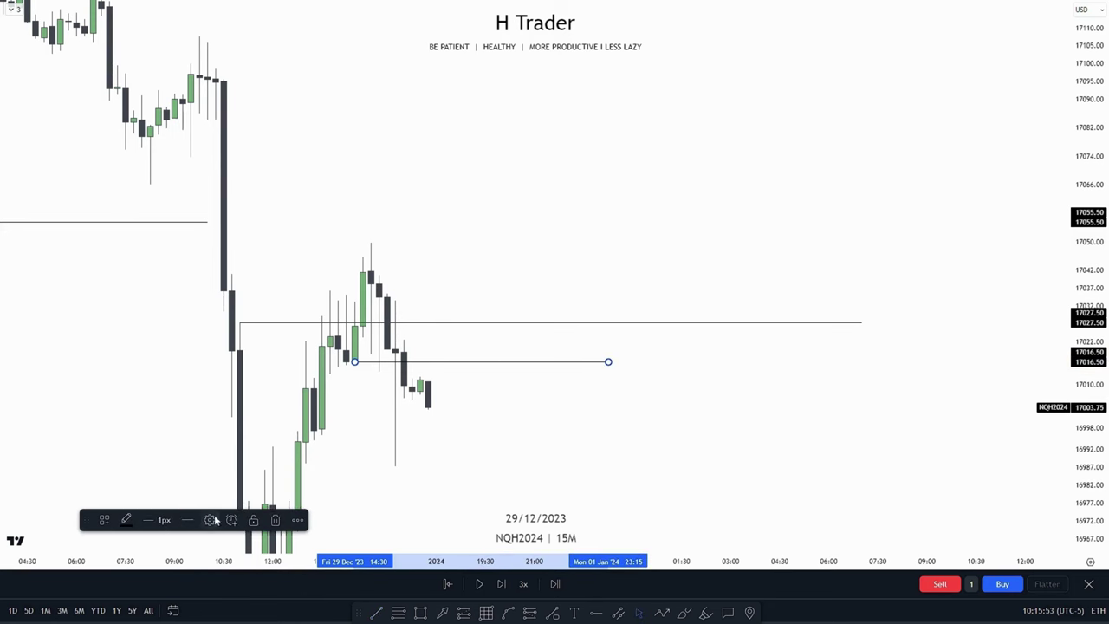
click(349, 457)
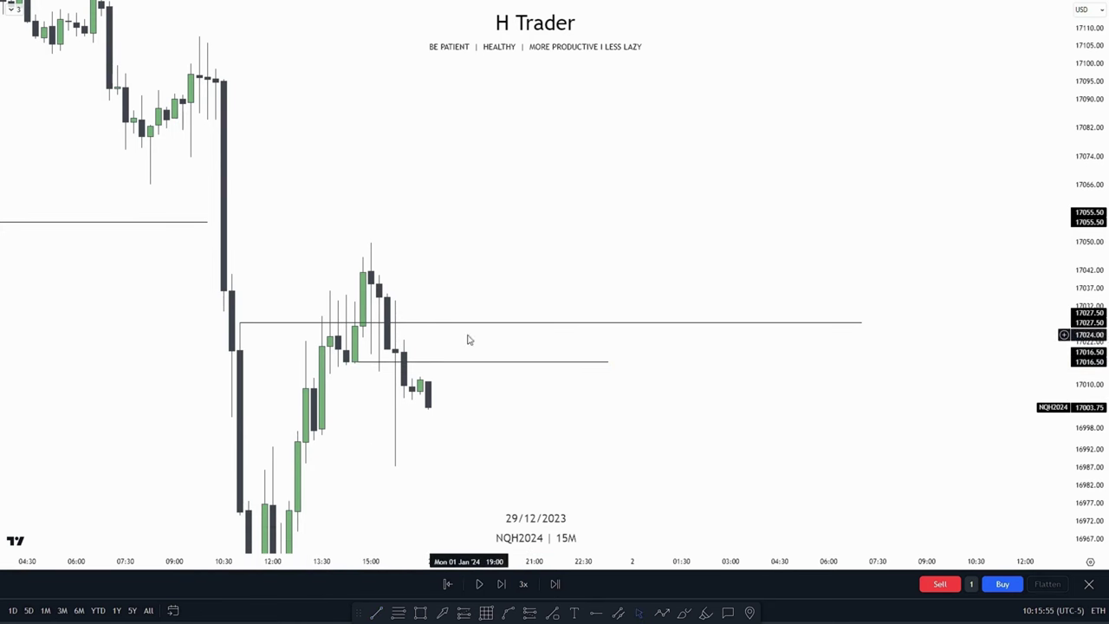
drag(628, 445, 667, 333)
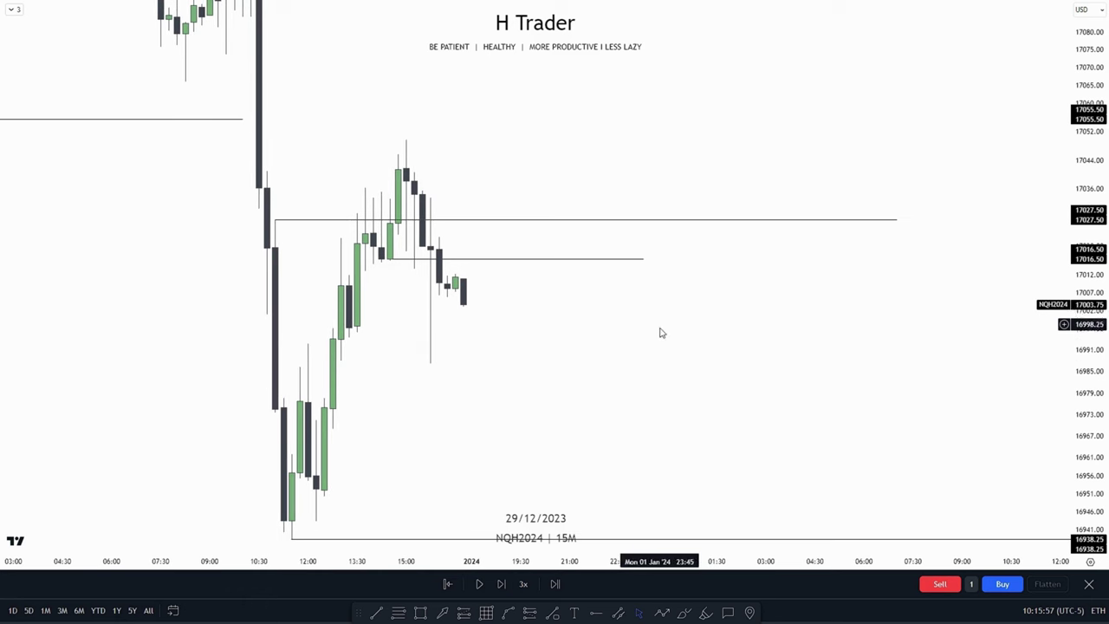
mouse_move(561, 383)
mouse_down()
mouse_move(510, 312)
mouse_move(538, 362)
mouse_up()
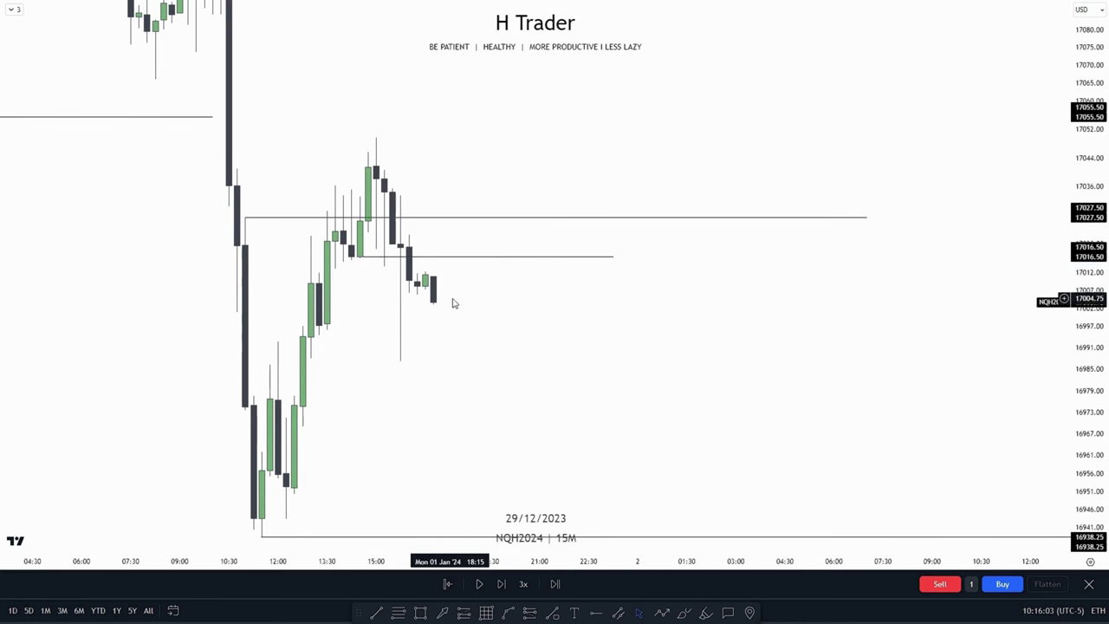
Set the replay speed to 10x and start replaying the 15-minute chart from the last candle.
drag(637, 395, 769, 423)
drag(1089, 364, 1089, 416)
scroll(996, 404, down, 2)
drag(879, 416, 736, 385)
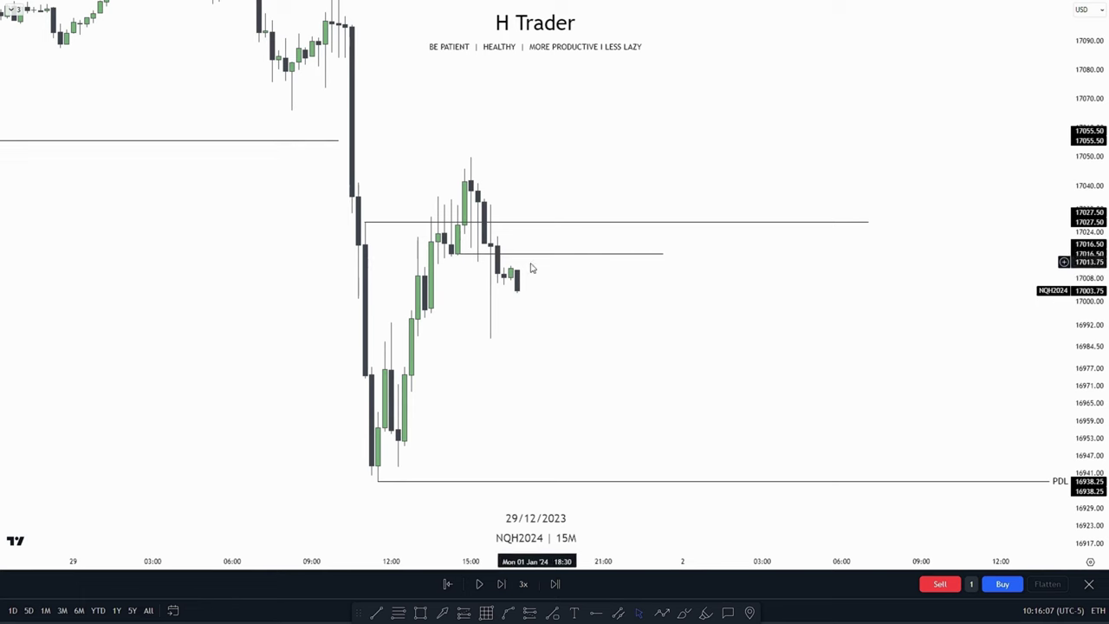
click(523, 584)
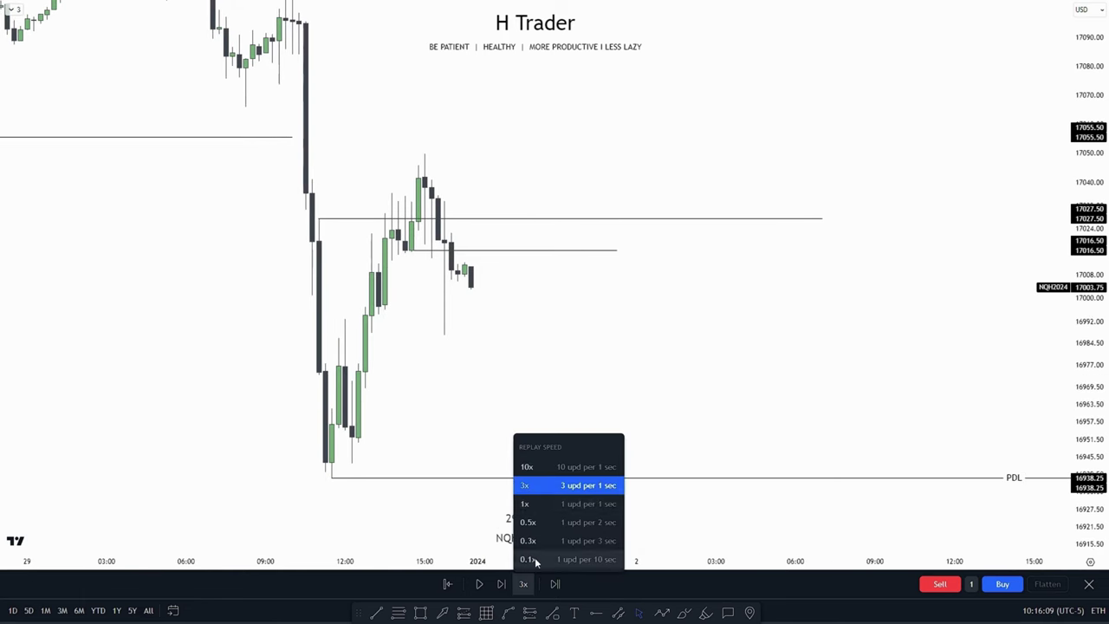
click(528, 467)
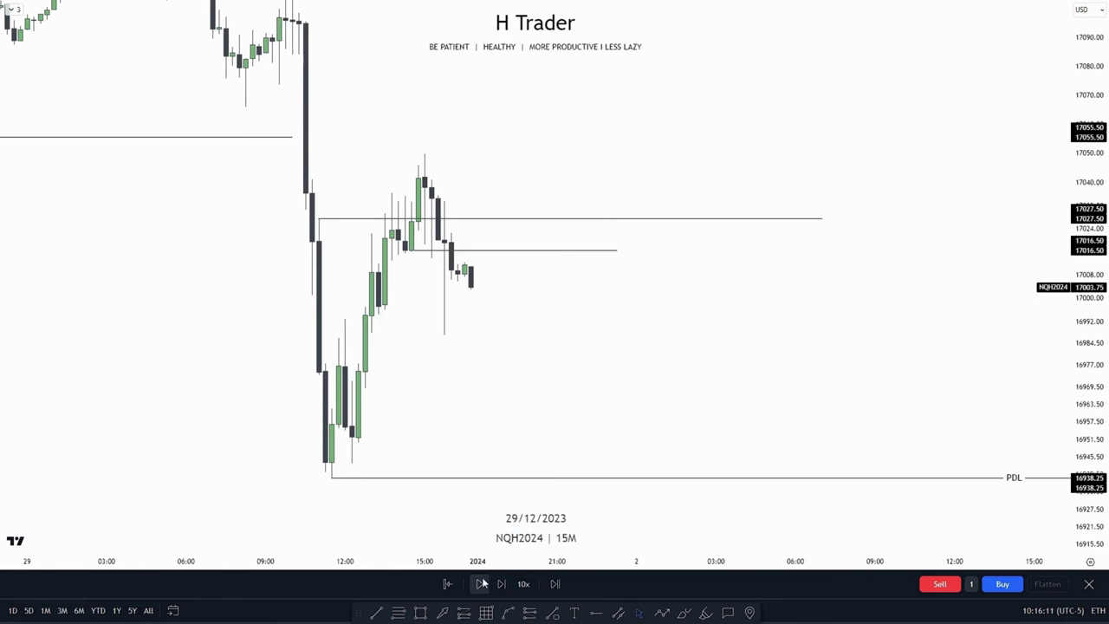
click(482, 584)
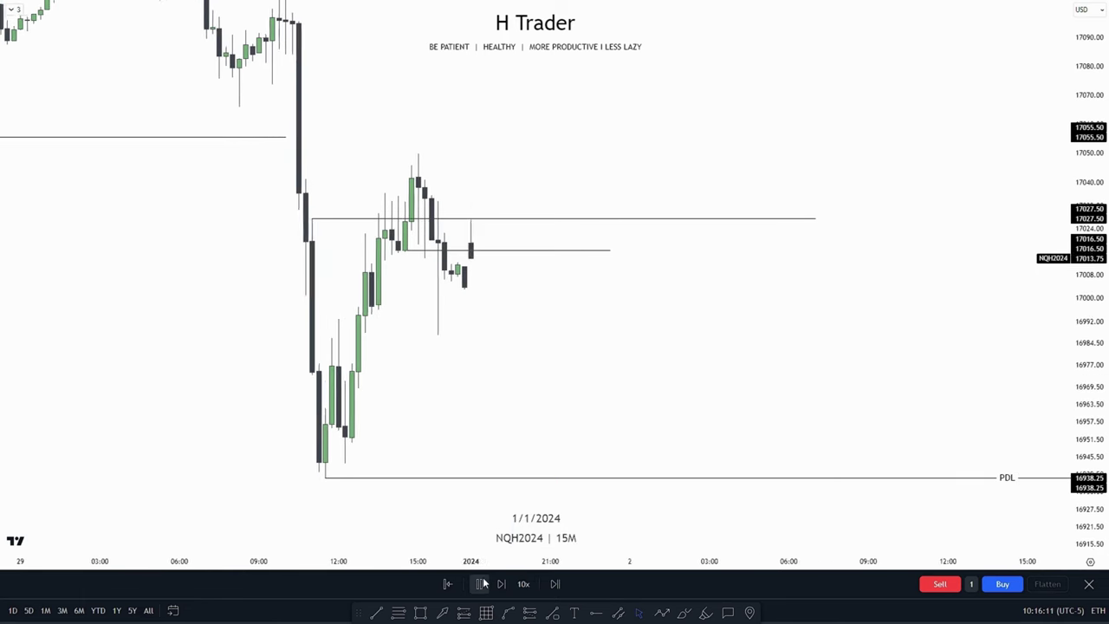
Show the ICT Killzones & Pivots [TFO] indicator on the 15-minute chart and collapse the indicator list.
click(19, 11)
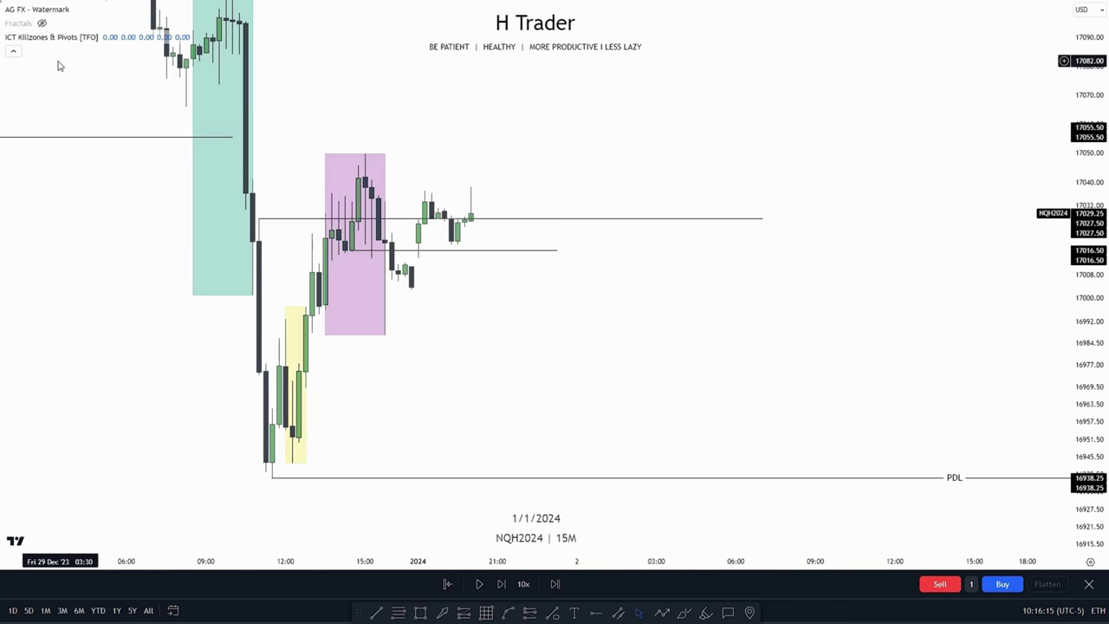
click(17, 54)
drag(1088, 221, 1086, 276)
drag(640, 331, 592, 335)
Replay the 15-minute chart in short runs through the blue killzone and past the red killzone on 2 January, pausing after each.
click(478, 584)
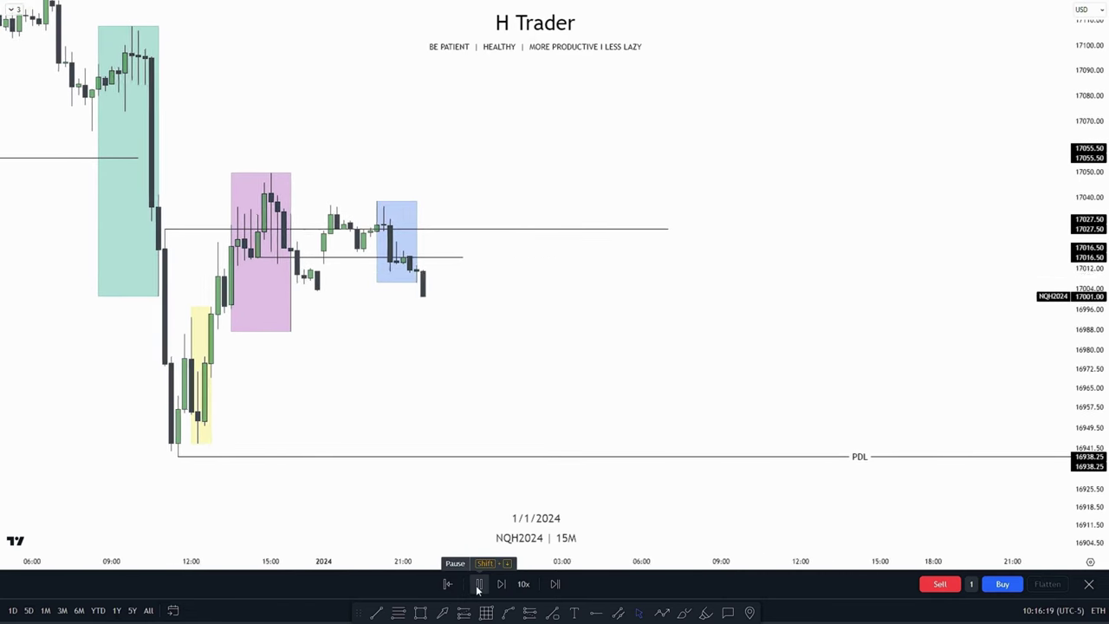
click(478, 585)
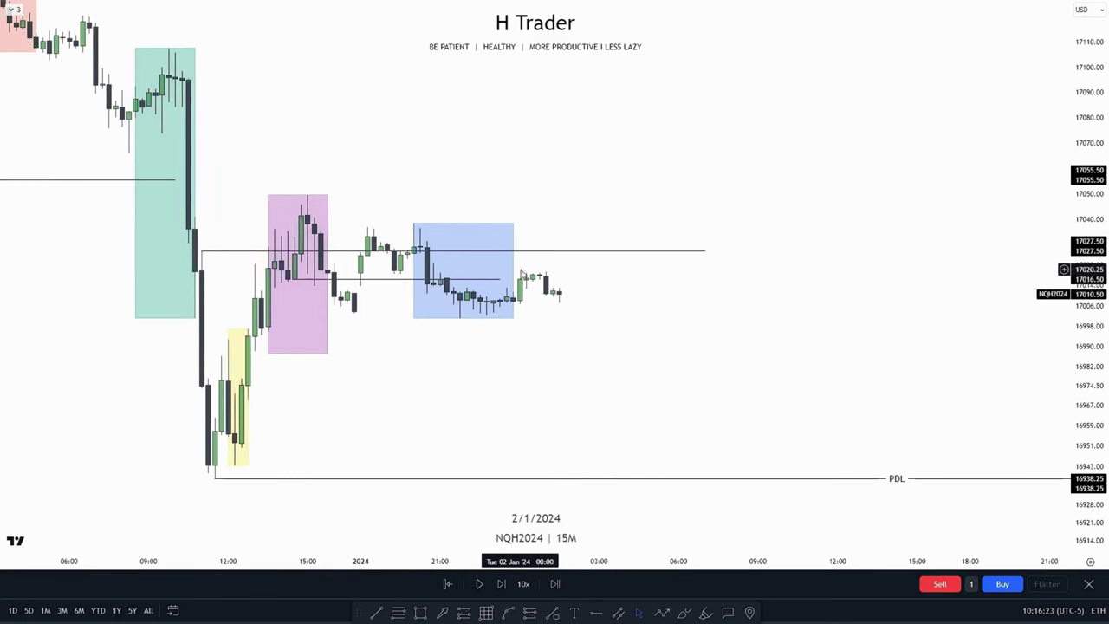
drag(586, 375, 445, 344)
click(478, 583)
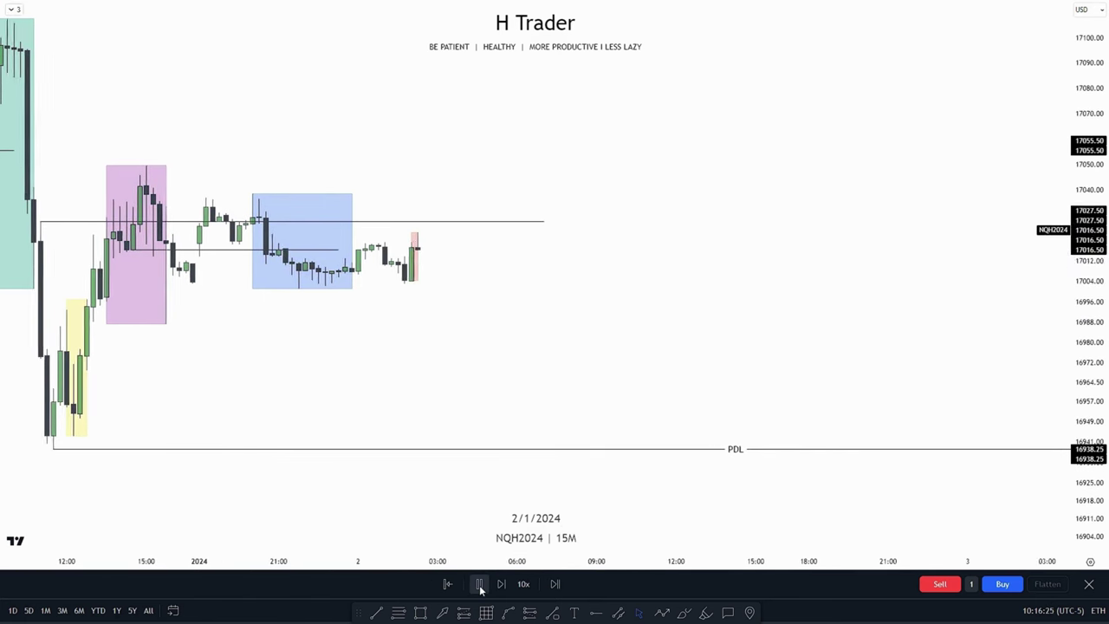
click(478, 584)
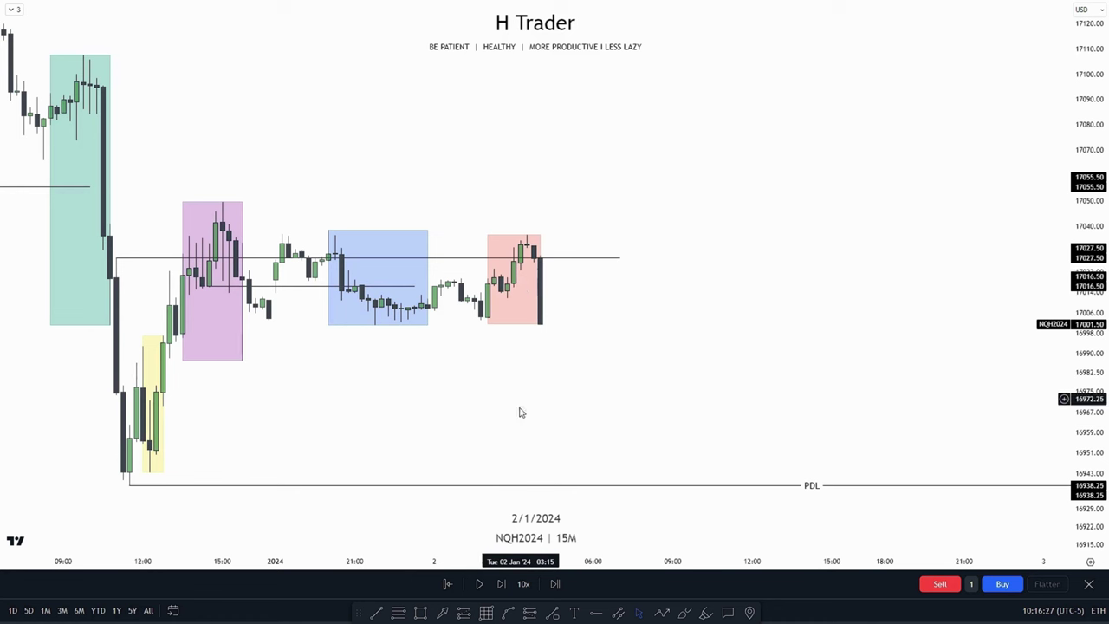
click(478, 584)
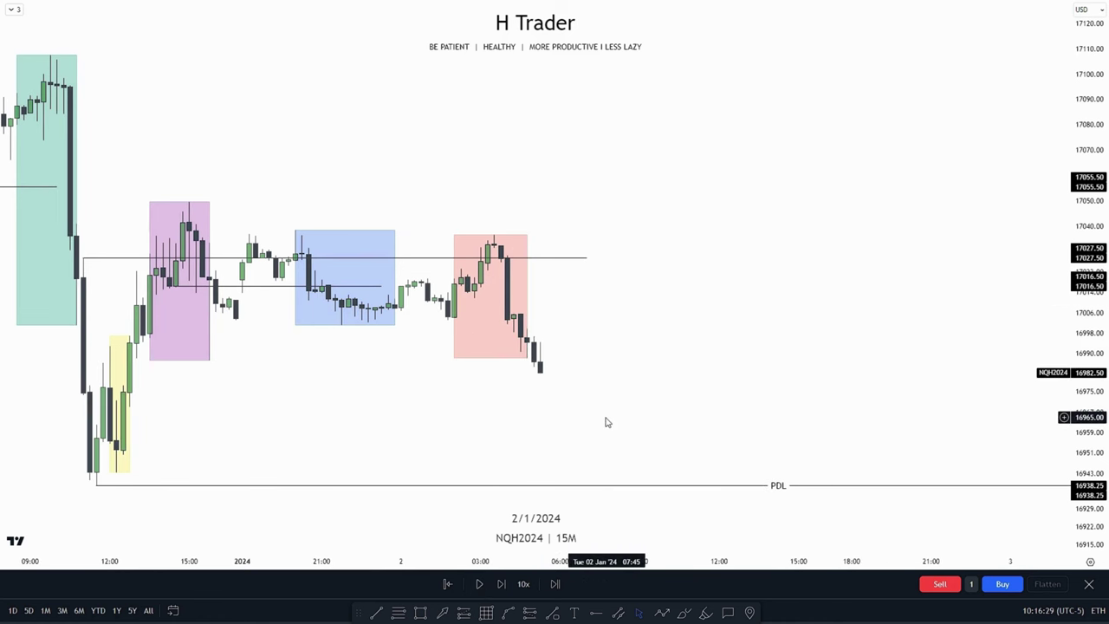
Try a trend line connecting the high of the blue killzone with the high of the red killzone, and remove it.
drag(1107, 302, 1102, 280)
drag(708, 320, 777, 324)
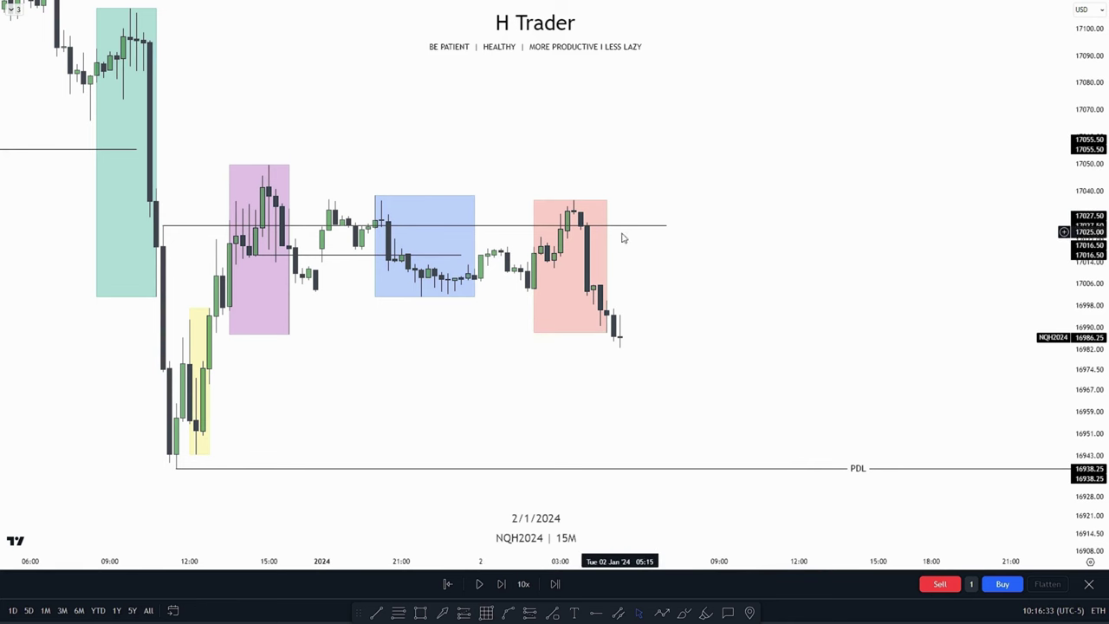
scroll(558, 350, right, 4)
click(379, 613)
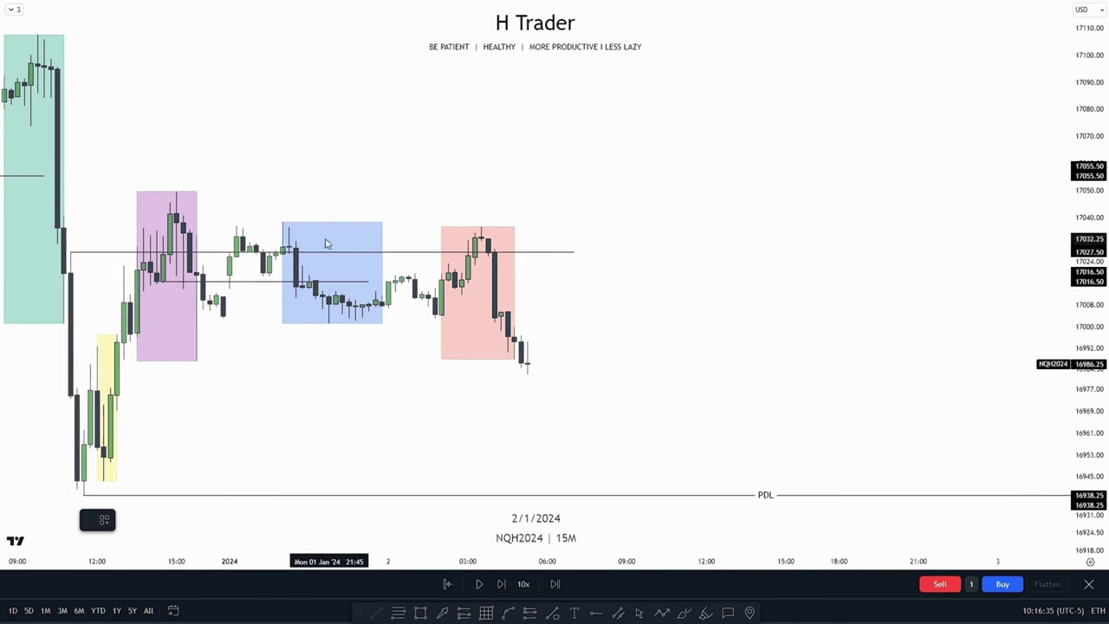
click(284, 225)
click(482, 227)
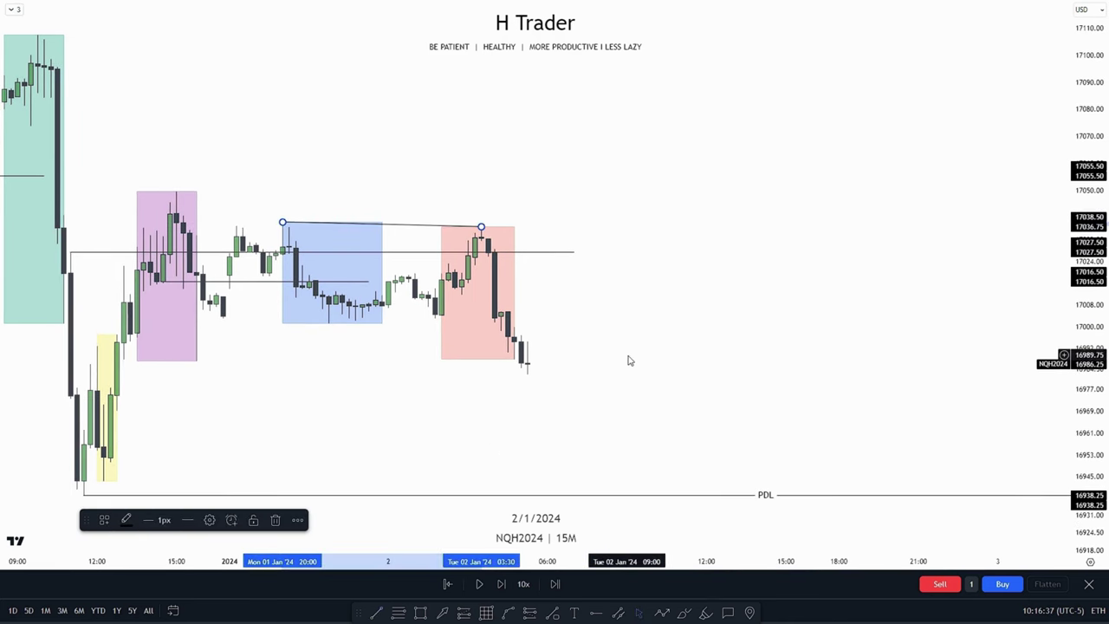
key(Delete)
Set the replay speed to 3x and replay the 15-minute candles in short runs until price trades well below the PDL.
drag(648, 365, 649, 354)
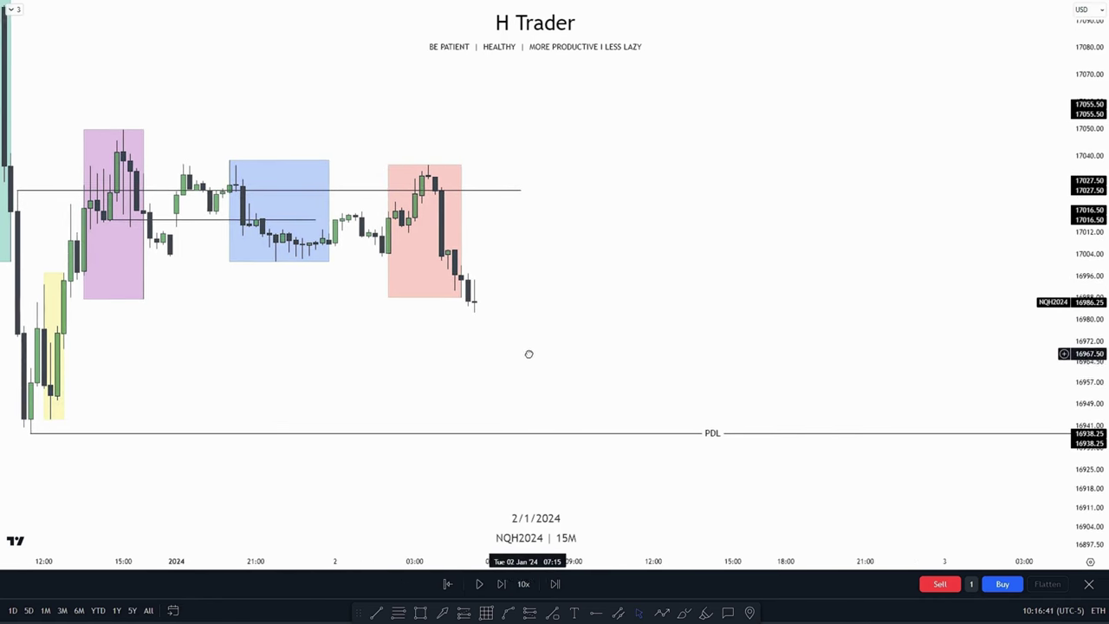
click(523, 583)
click(539, 486)
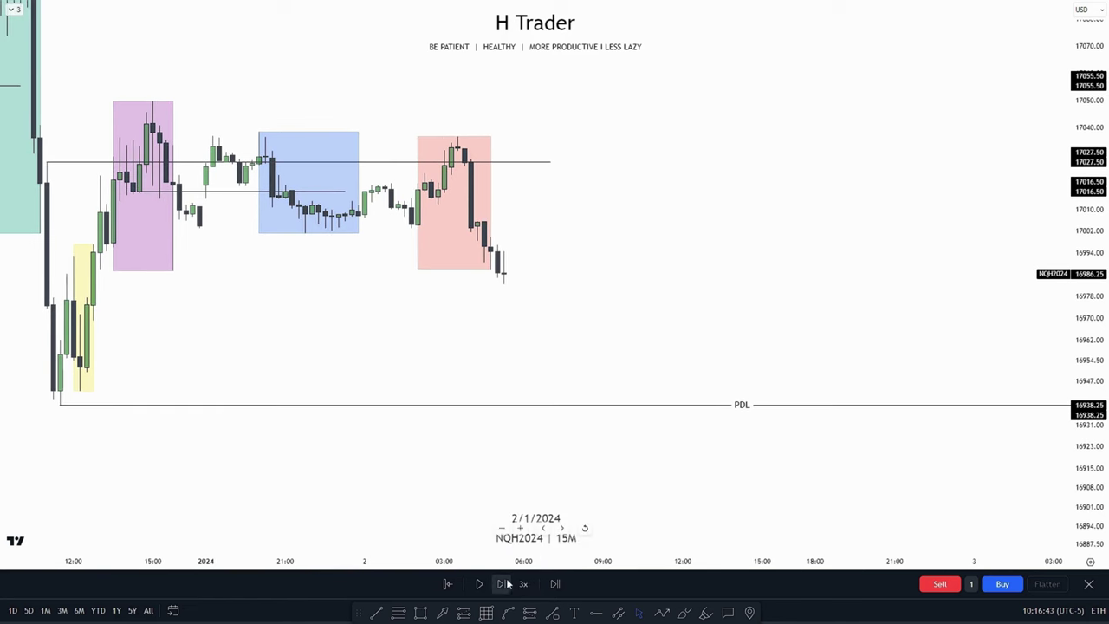
click(480, 584)
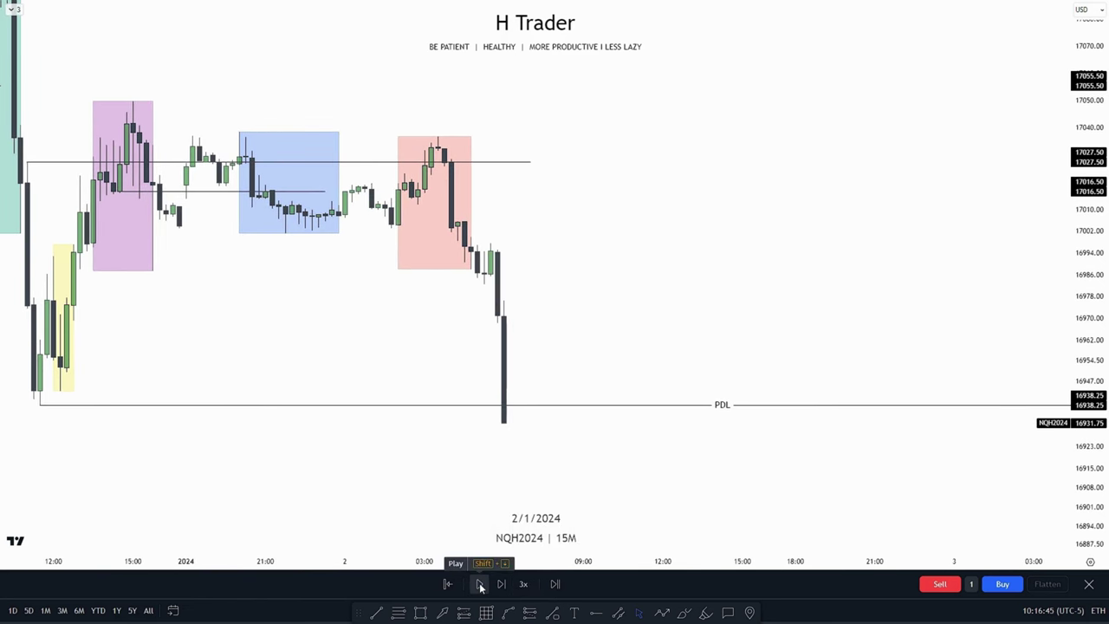
click(479, 585)
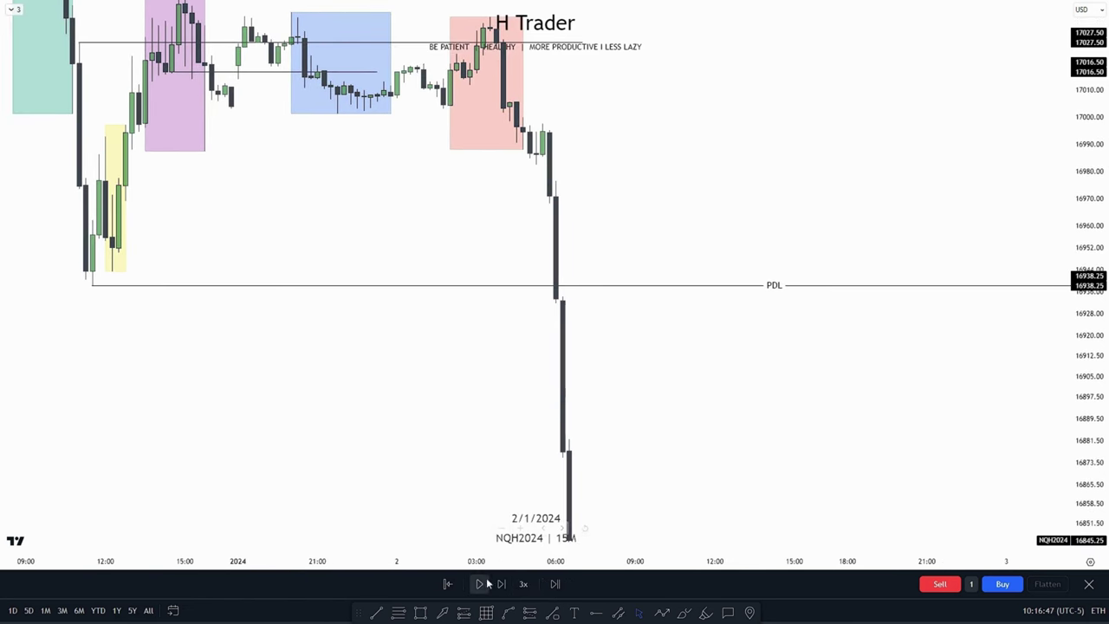
Examine the 15-minute drop from the red killzone through the PDL on 2 January.
drag(1085, 267, 1084, 381)
scroll(861, 442, down, 3)
drag(861, 443, 788, 417)
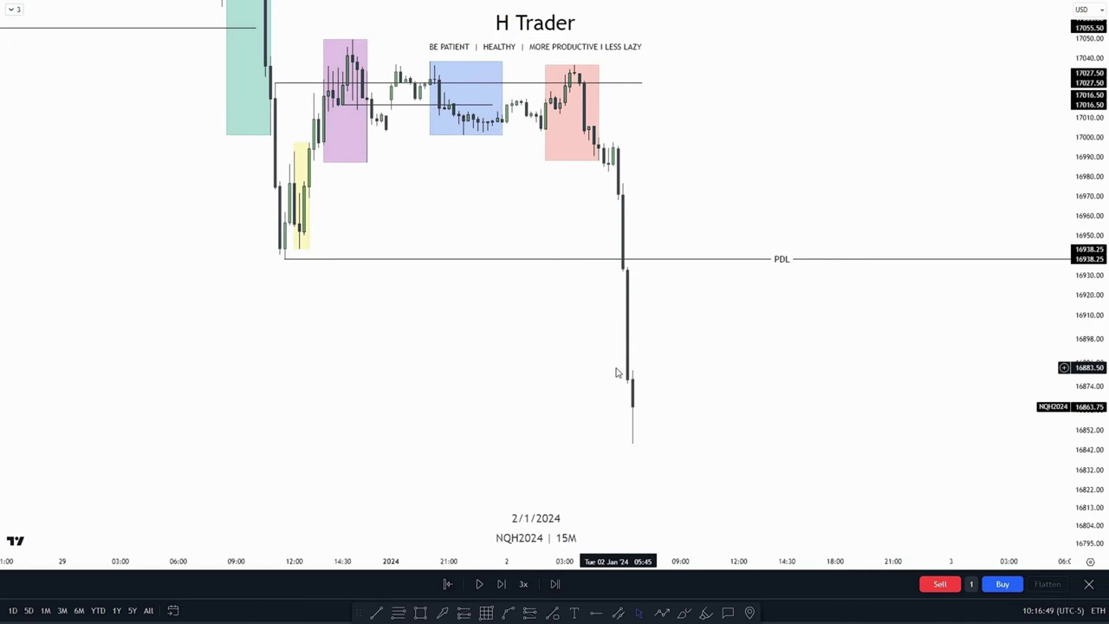
drag(649, 388, 562, 394)
drag(1084, 322, 1084, 364)
scroll(914, 401, up, 1)
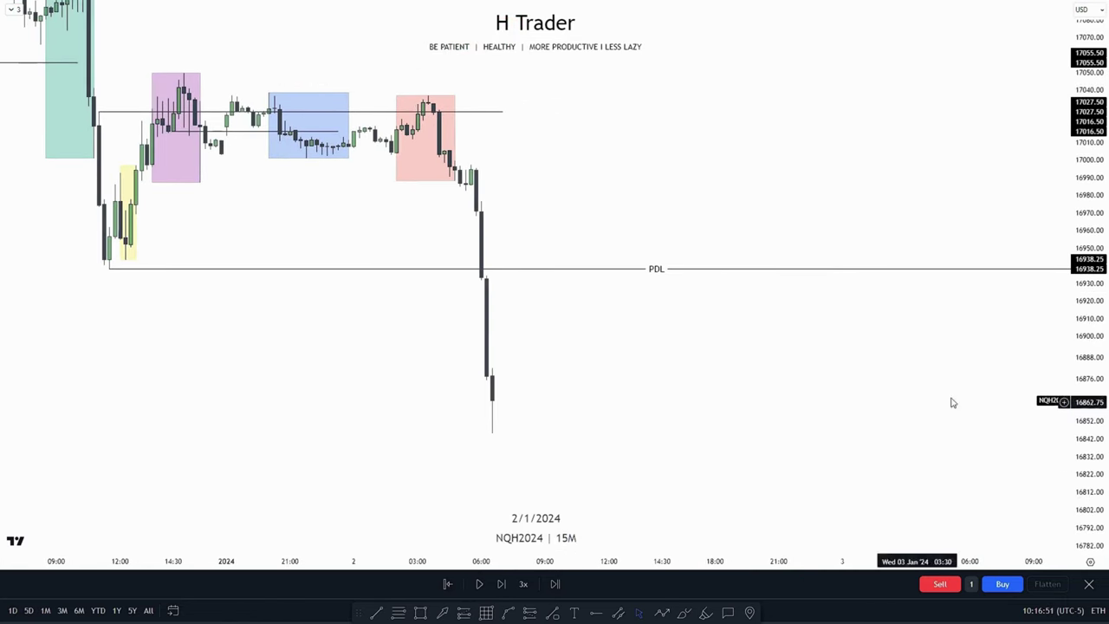
drag(1084, 409, 1084, 348)
drag(658, 419, 762, 364)
scroll(762, 364, up, 2)
Extend the DOL line at 16758.50 forward in time past the latest candles of 2 January.
drag(1083, 331, 1083, 520)
scroll(903, 515, down, 5)
drag(863, 458, 710, 349)
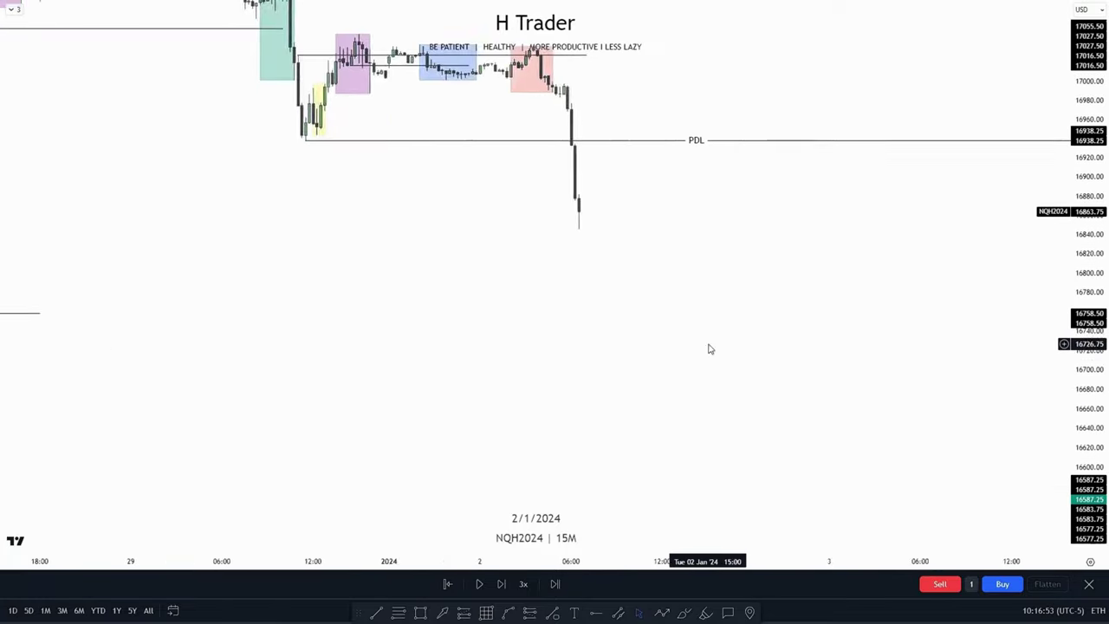
scroll(693, 341, down, 5)
click(465, 315)
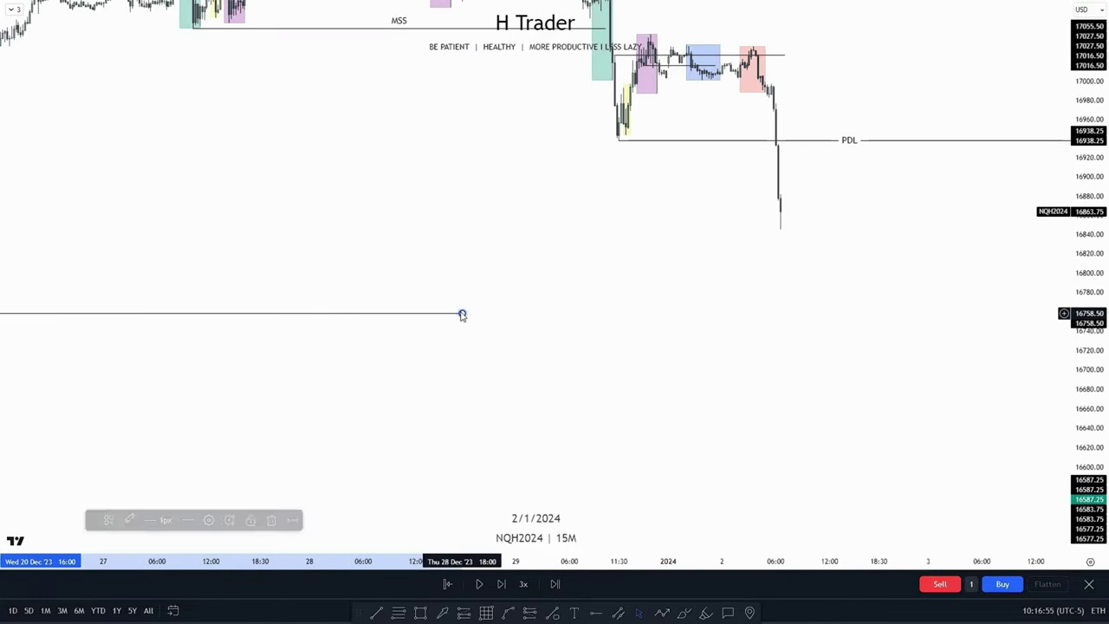
drag(464, 315, 944, 312)
scroll(615, 313, down, 3)
click(475, 336)
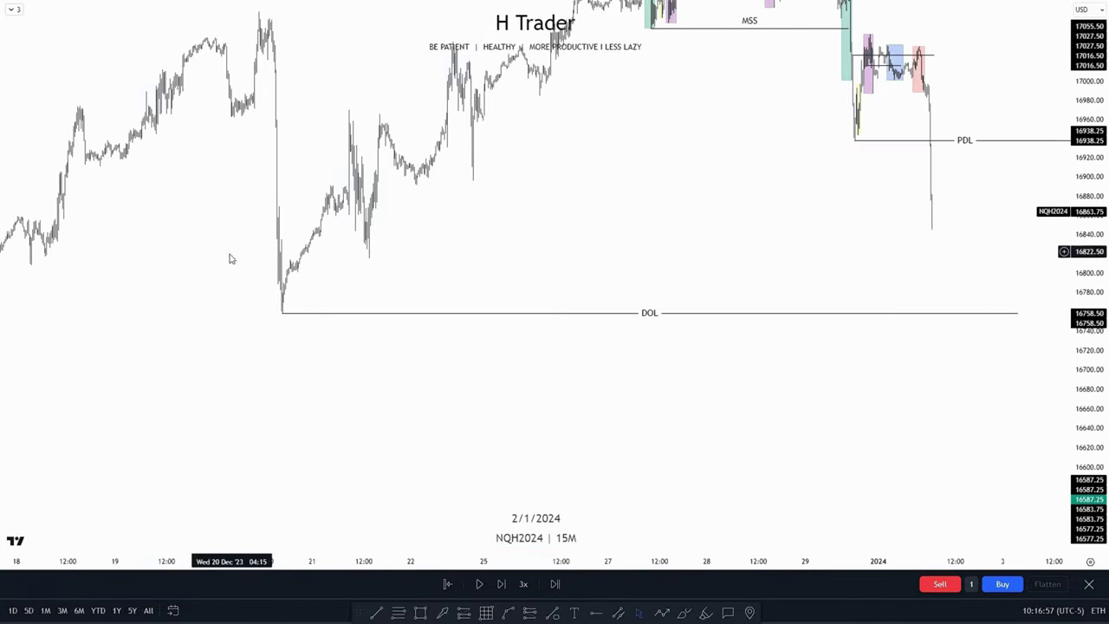
Replay the 15-minute candles at 3x into the teal killzone on 2 January.
drag(653, 243, 525, 307)
scroll(554, 296, up, 5)
scroll(558, 294, up, 5)
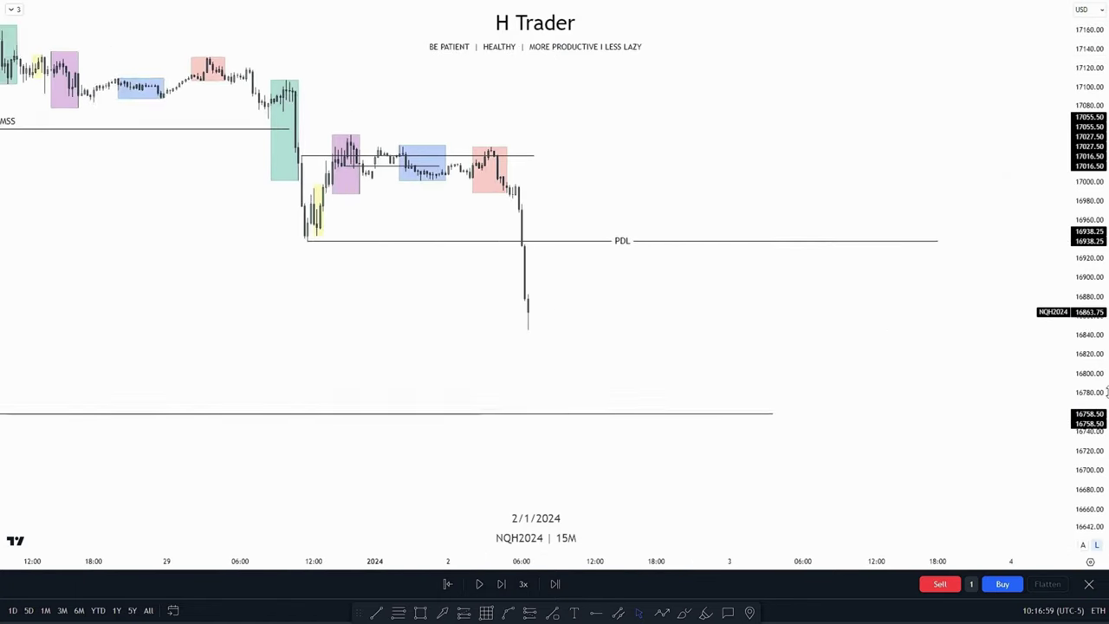
drag(632, 334, 674, 325)
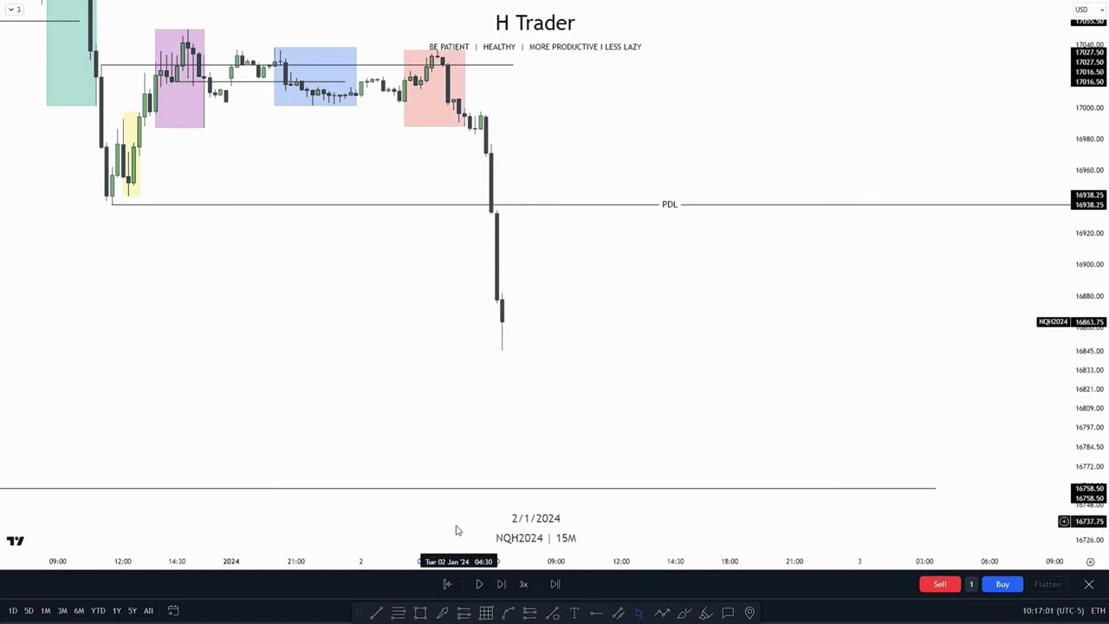
click(477, 585)
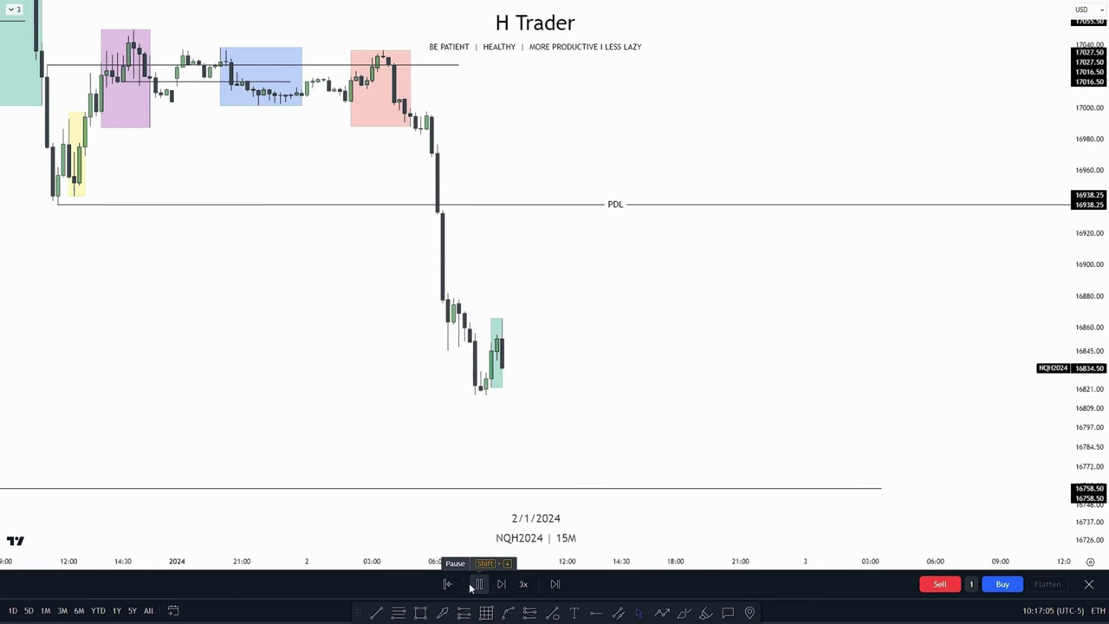
Draw a rectangle from the 06:45 candle with its upper edge at 16874.75, reaching across the teal killzone to about 17:45.
drag(1094, 423, 1098, 307)
drag(705, 339, 798, 325)
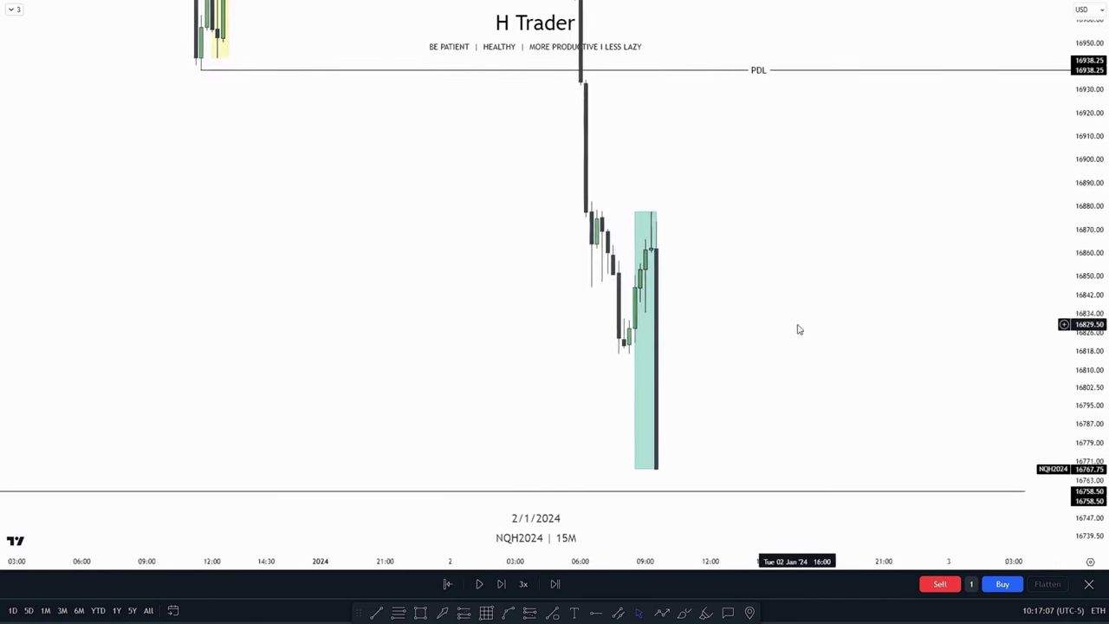
scroll(798, 325, up, 3)
drag(604, 312, 722, 297)
scroll(720, 298, up, 2)
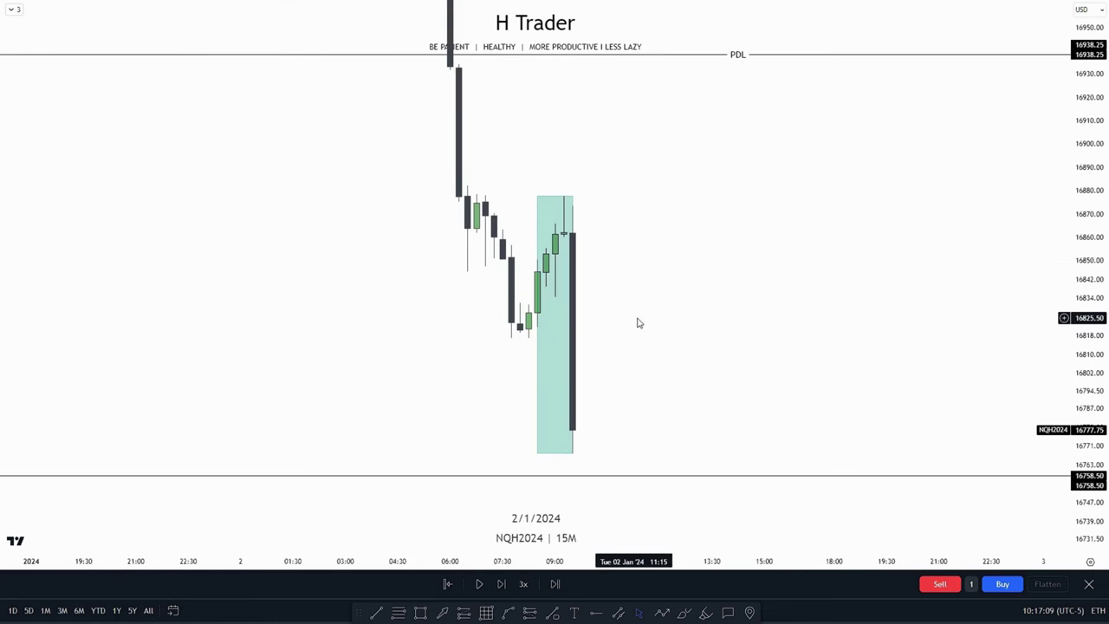
drag(671, 330, 637, 346)
scroll(637, 347, up, 1)
drag(1106, 370, 1102, 342)
scroll(636, 364, up, 1)
drag(636, 363, 658, 374)
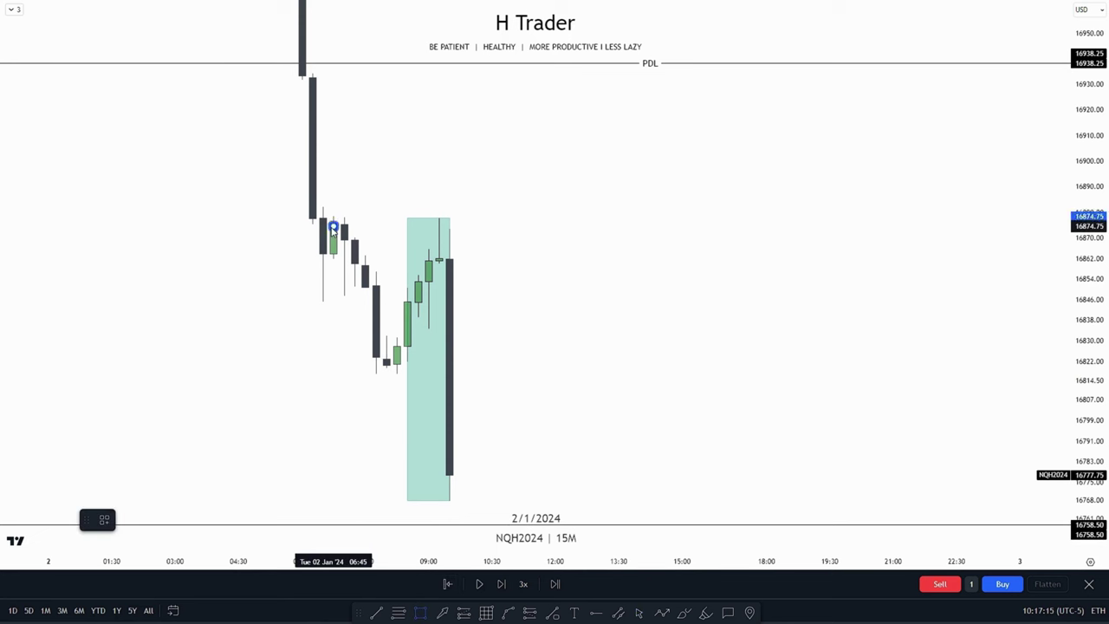
click(334, 253)
drag(333, 240, 757, 274)
click(628, 327)
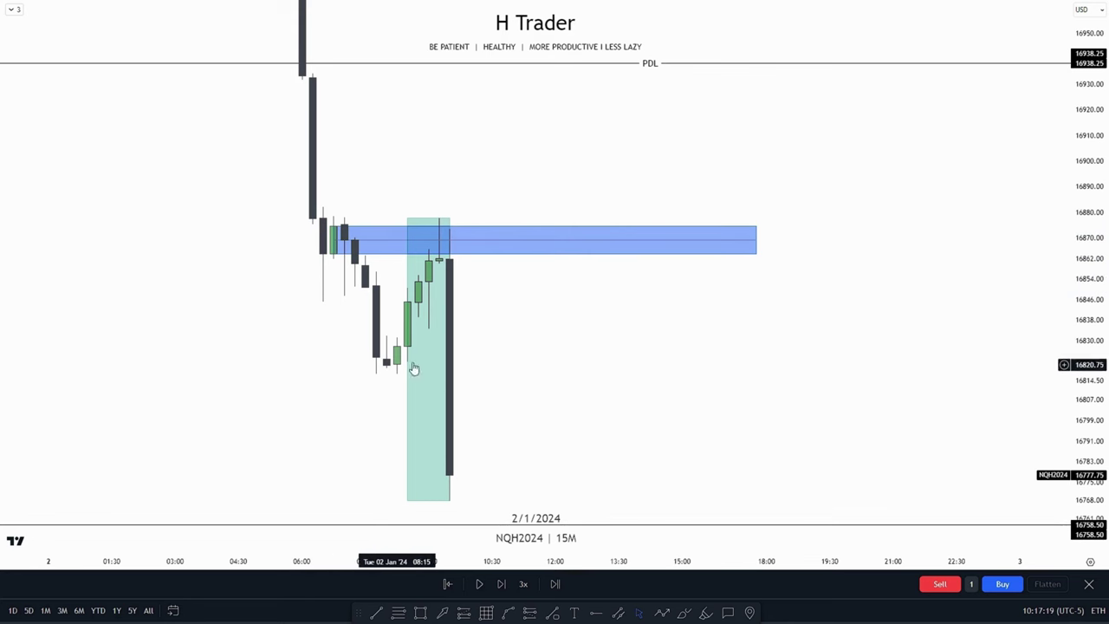
Replay the 15-minute candles until price trades below the DOL line, after checking where that line originates.
drag(475, 309, 476, 304)
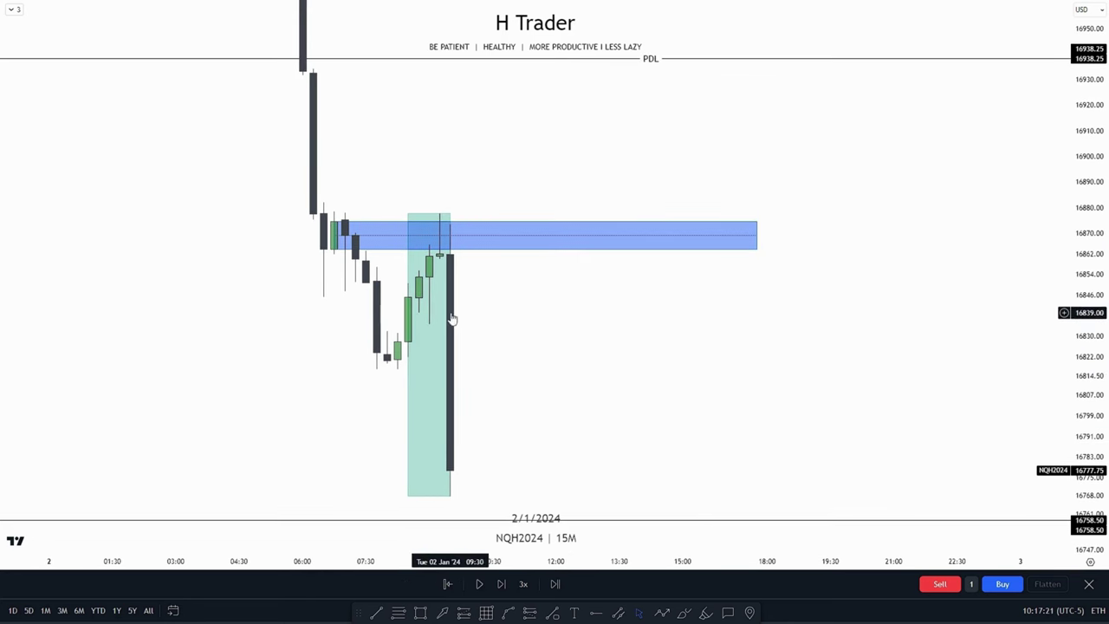
scroll(555, 347, down, 3)
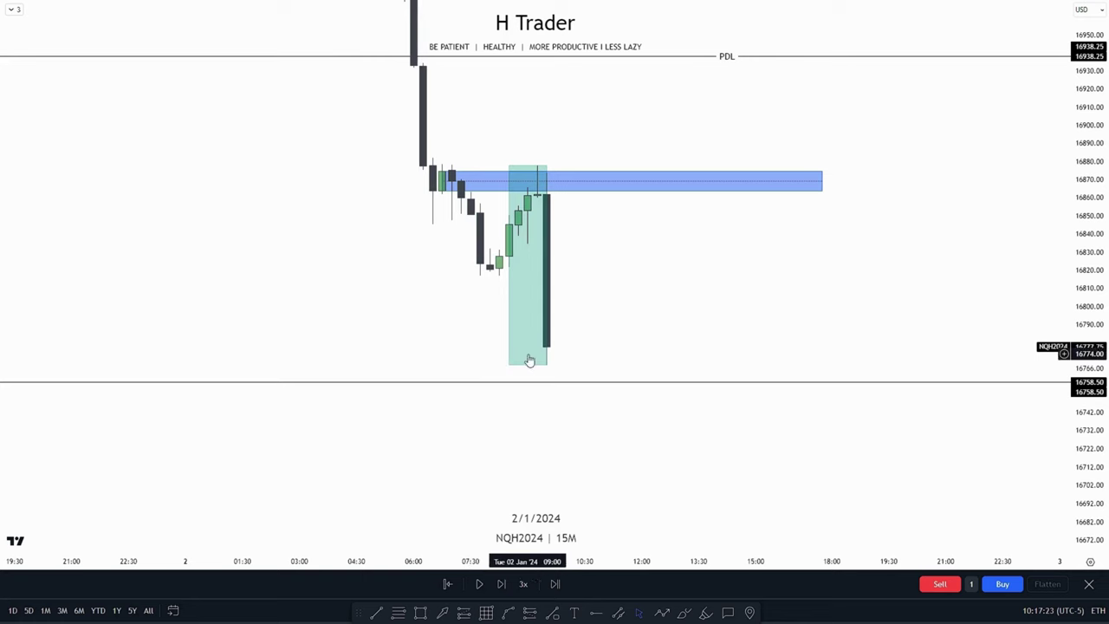
scroll(607, 314, down, 6)
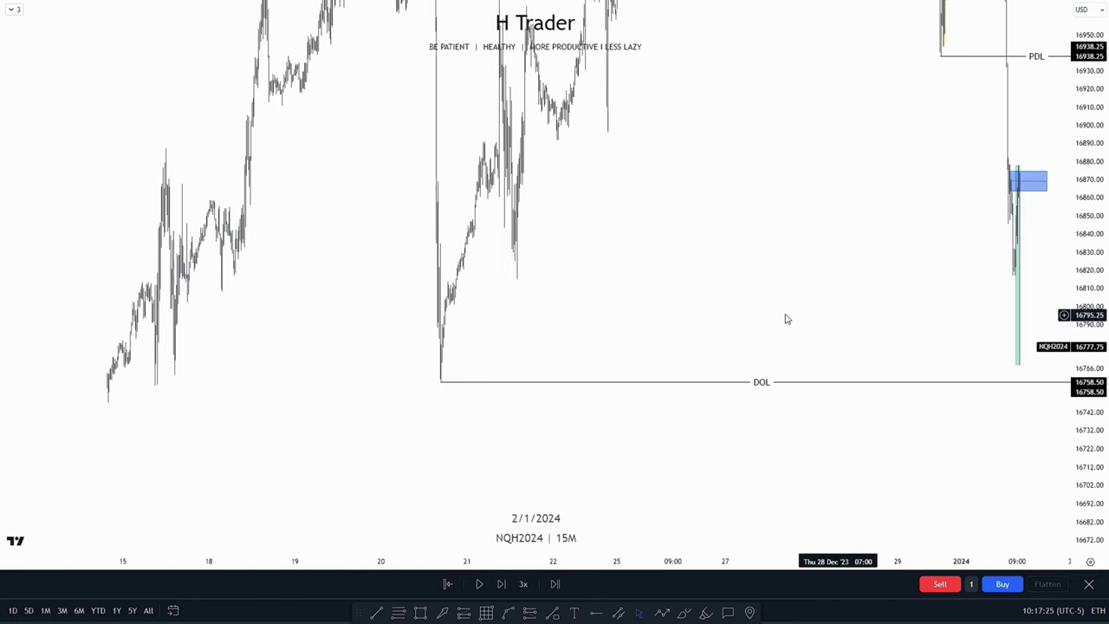
scroll(707, 367, up, 8)
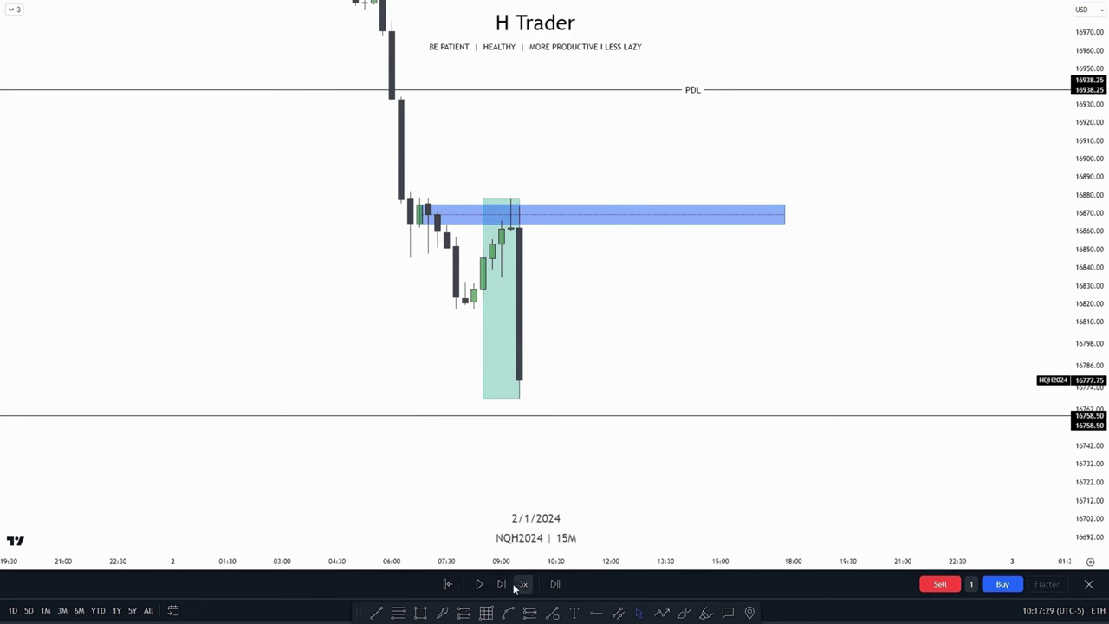
click(479, 585)
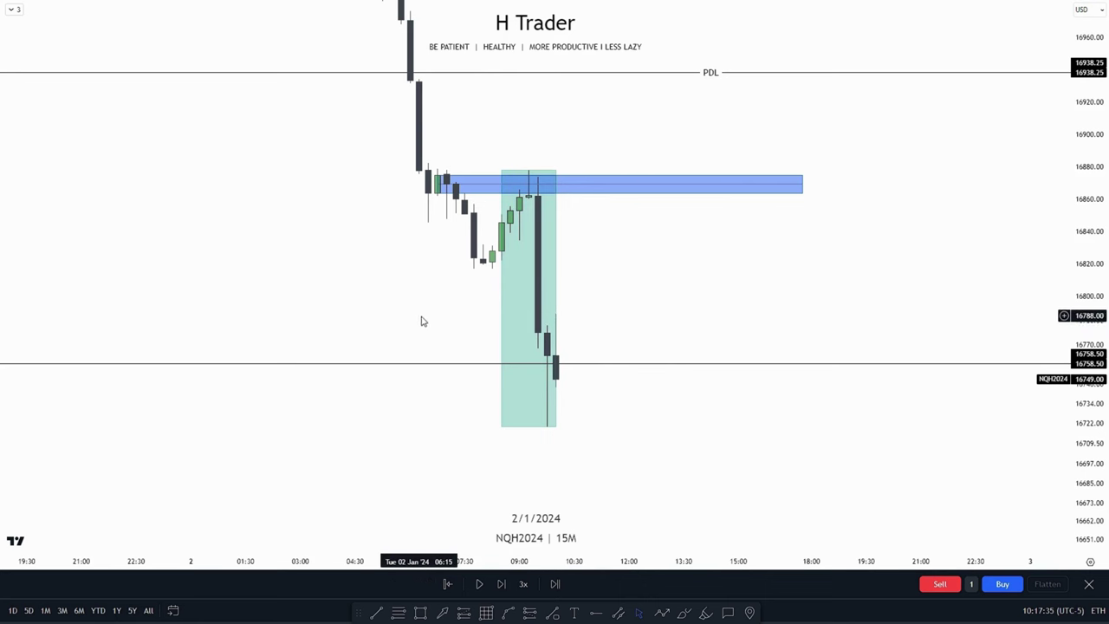
drag(549, 263, 512, 291)
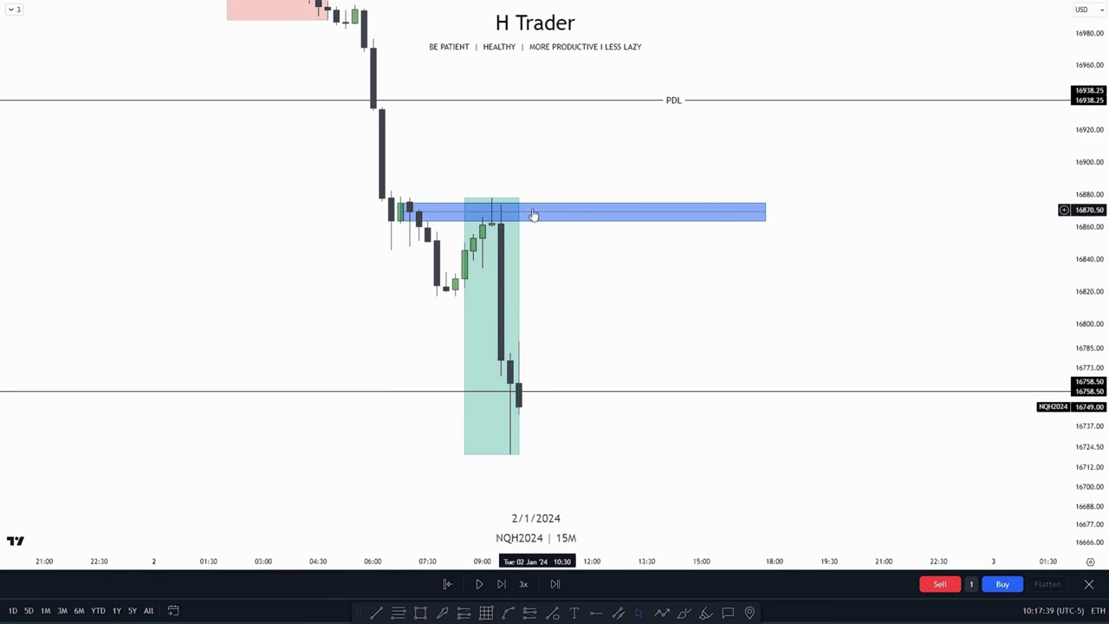
Examine the 15-minute drop from the blue rectangle through the DOL line and the December low where that line starts.
scroll(547, 349, down, 10)
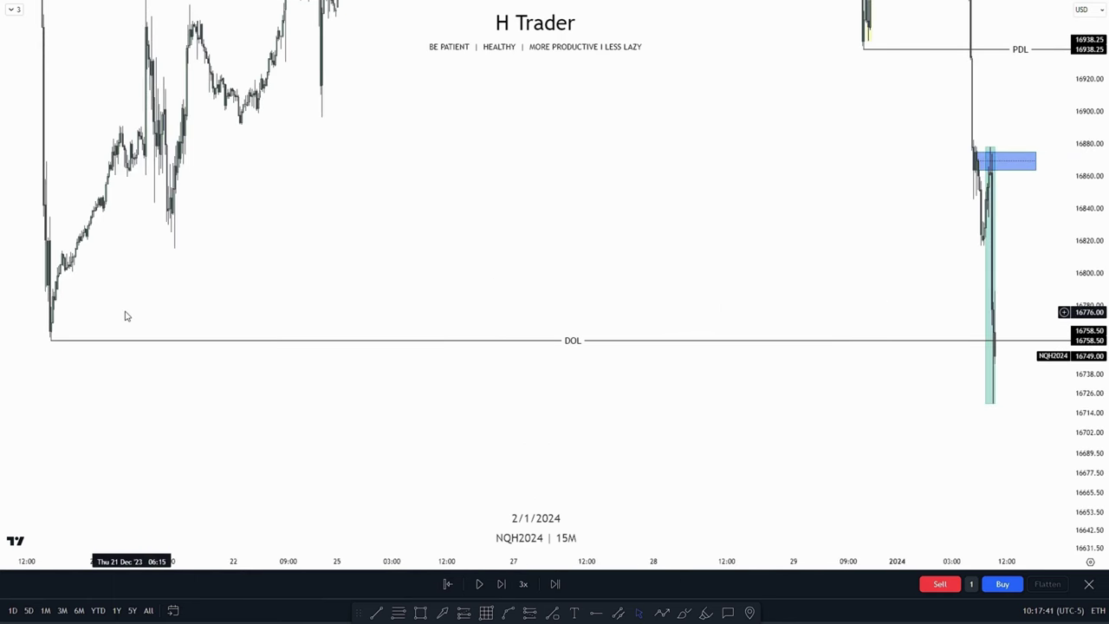
scroll(786, 303, up, 10)
drag(755, 295, 733, 336)
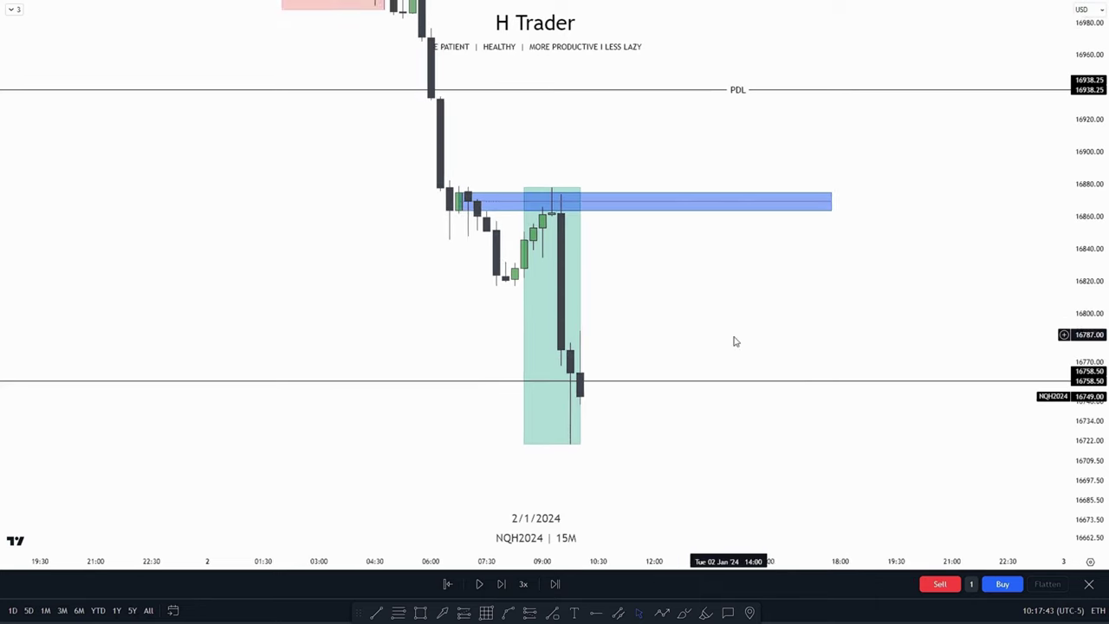
drag(1088, 348, 1087, 266)
scroll(720, 304, up, 2)
drag(719, 304, 763, 361)
drag(1074, 359, 1072, 294)
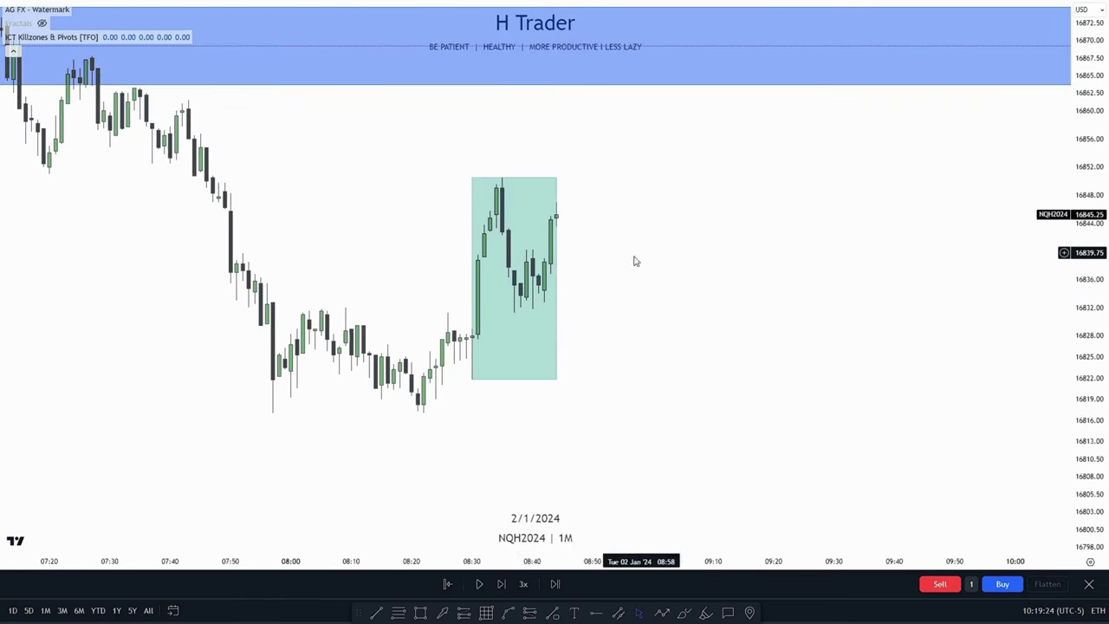
Examine the 1-minute chart of 2 January from the blue rectangle down to the DOL line at 16758.50.
drag(785, 313, 789, 338)
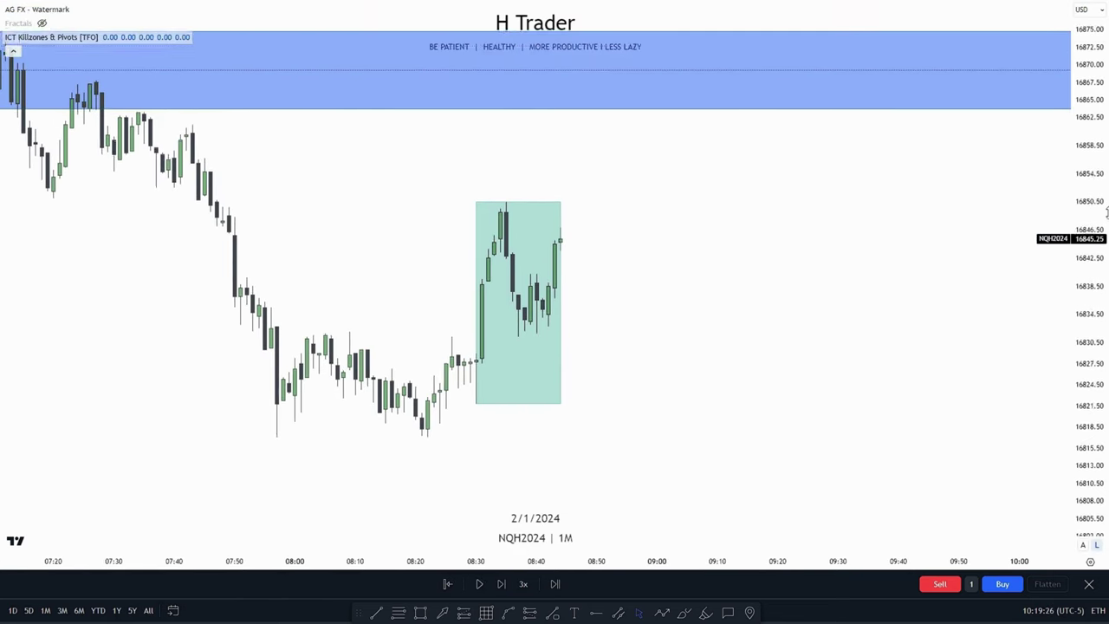
drag(1086, 351, 1086, 392)
drag(685, 376, 785, 274)
drag(1086, 277, 1087, 372)
scroll(944, 347, down, 10)
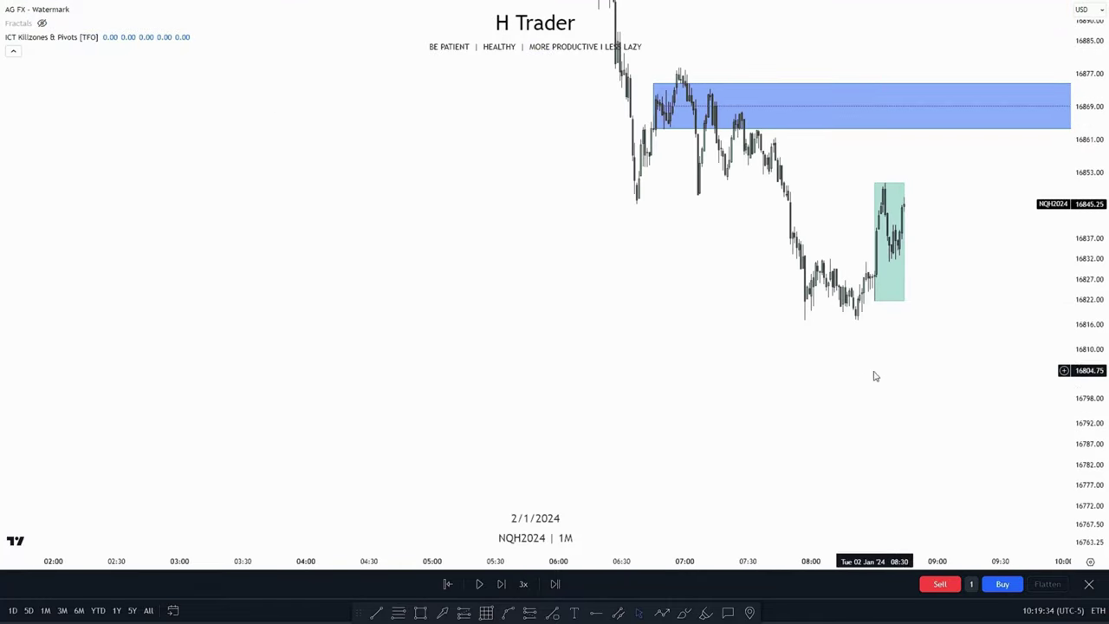
scroll(411, 310, down, 5)
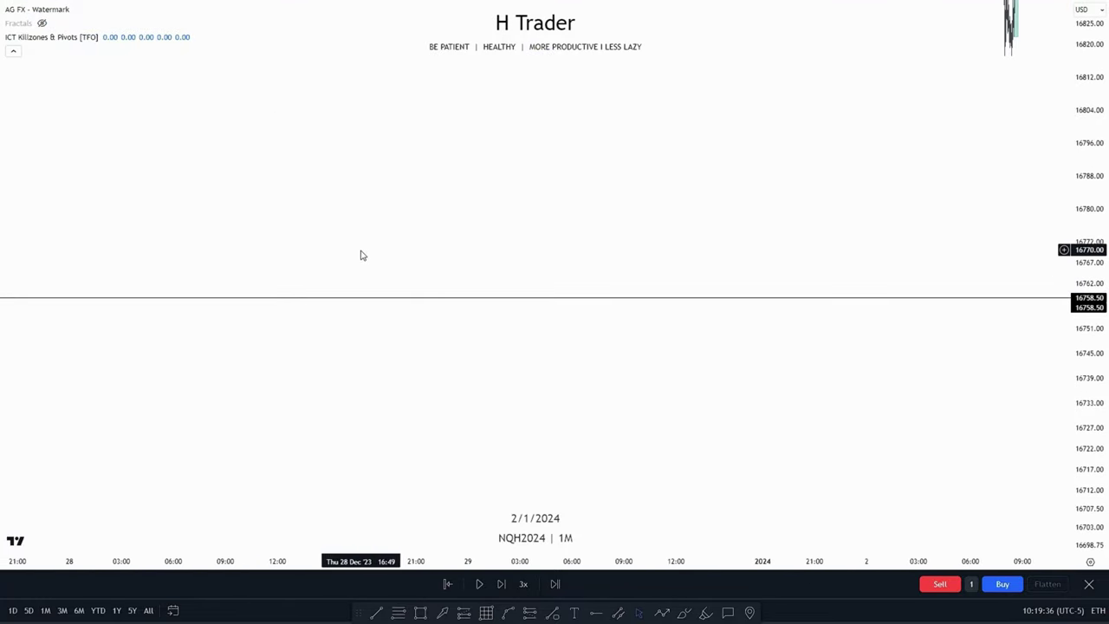
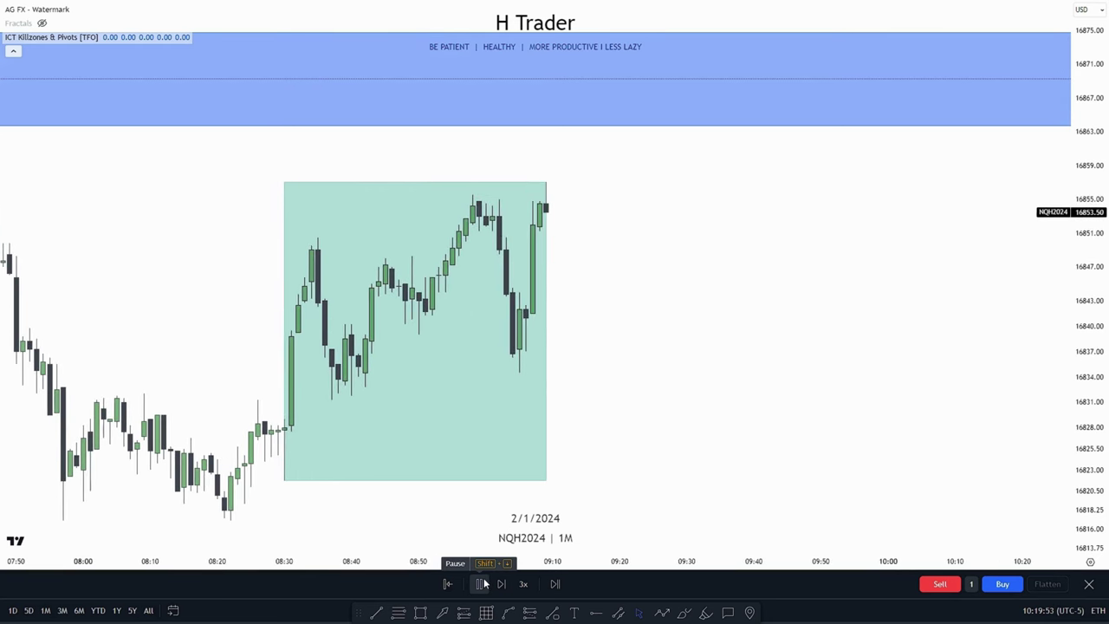
Replay the 1-minute candles through the teal killzone until price reaches the blue rectangle.
click(483, 584)
drag(652, 374, 563, 477)
click(480, 584)
Try a rectangle from the 09:02 candle between 16848.50 and 16844.50, reaching to 09:59, and remove it.
click(422, 612)
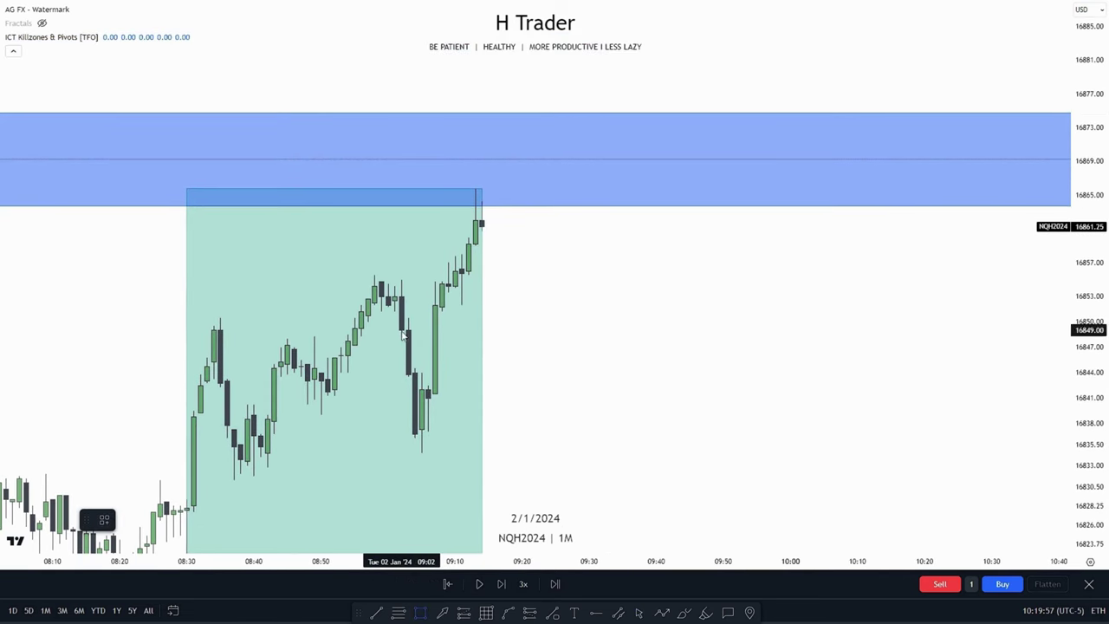
click(401, 334)
click(784, 371)
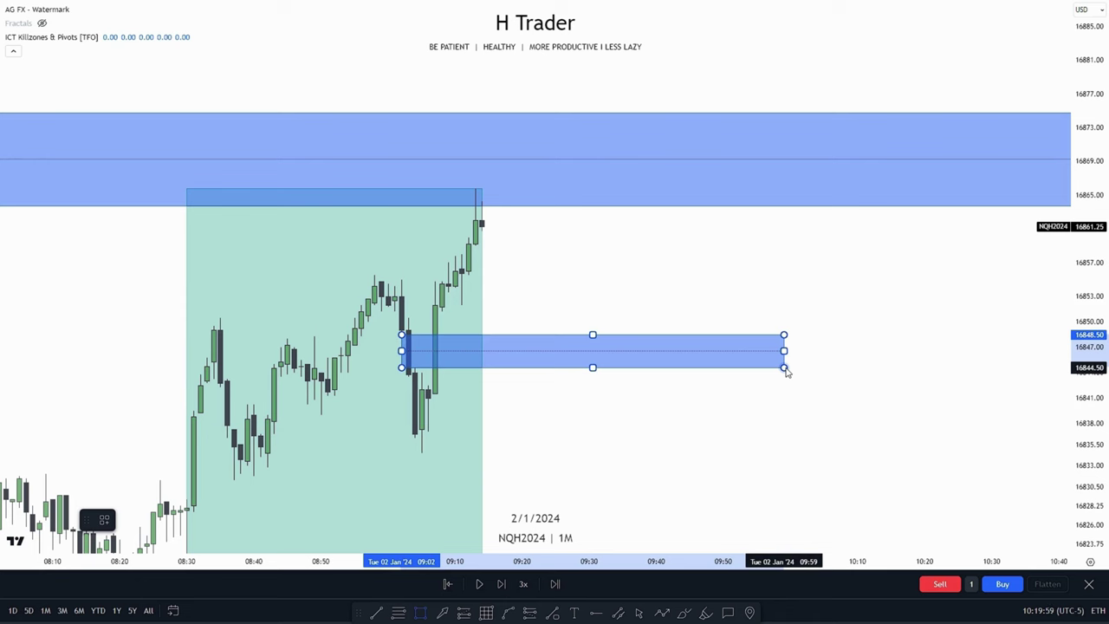
key(Delete)
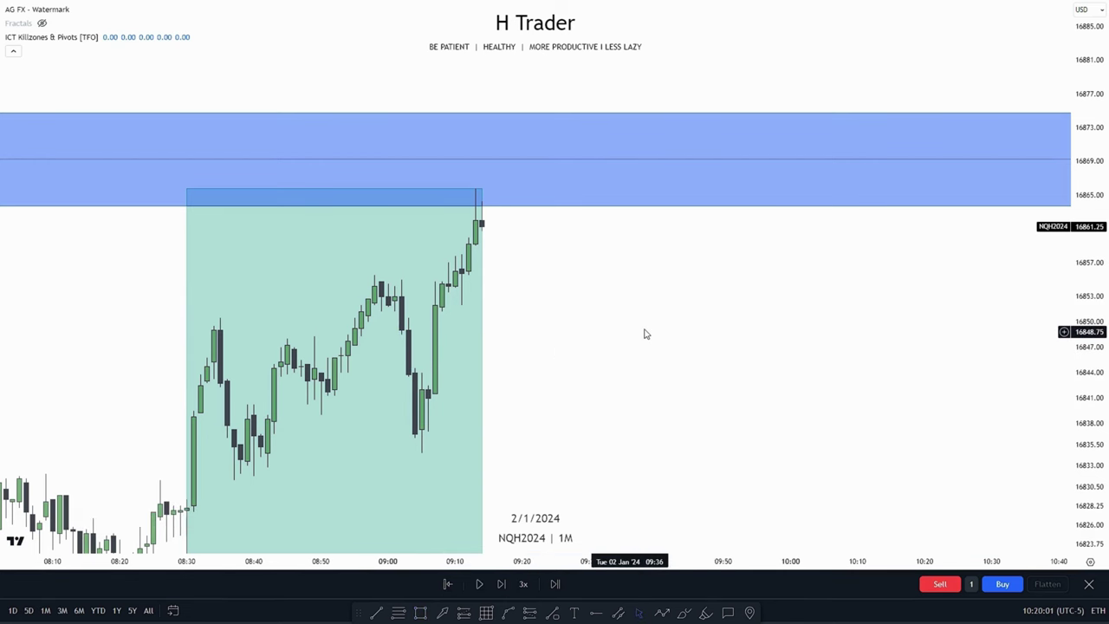
Draw a horizontal trend line at 16817.00 from the 07:57 low to about 08:54 on the 1-minute chart.
drag(642, 417, 637, 239)
drag(317, 435, 433, 395)
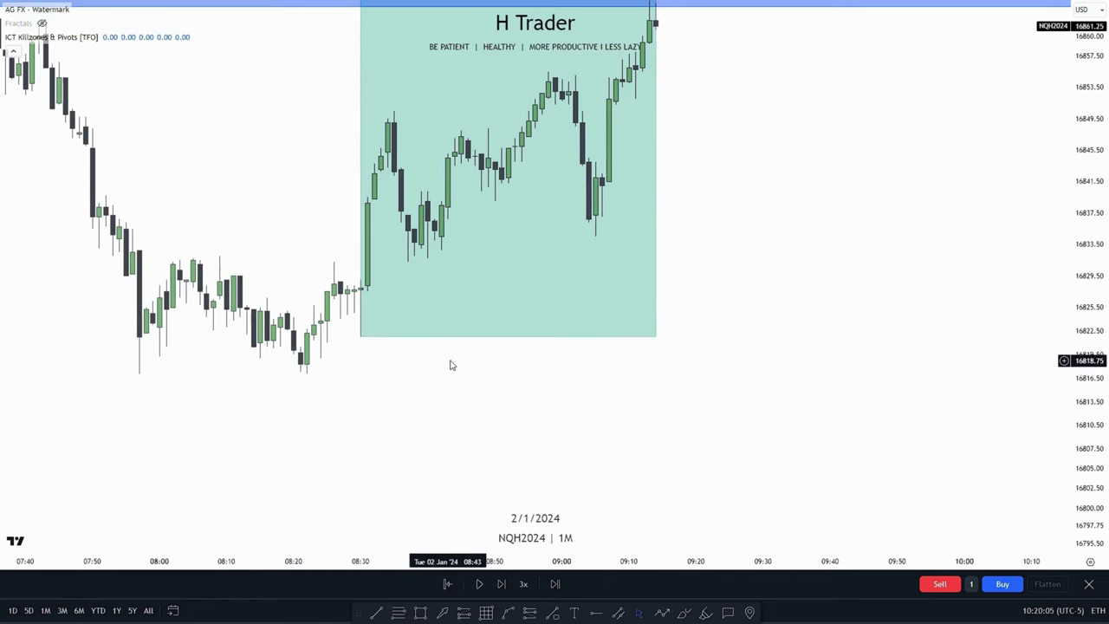
drag(391, 458, 355, 480)
click(373, 613)
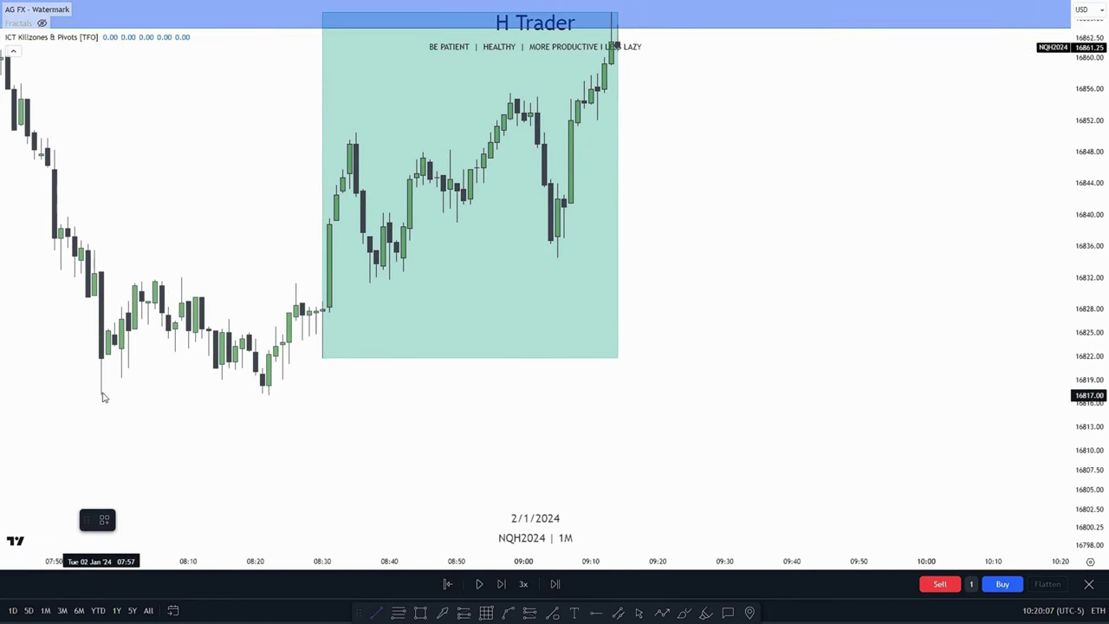
drag(101, 396, 484, 395)
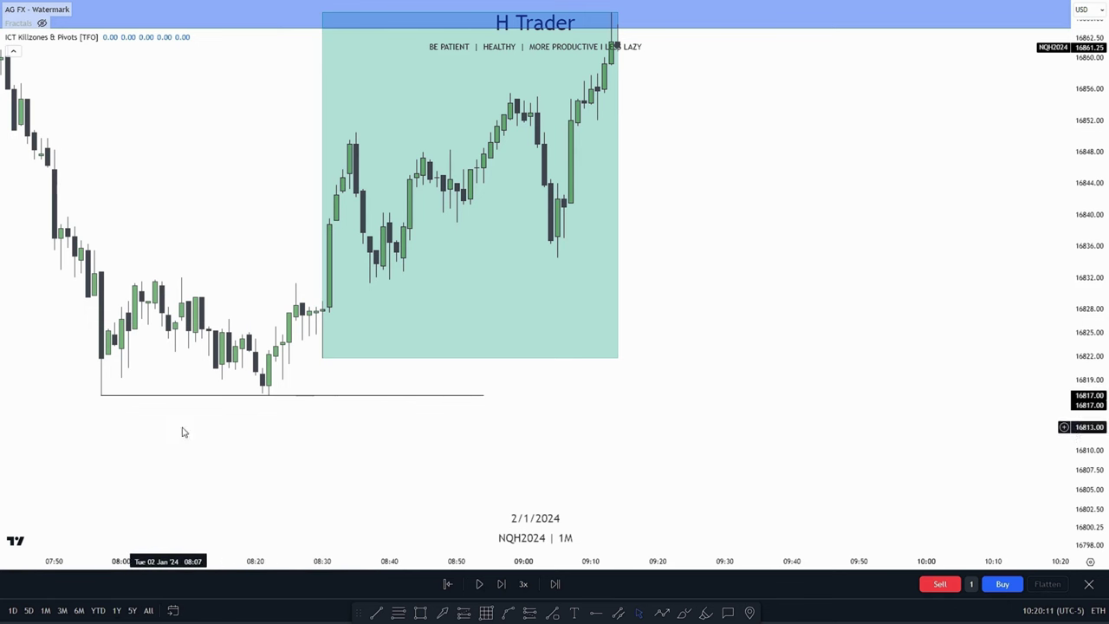
Label the trend line at the 07:57 low with the text DOL.
click(310, 396)
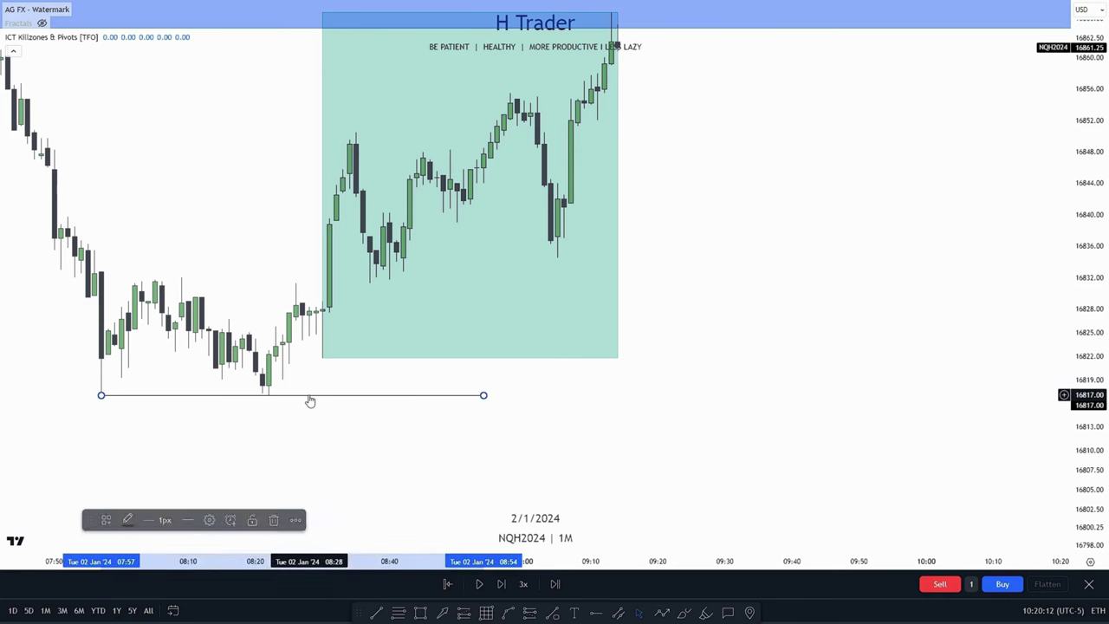
click(209, 519)
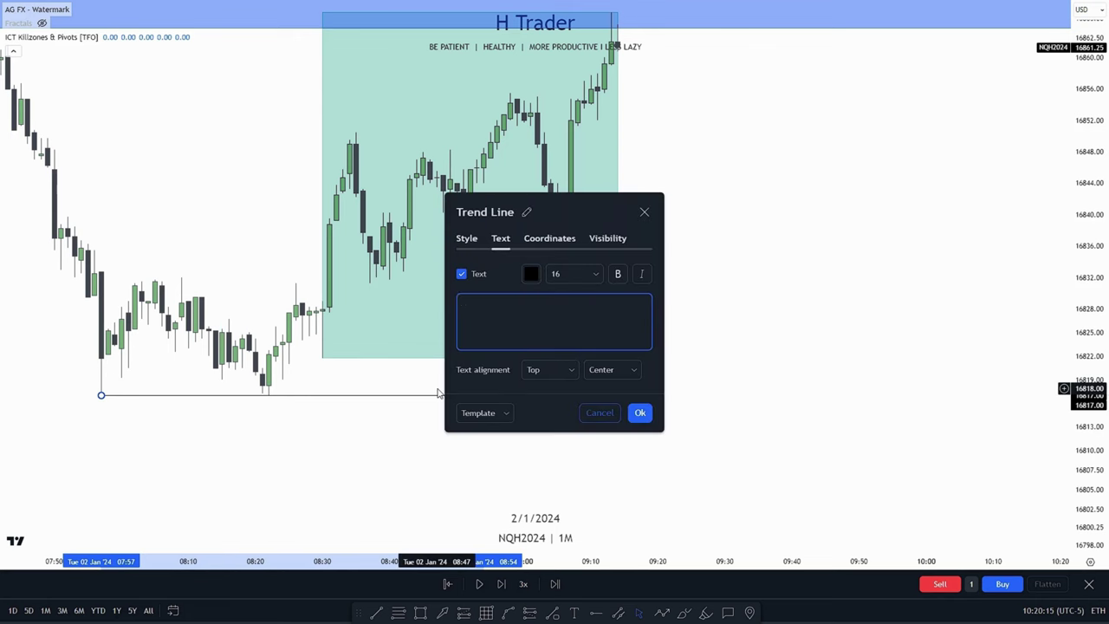
text(DOL)
click(640, 412)
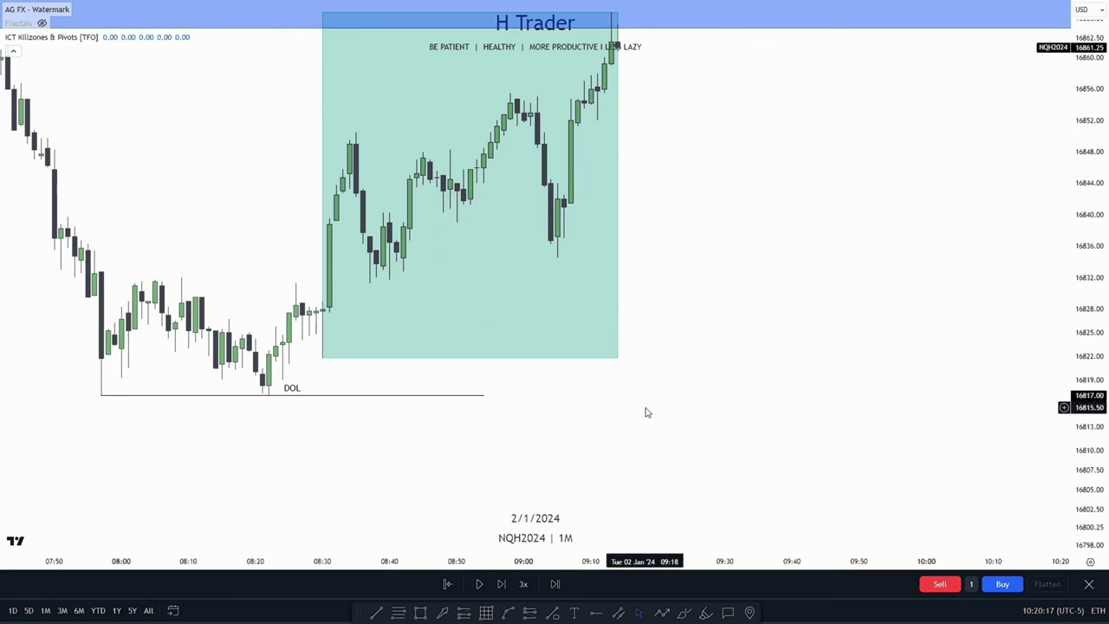
Examine the 1-minute price action in the teal killzone where it meets the blue rectangle.
drag(380, 454, 690, 493)
drag(698, 197, 624, 524)
drag(1090, 351, 1089, 306)
drag(774, 240, 767, 344)
drag(1106, 371, 1098, 330)
scroll(769, 329, up, 1)
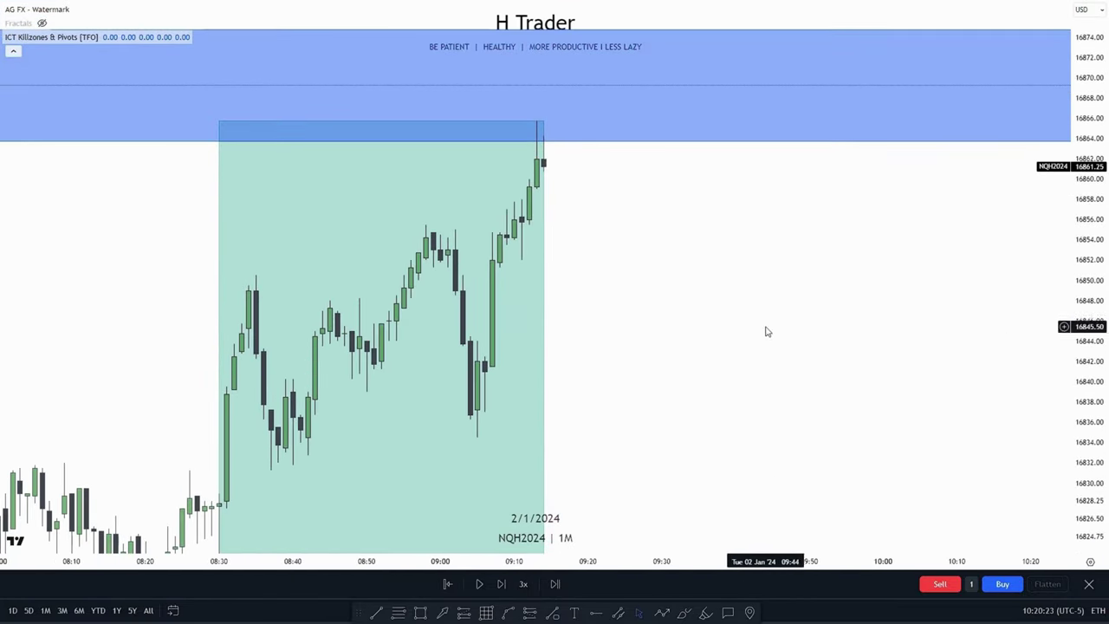
Play the 1-minute bar replay on to the 09:23 candle inside the blue zone and pause it.
drag(592, 345, 589, 368)
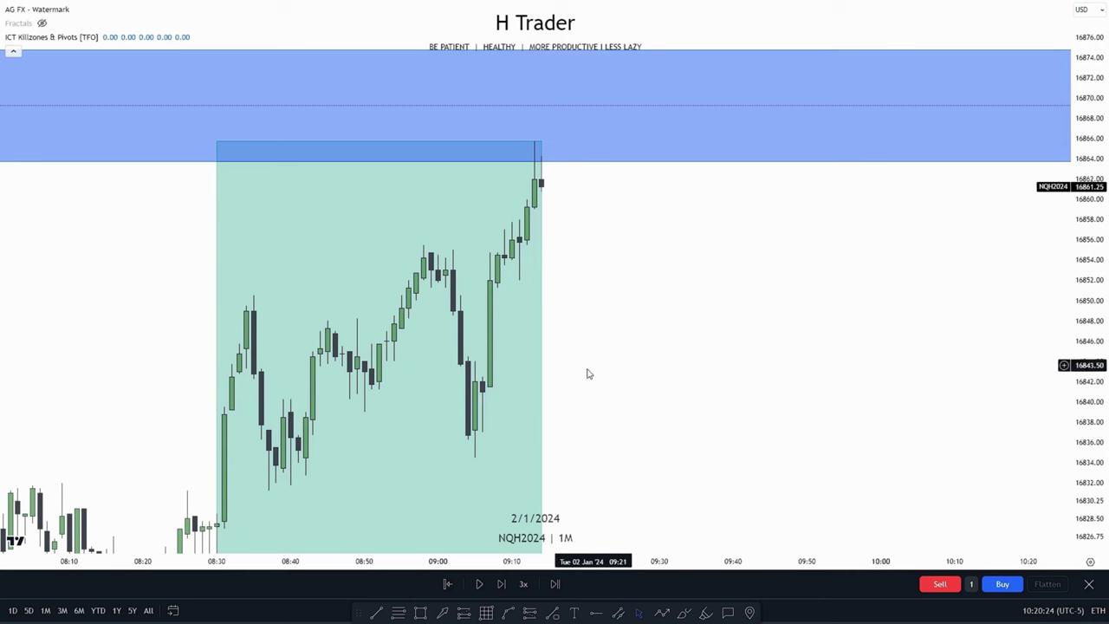
click(481, 583)
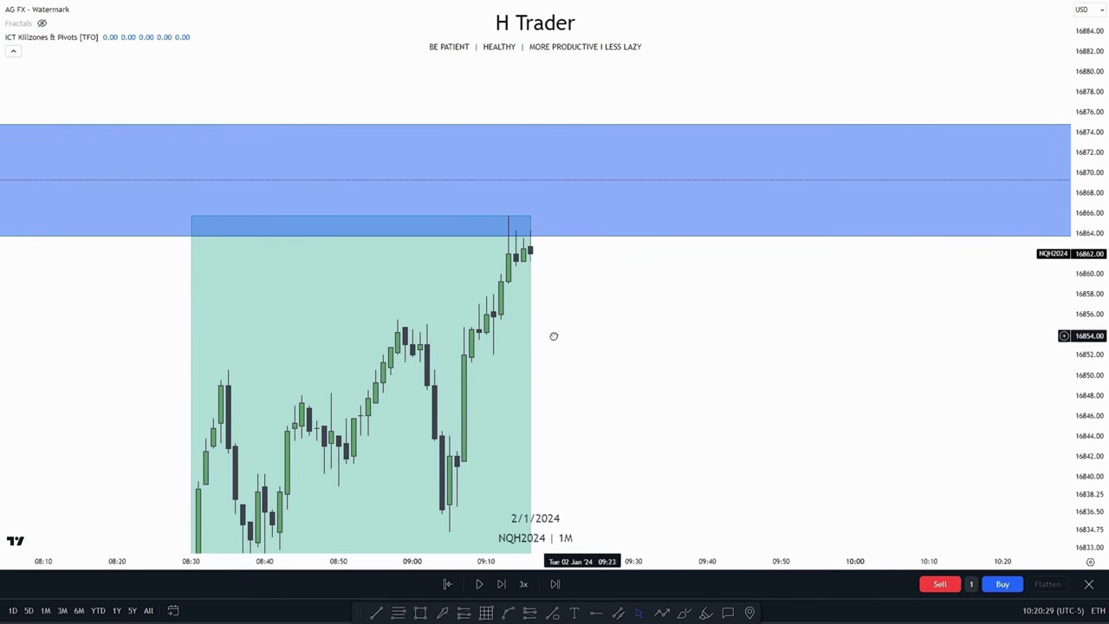
drag(554, 336, 521, 348)
drag(1098, 349, 1097, 231)
scroll(624, 373, up, 2)
drag(634, 355, 691, 351)
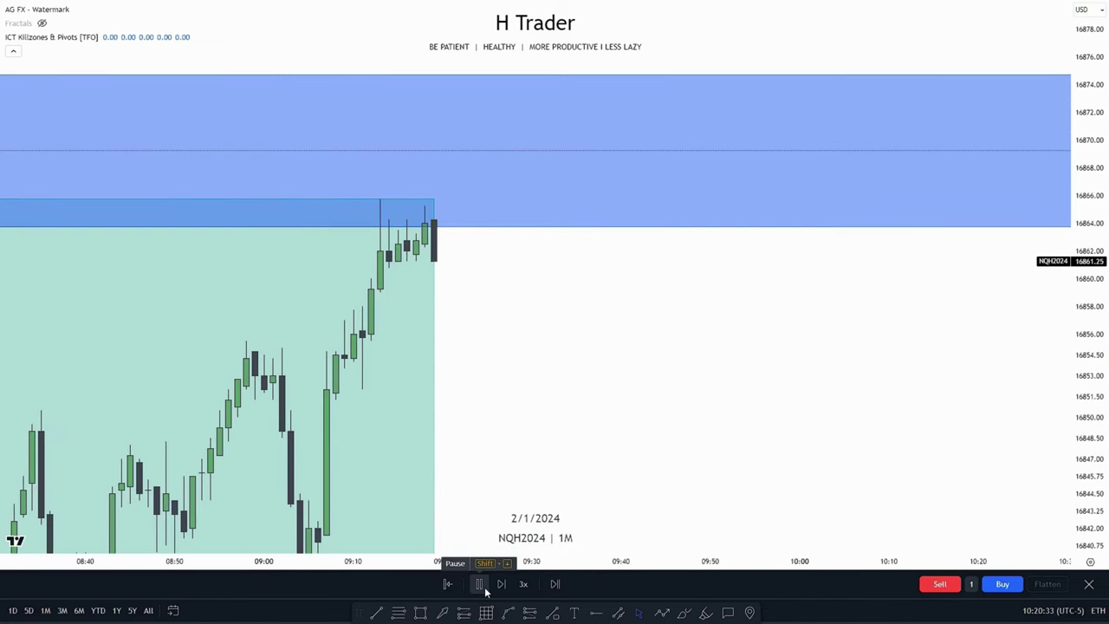
click(478, 585)
drag(522, 290, 554, 397)
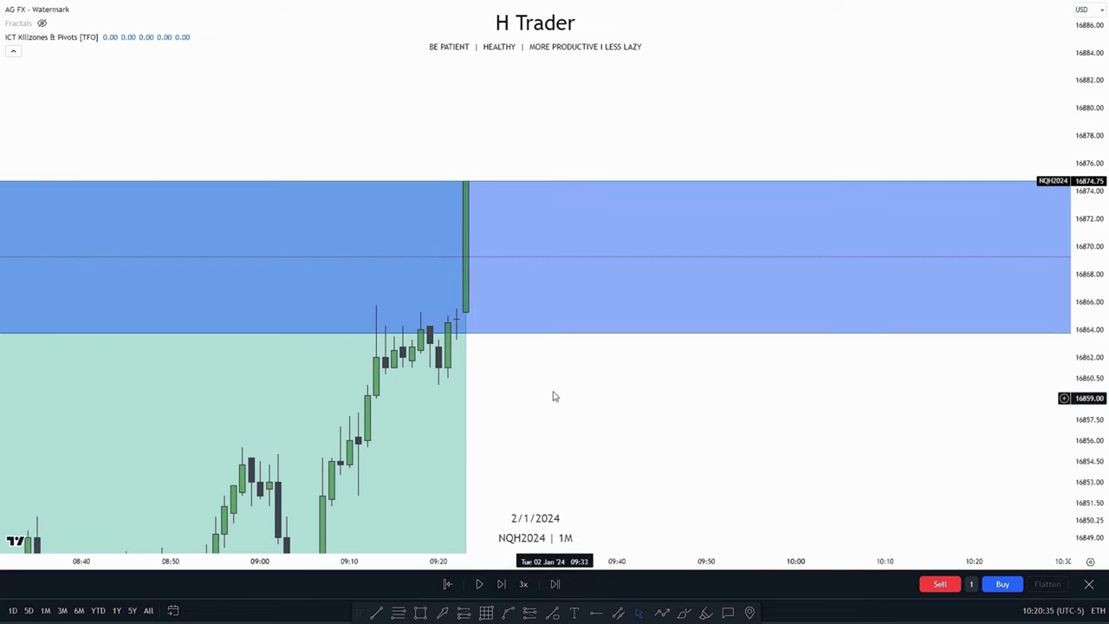
drag(588, 441, 576, 356)
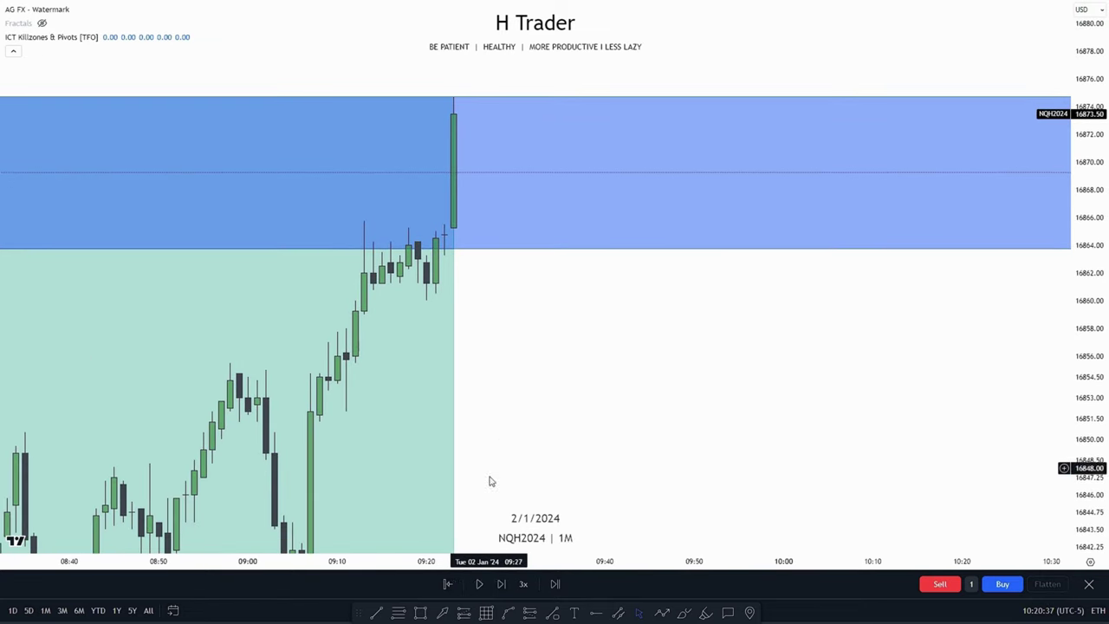
Advance the replay to the 09:29 candle just below the blue zone and pause it.
click(478, 585)
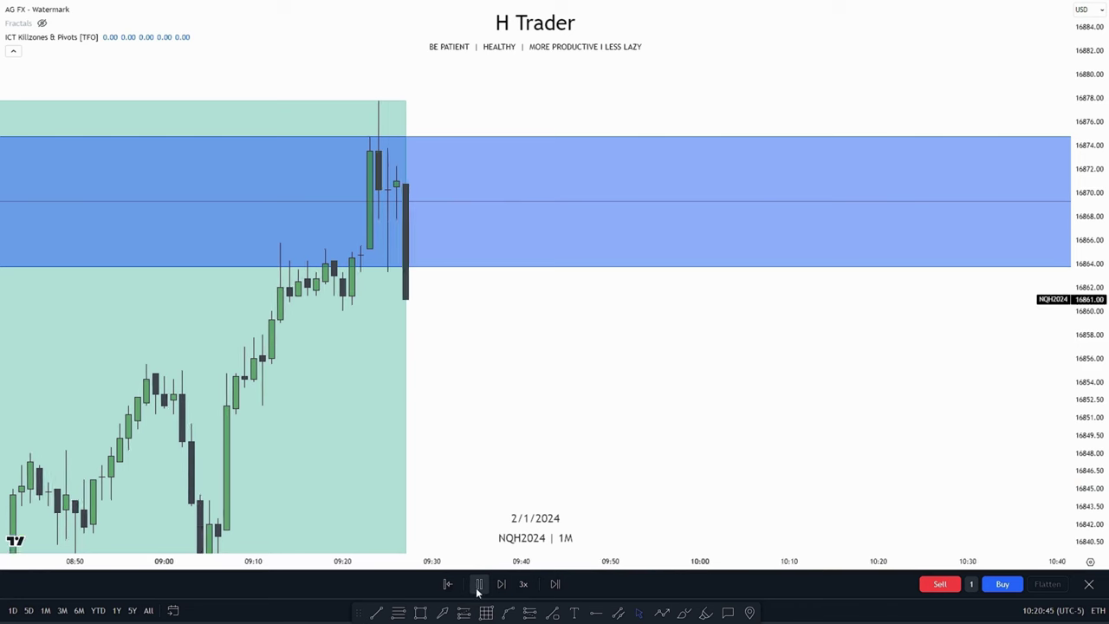
click(478, 584)
drag(806, 401, 921, 416)
drag(1088, 420, 1089, 367)
scroll(663, 372, up, 1)
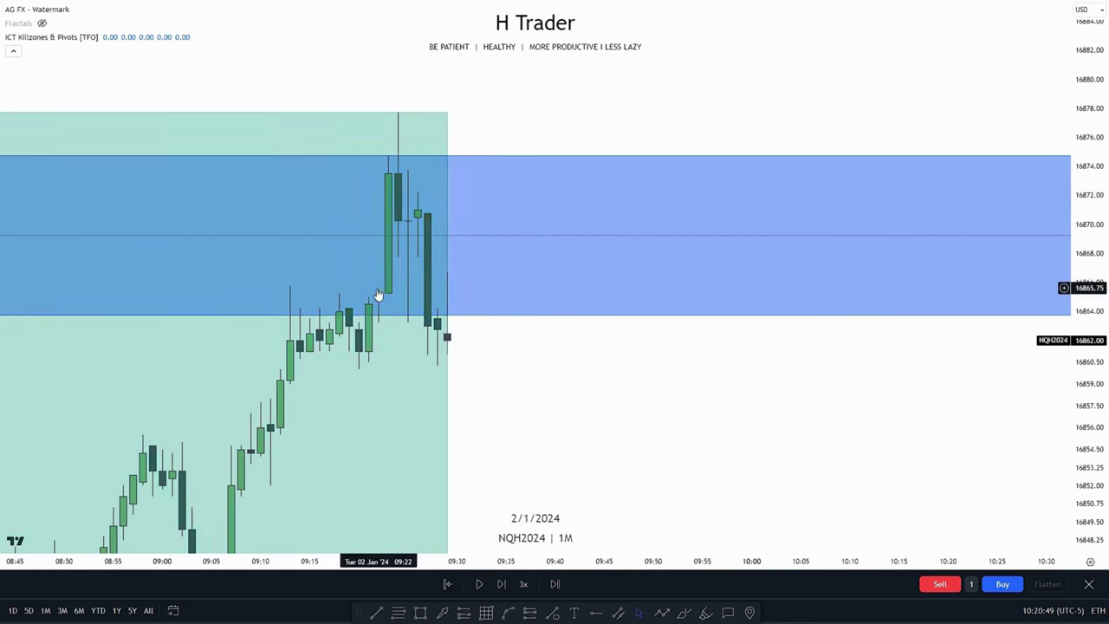
Draw a rectangle from 09:22 to 09:49 between 16867.75 and 16864.75 and recolour its fill yellow.
click(420, 613)
drag(389, 269, 644, 278)
click(149, 520)
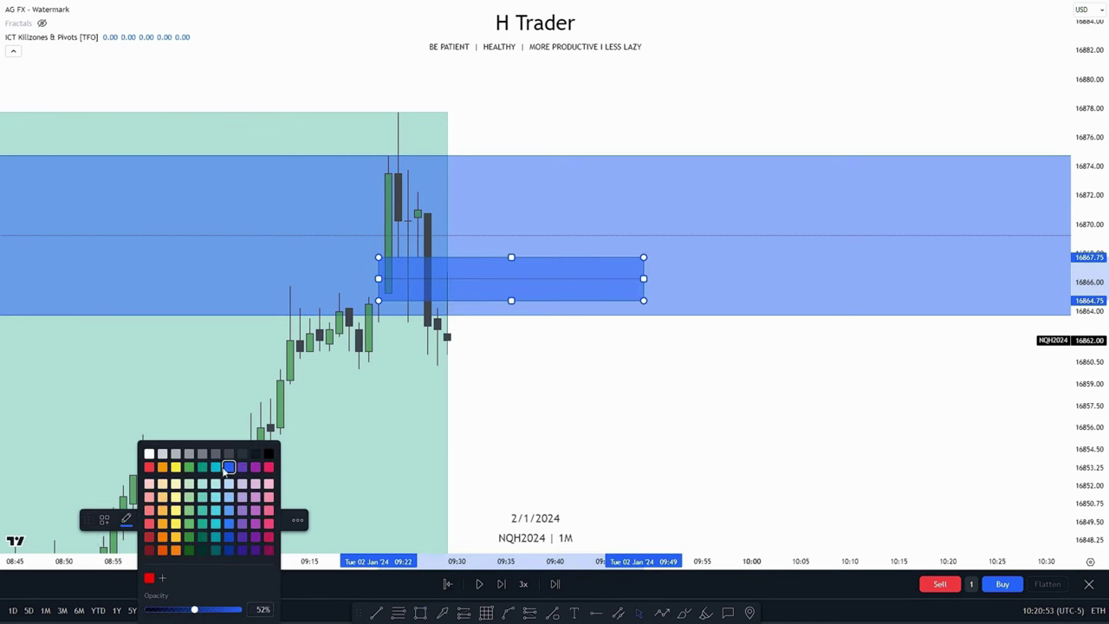
click(176, 468)
click(522, 421)
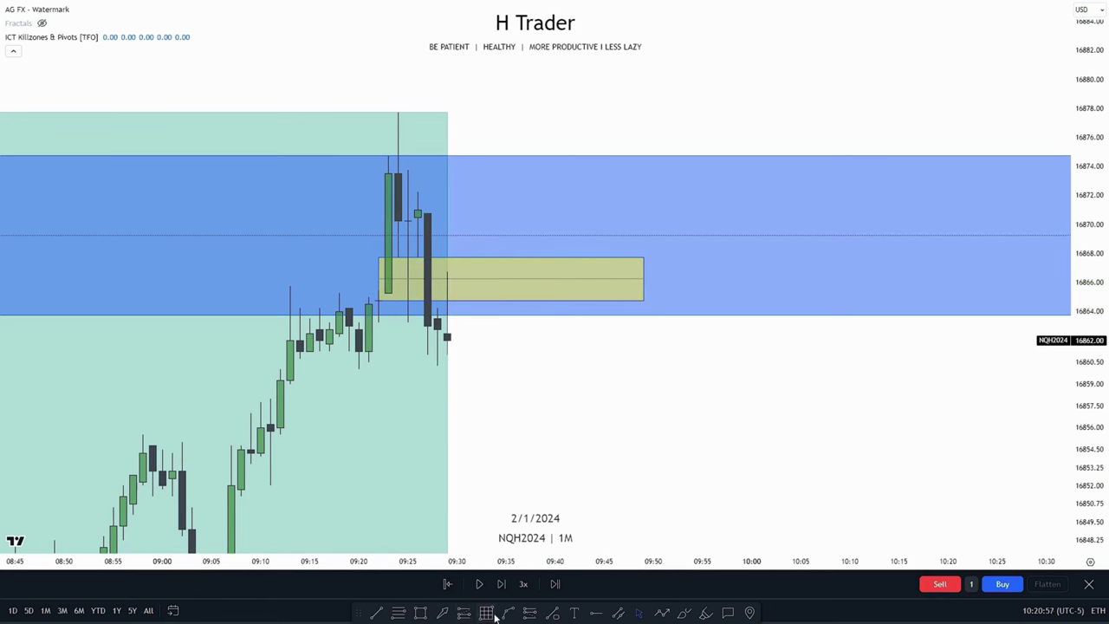
Place a short position starting at 09:26 with its entry at 16864.75 and its stop at 16877.75.
click(378, 300)
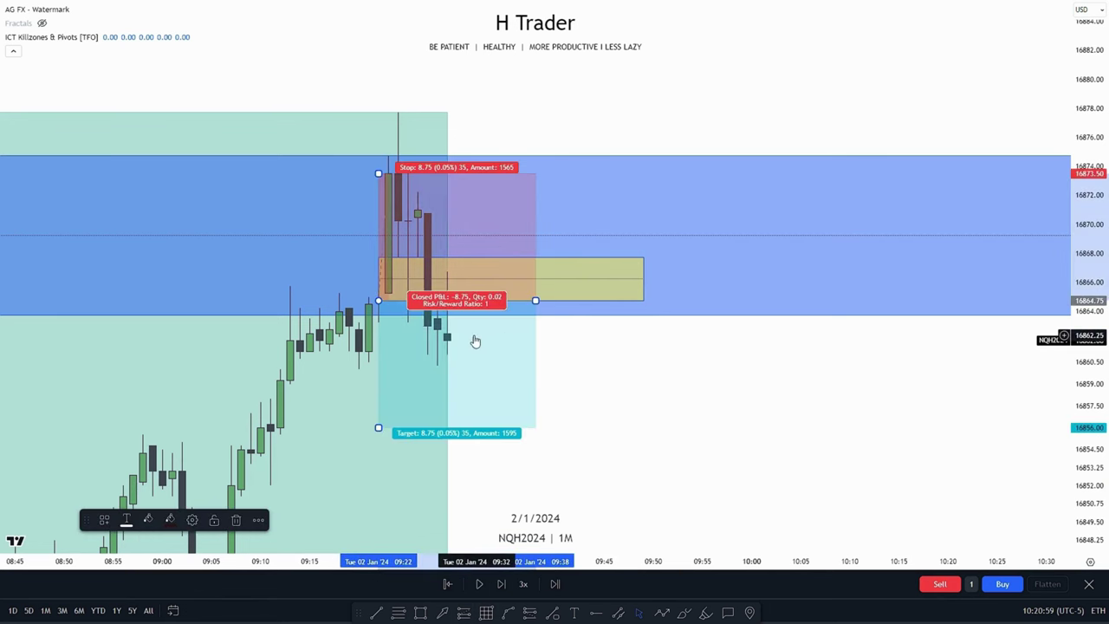
drag(474, 341, 513, 336)
click(771, 342)
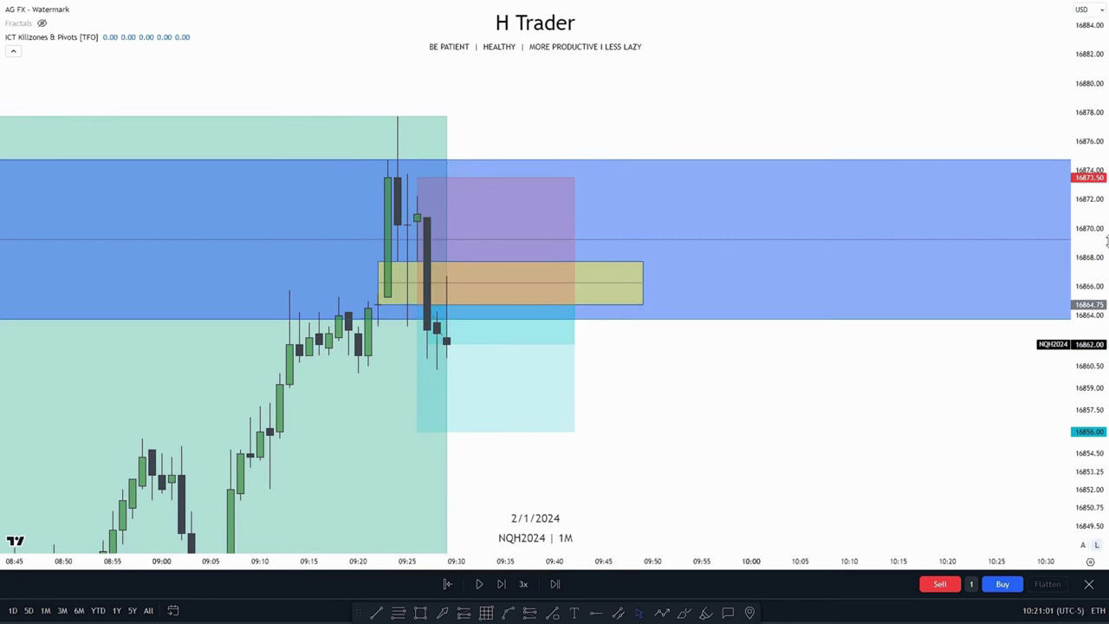
drag(1106, 242, 1106, 251)
click(496, 370)
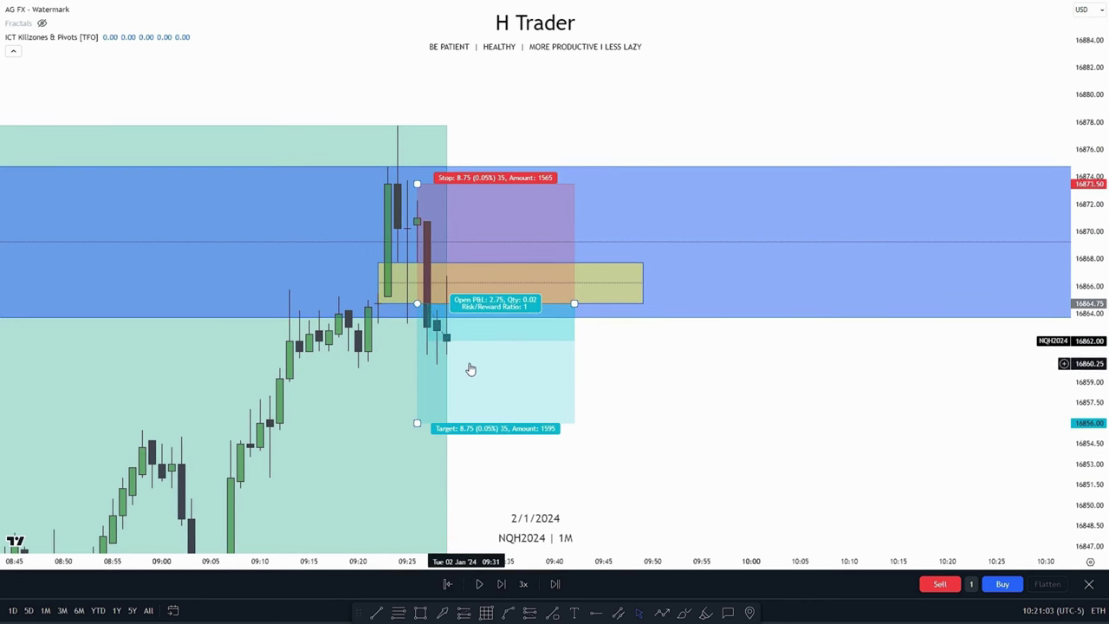
drag(597, 394, 576, 411)
drag(396, 200, 396, 142)
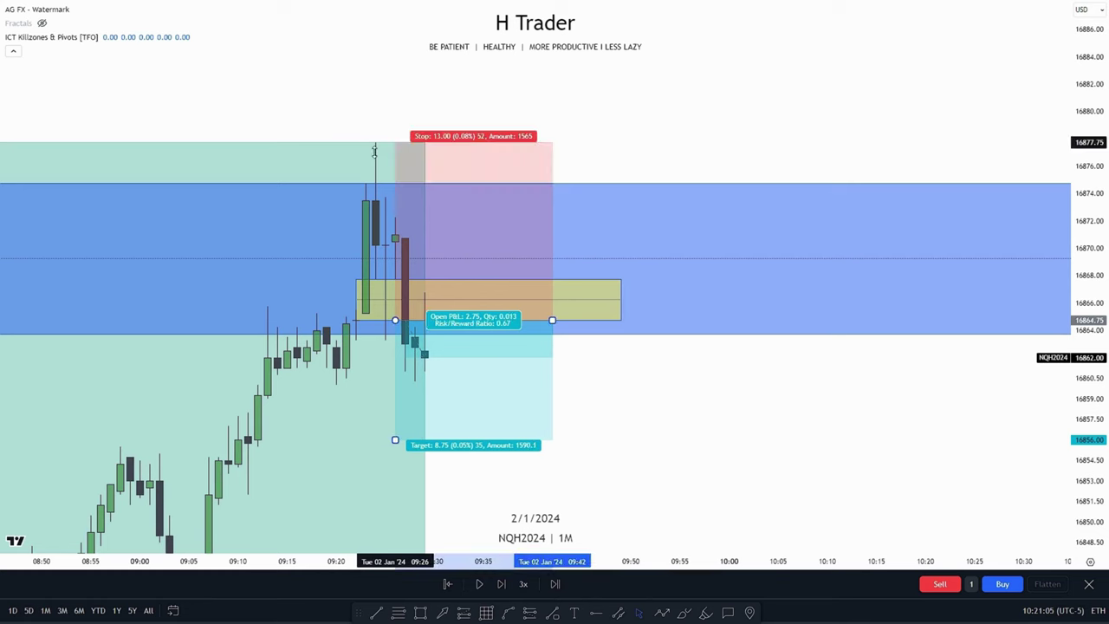
click(692, 477)
Try the short position's target at the DOL line at 16817.00.
scroll(965, 473, down, 5)
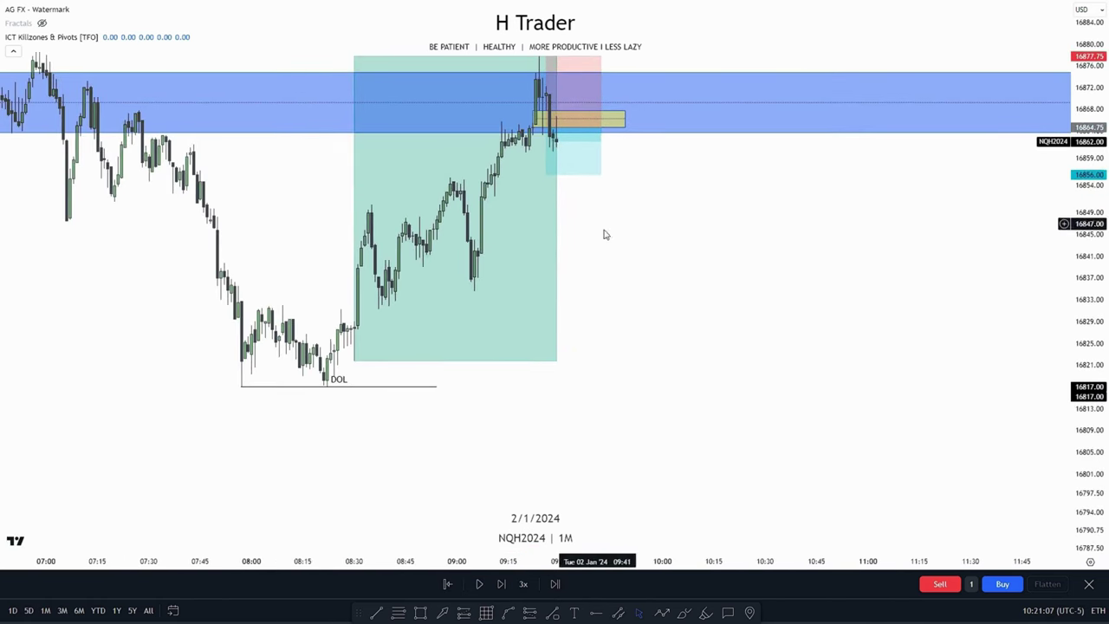
click(545, 188)
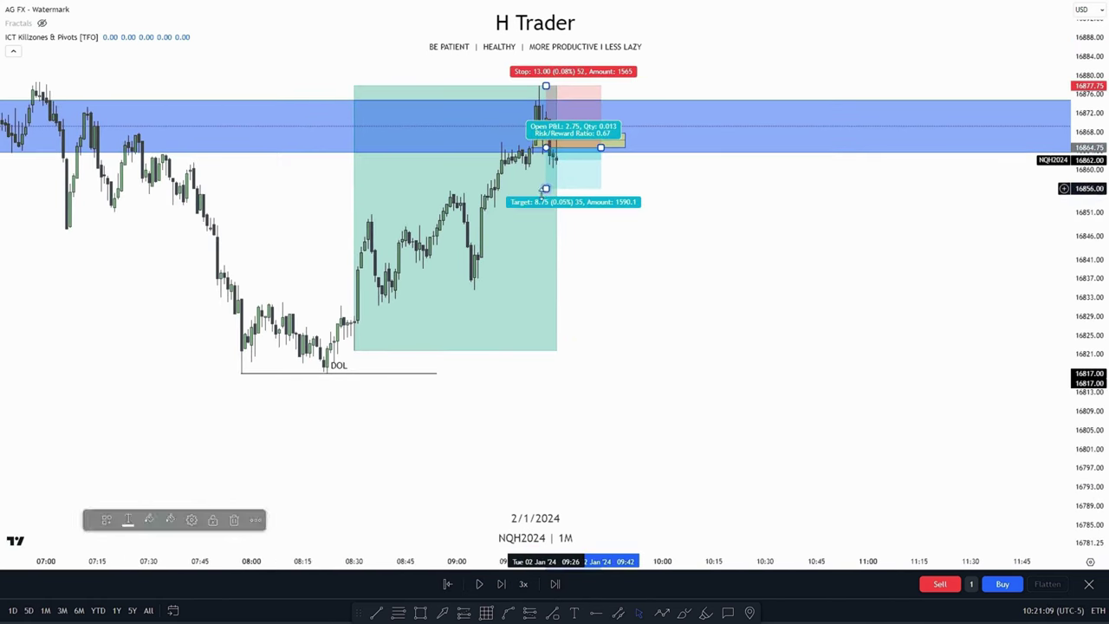
mouse_move(546, 189)
mouse_down()
mouse_move(232, 362)
mouse_move(240, 373)
mouse_up()
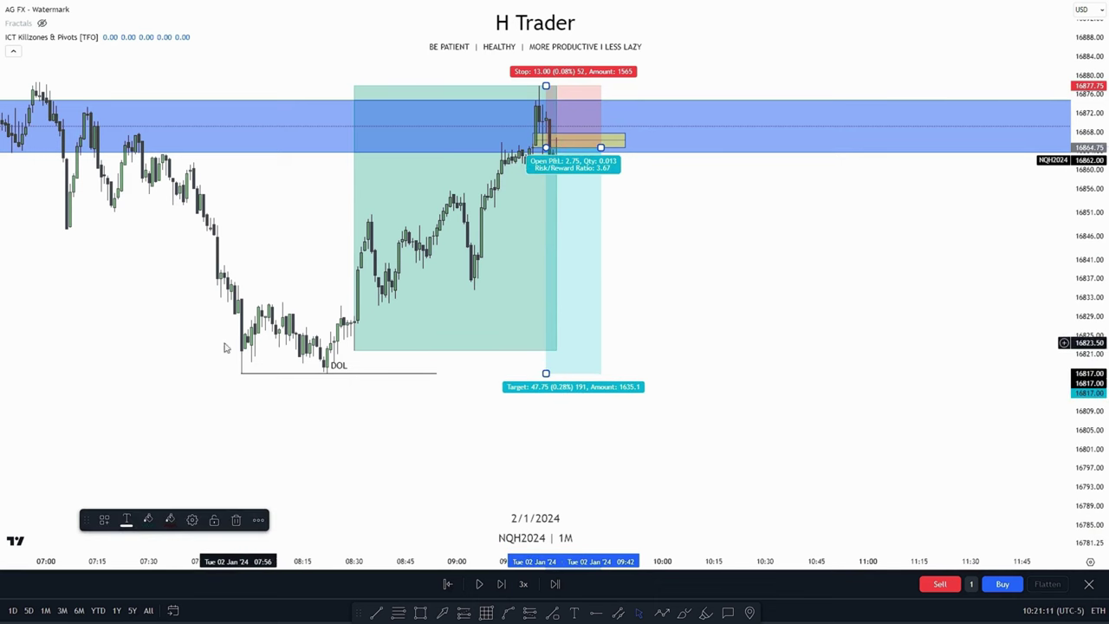
click(354, 404)
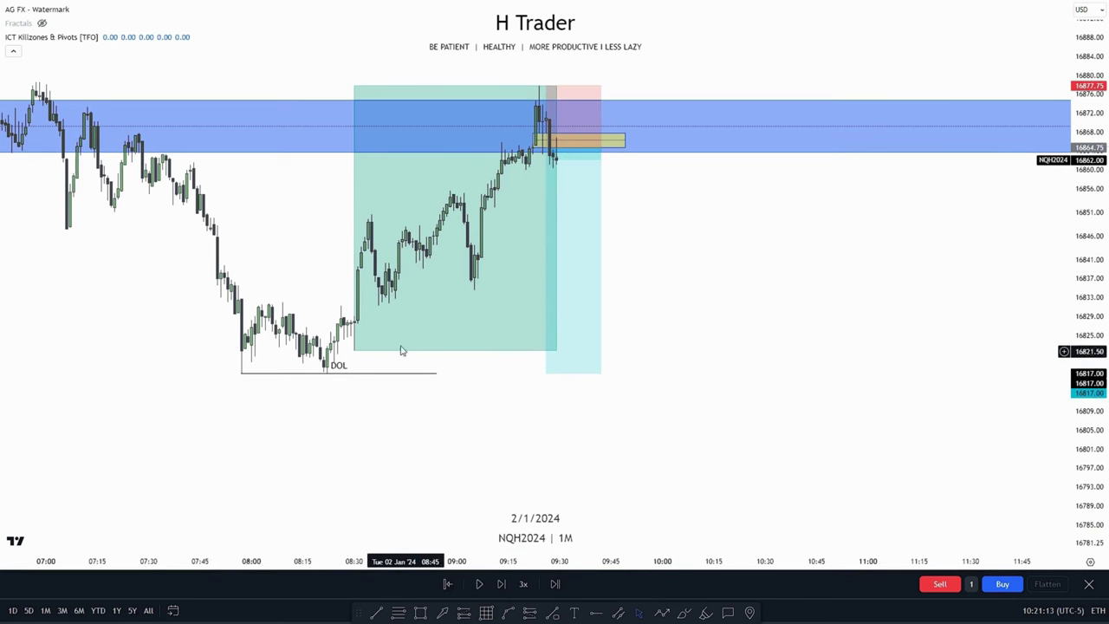
Set the short position's target to the lower horizontal line at 16758.50.
drag(789, 283, 750, 207)
drag(1089, 199, 1089, 397)
drag(807, 399, 685, 371)
scroll(602, 325, down, 1)
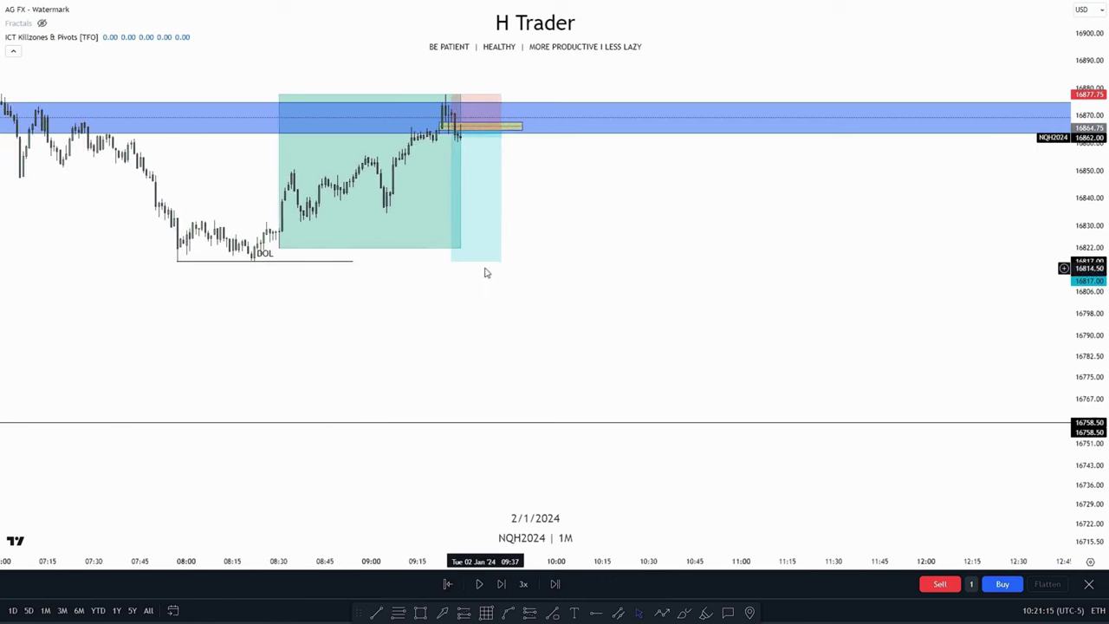
mouse_move(450, 260)
mouse_down()
mouse_move(448, 417)
mouse_move(438, 422)
mouse_up()
Examine the DOL line at 16817.00 and the short position's entry at the yellow rectangle.
drag(401, 329, 474, 398)
drag(1089, 403, 1089, 212)
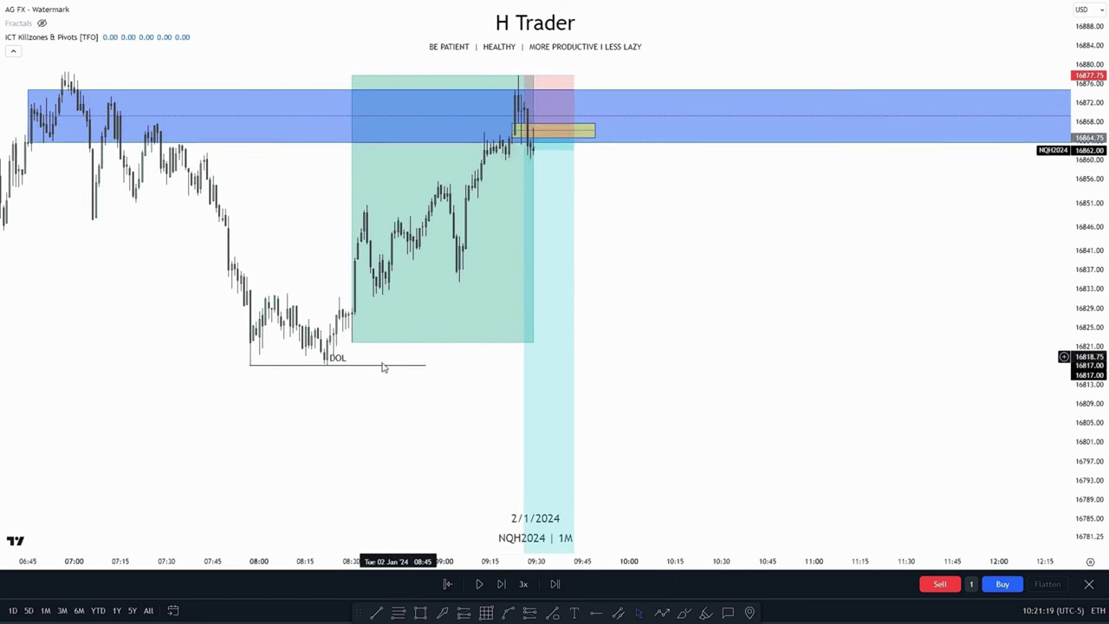
drag(418, 511, 489, 350)
drag(571, 346, 617, 482)
drag(1083, 410, 1035, 237)
drag(738, 170, 823, 392)
scroll(779, 393, up, 5)
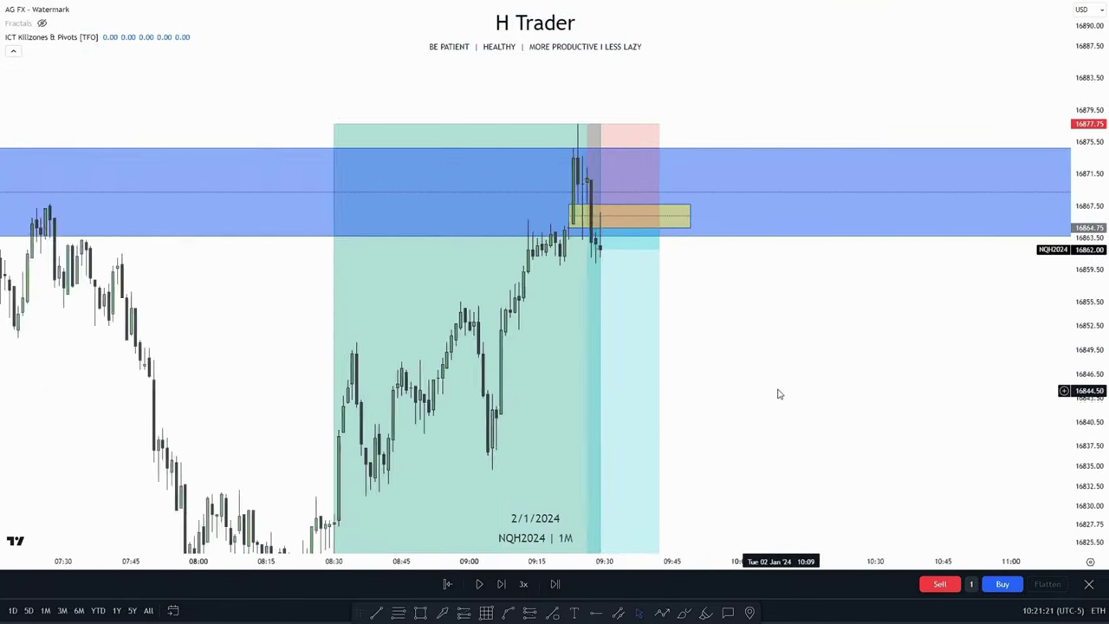
drag(1105, 462, 1096, 338)
drag(703, 356, 794, 378)
scroll(792, 379, up, 3)
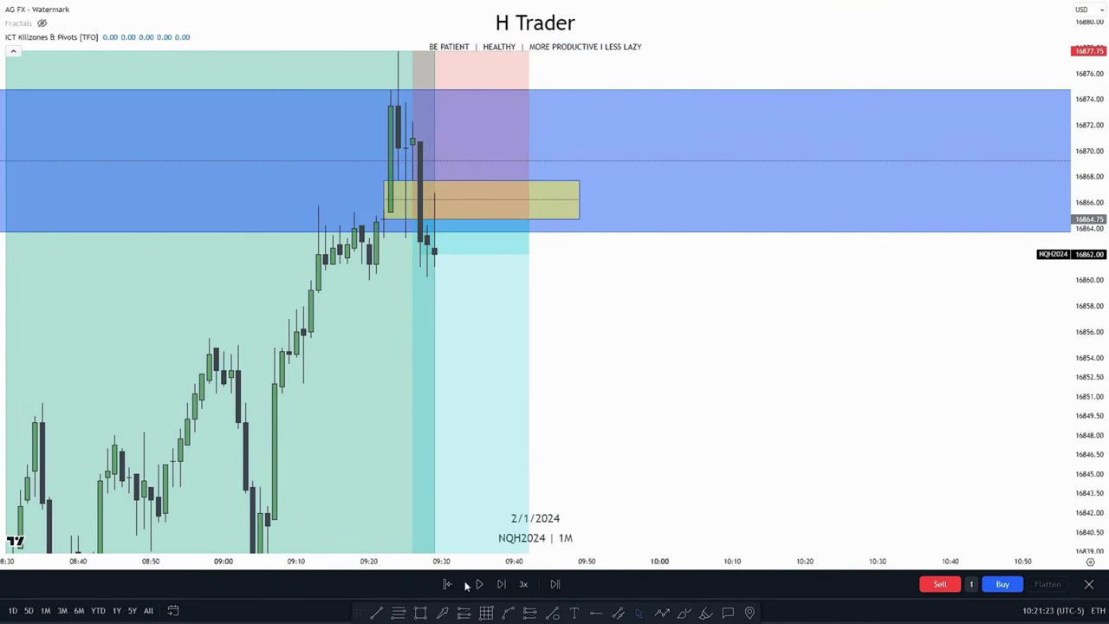
Play the replay from the short entry through to the 09:42 candle and pause it.
click(523, 585)
click(477, 584)
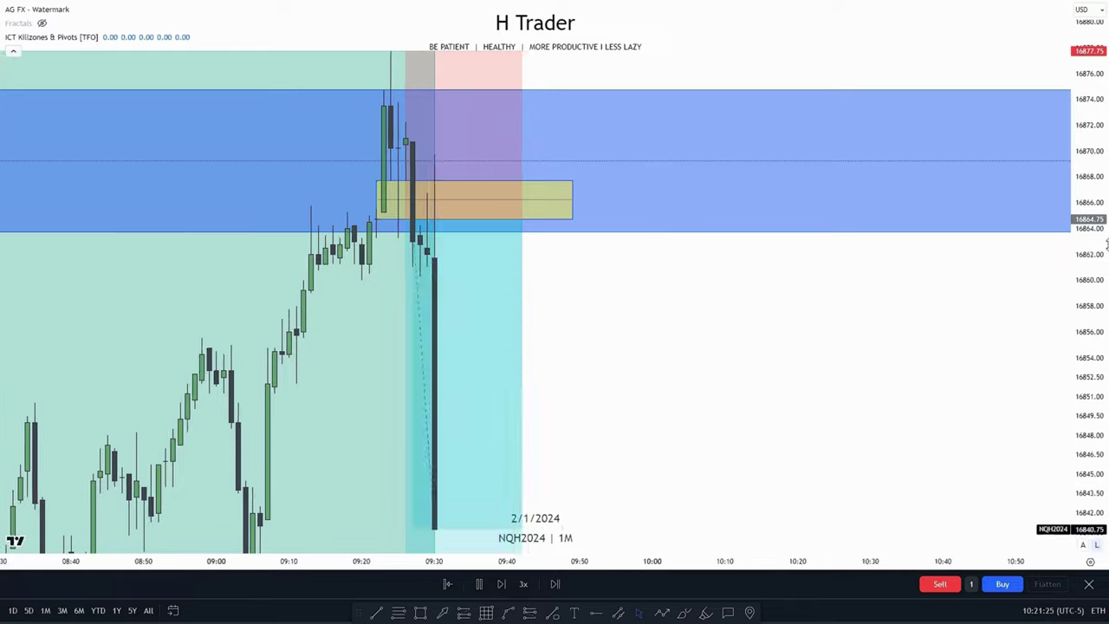
scroll(884, 476, down, 2)
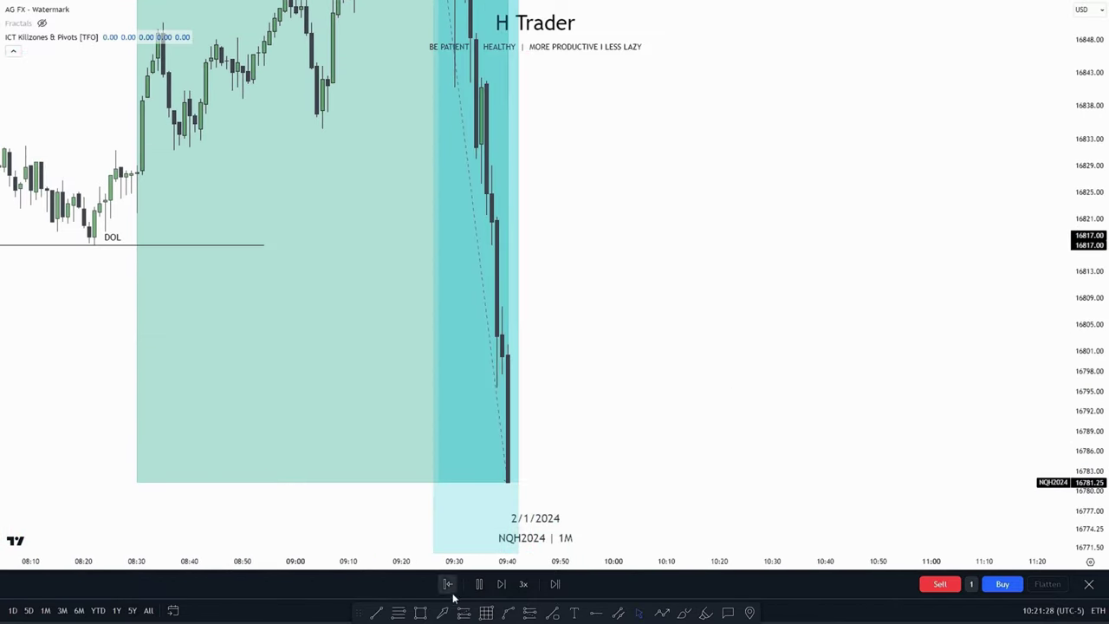
click(478, 583)
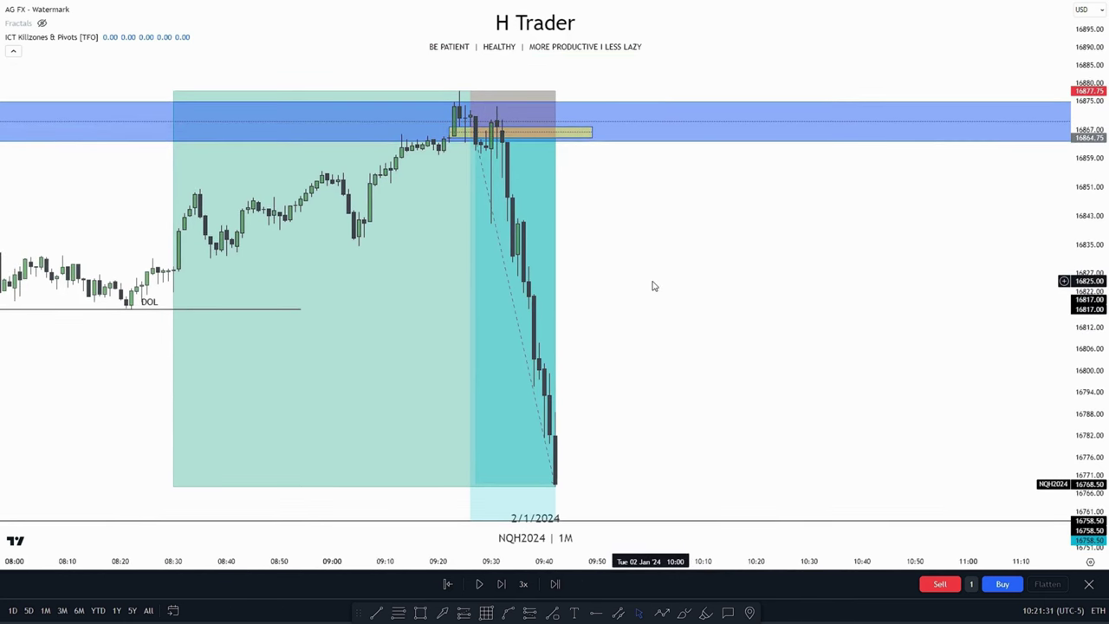
Continue the replay past the horizontal line at 16758.50 to the 09:52 candle and pause it.
scroll(631, 339, down, 2)
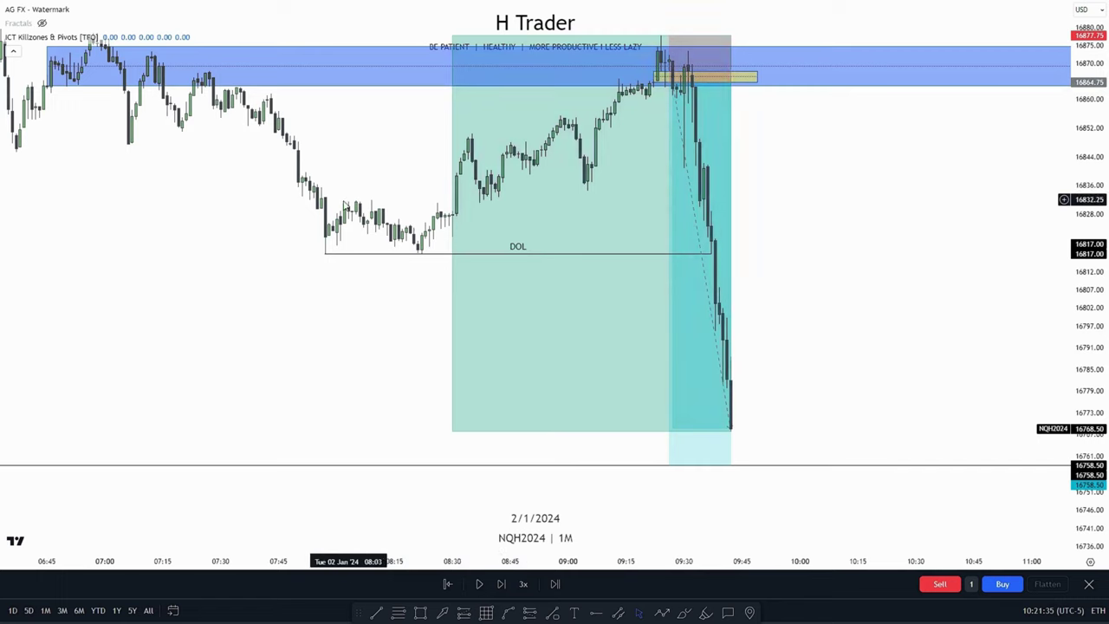
drag(422, 303, 299, 260)
drag(643, 441, 614, 388)
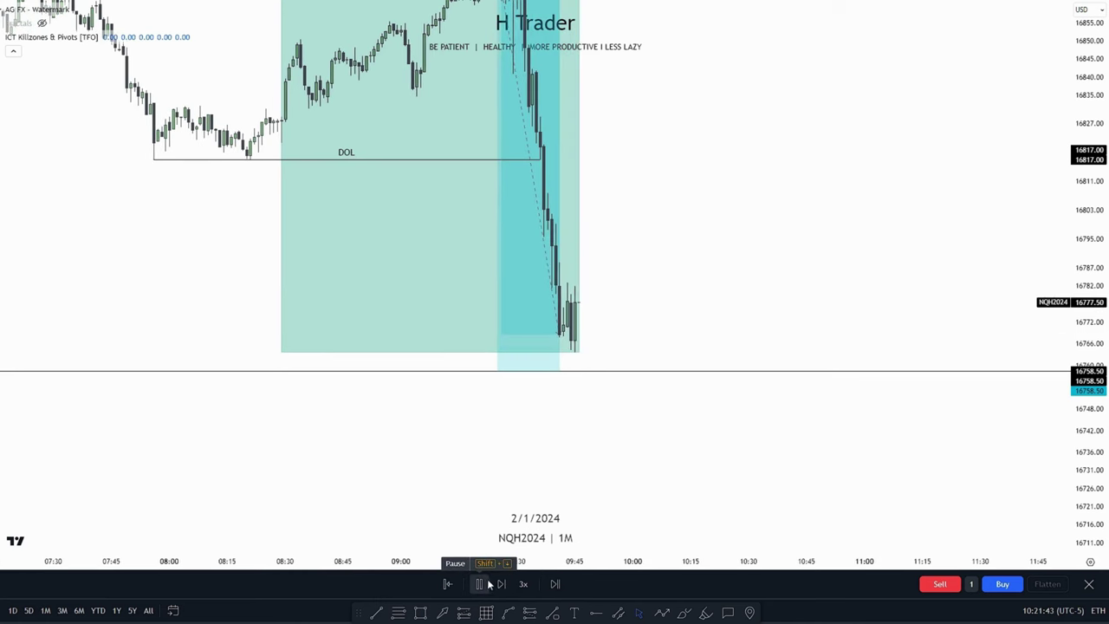
click(479, 586)
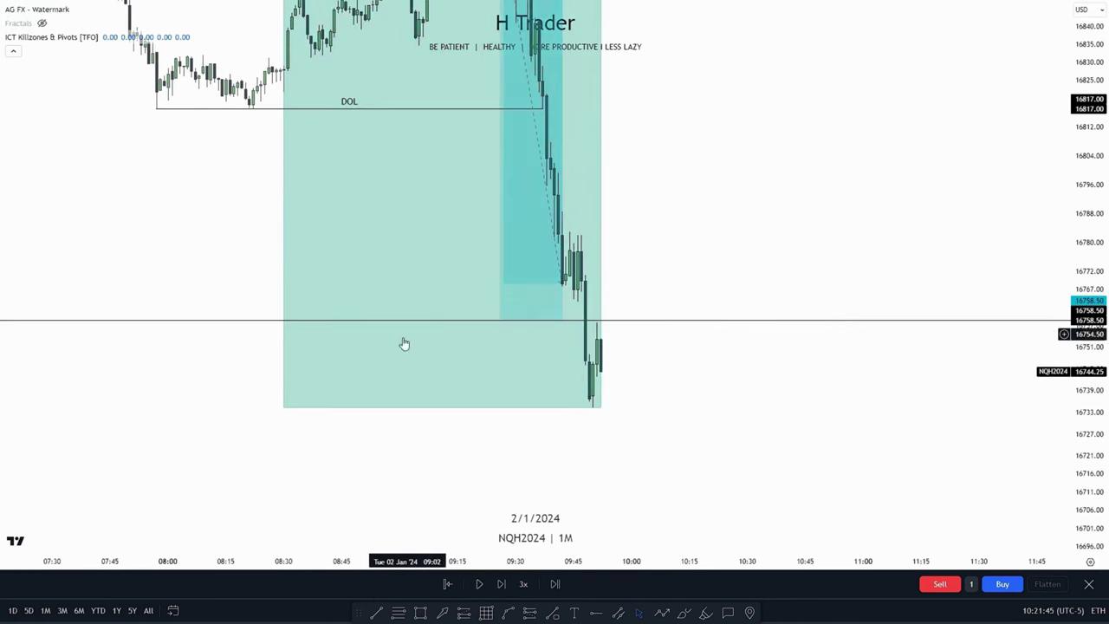
Review the completed drop through the DOL line down to the horizontal line at 16758.50.
drag(702, 392, 856, 430)
scroll(858, 431, up, 4)
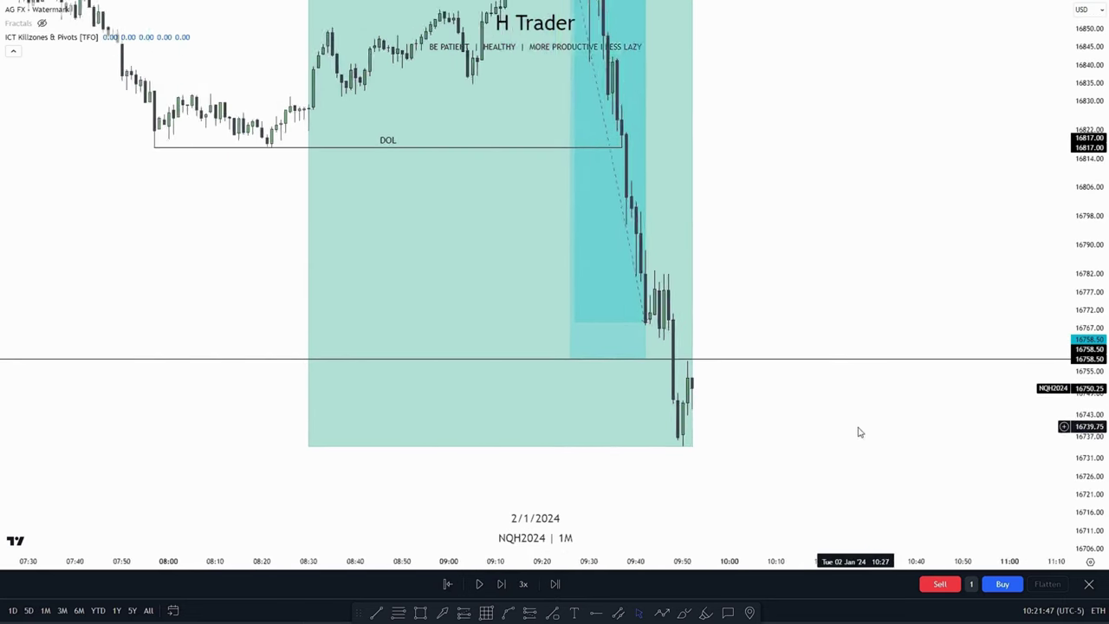
drag(1080, 414, 1079, 326)
drag(760, 257, 888, 430)
scroll(823, 346, up, 3)
drag(834, 329, 878, 333)
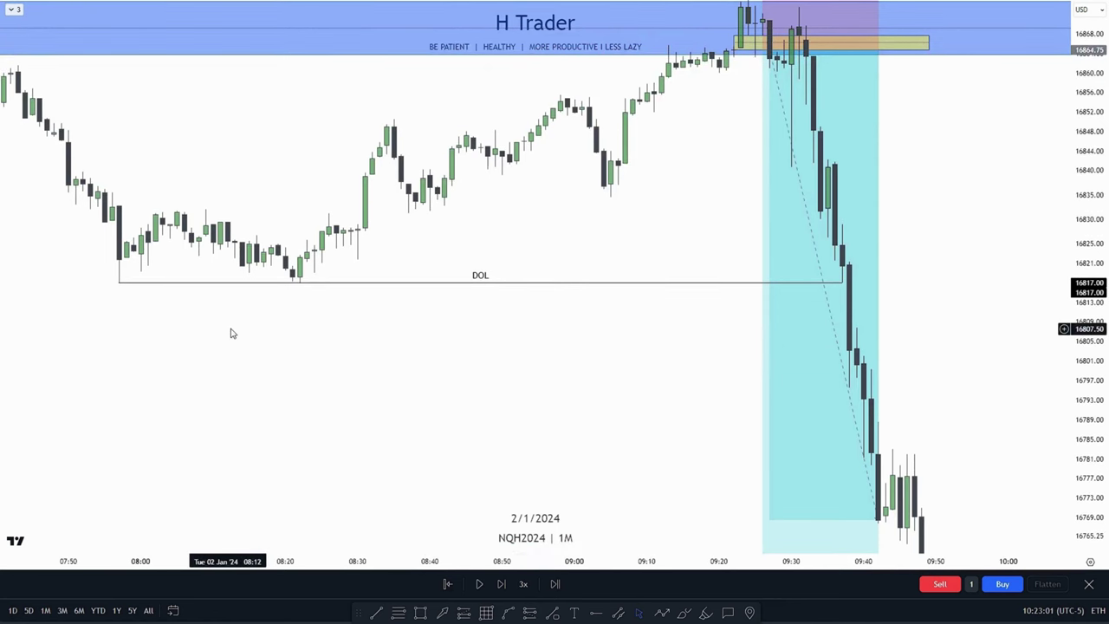
scroll(370, 403, down, 2)
drag(432, 334, 255, 181)
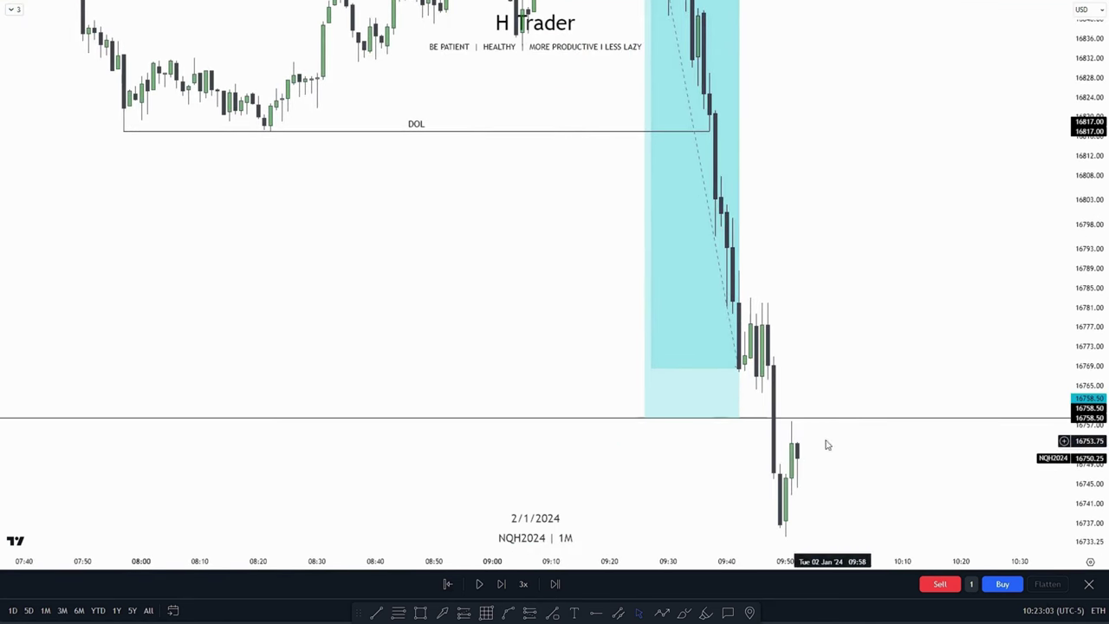
Examine the 07:57 and 08:22 lows at the DOL line and the price move below them.
drag(381, 240, 566, 369)
scroll(447, 318, left, 2)
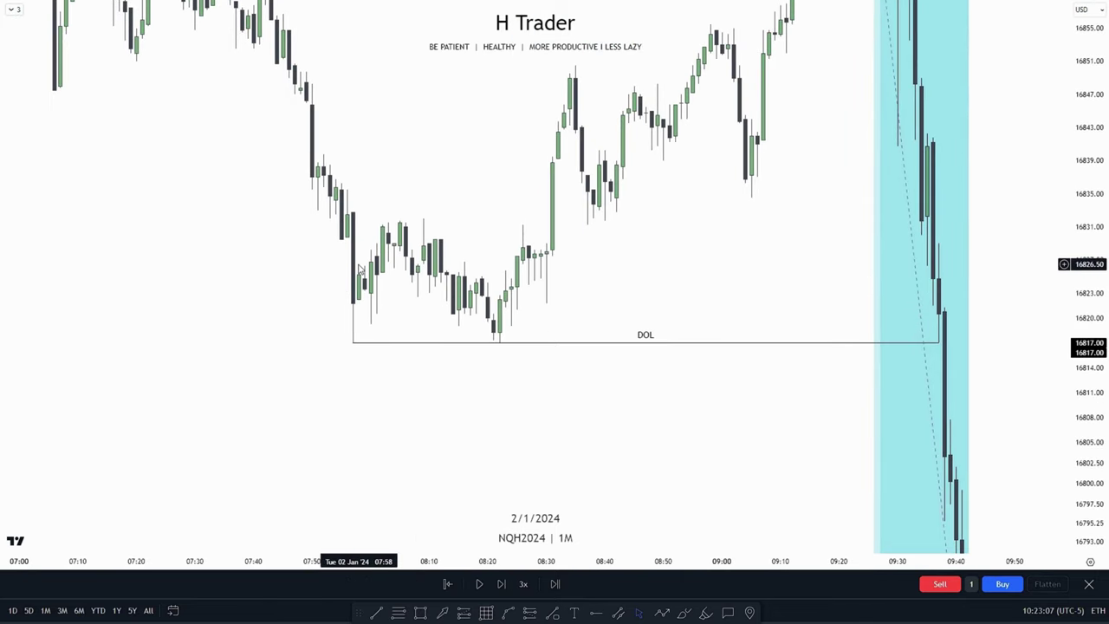
drag(629, 253, 456, 277)
drag(1083, 240, 1083, 334)
drag(930, 370, 801, 283)
scroll(833, 314, down, 1)
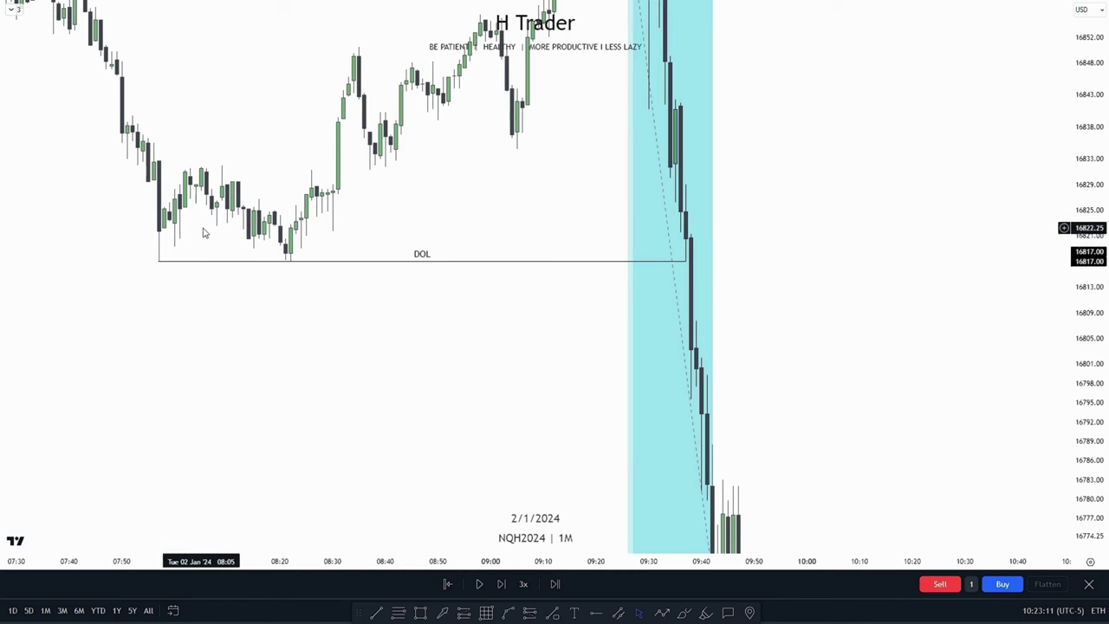
drag(1106, 227, 1102, 311)
drag(939, 398, 793, 337)
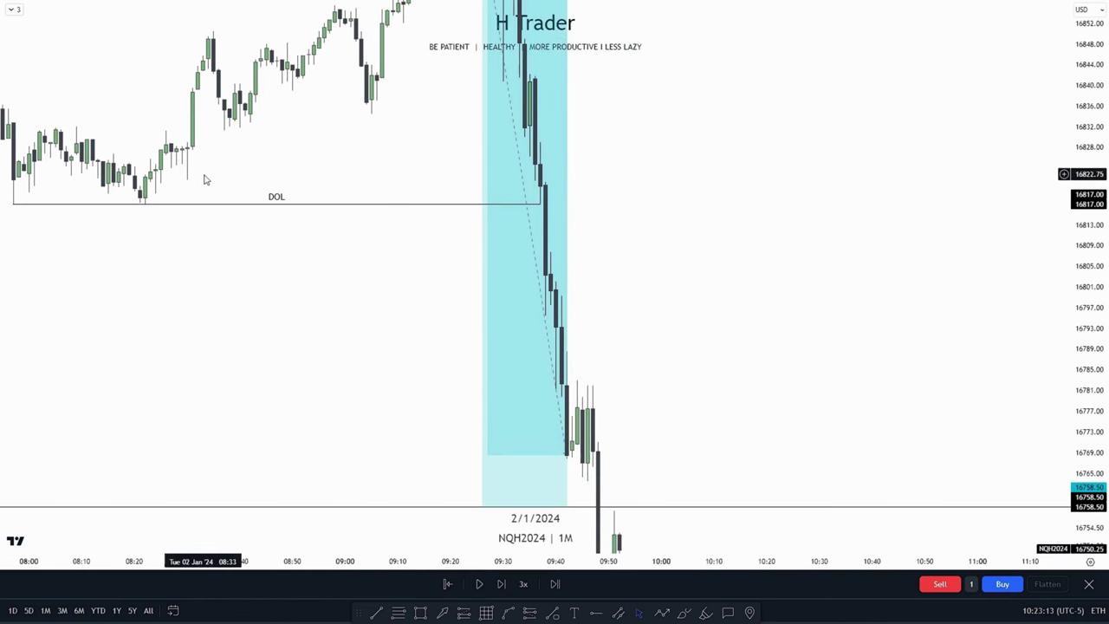
drag(358, 234, 448, 259)
scroll(314, 186, right, 2)
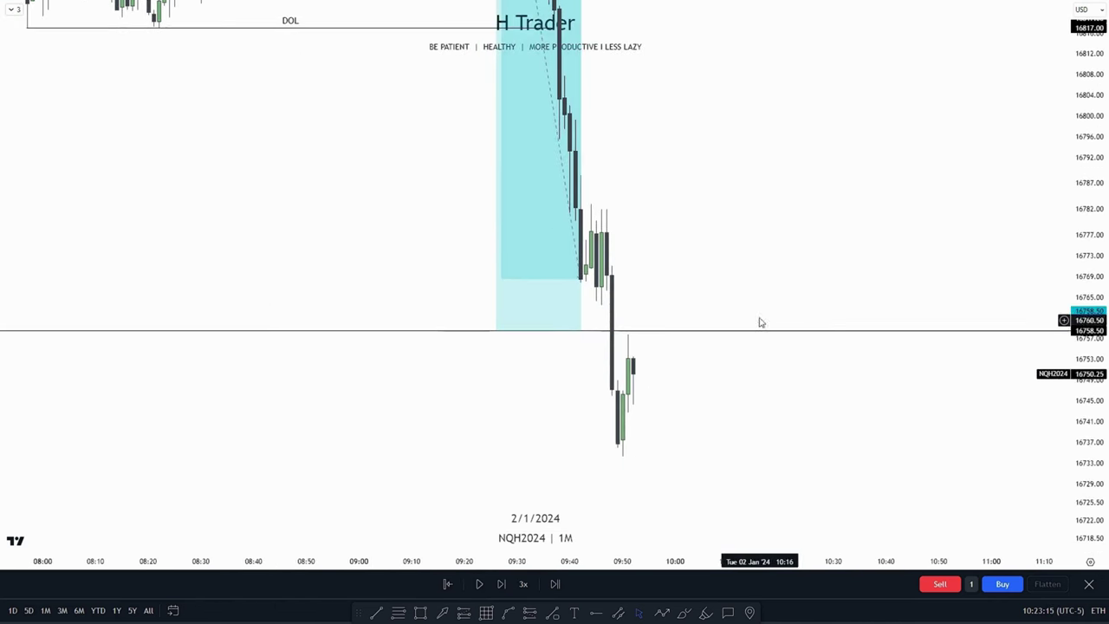
Review the rise into the blue zone and the short entry at the yellow rectangle.
scroll(349, 327, left, 5)
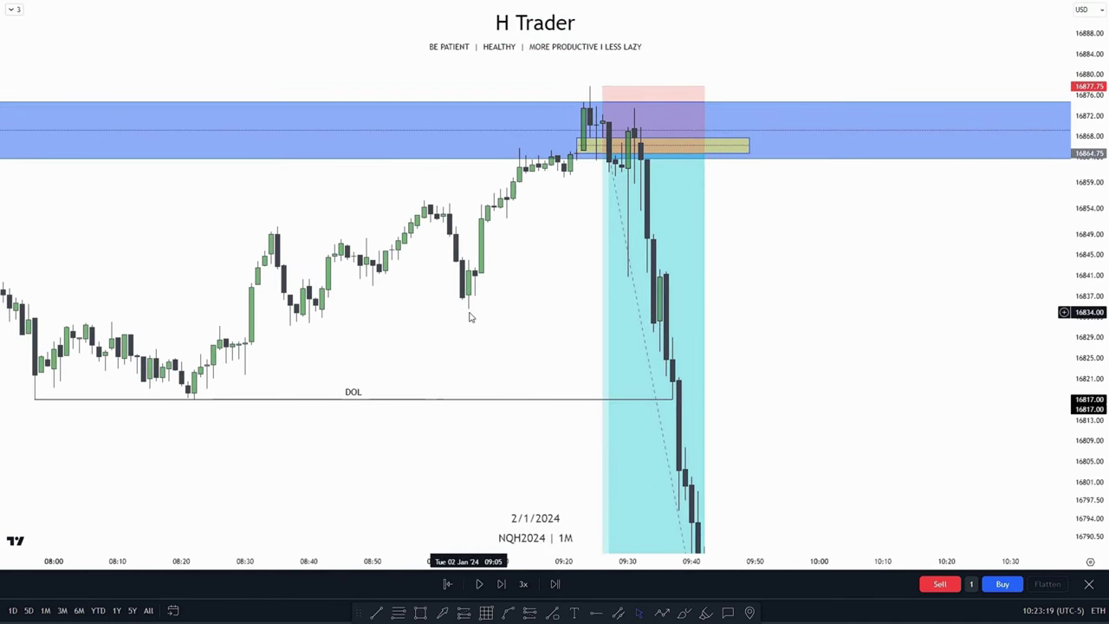
drag(1091, 366, 1091, 312)
drag(866, 275, 876, 403)
scroll(858, 403, up, 2)
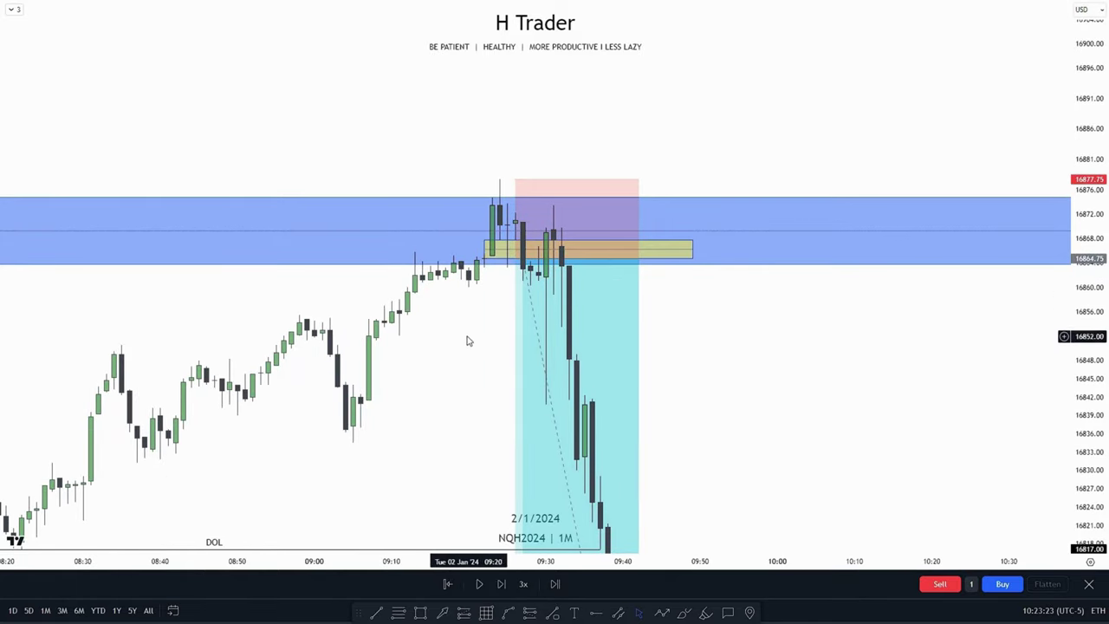
scroll(539, 243, up, 2)
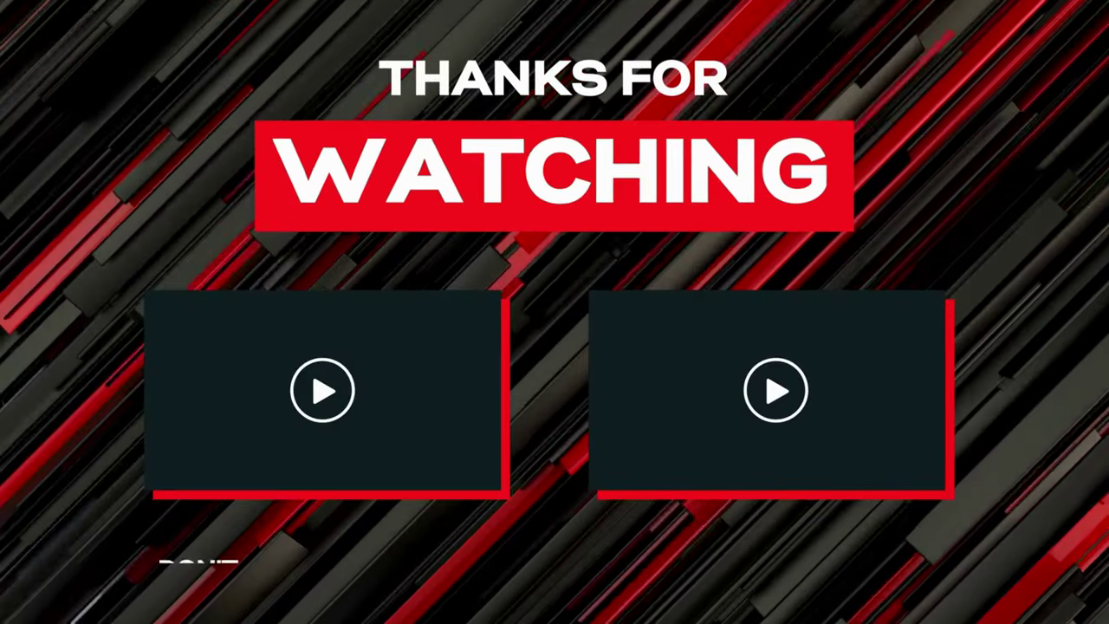